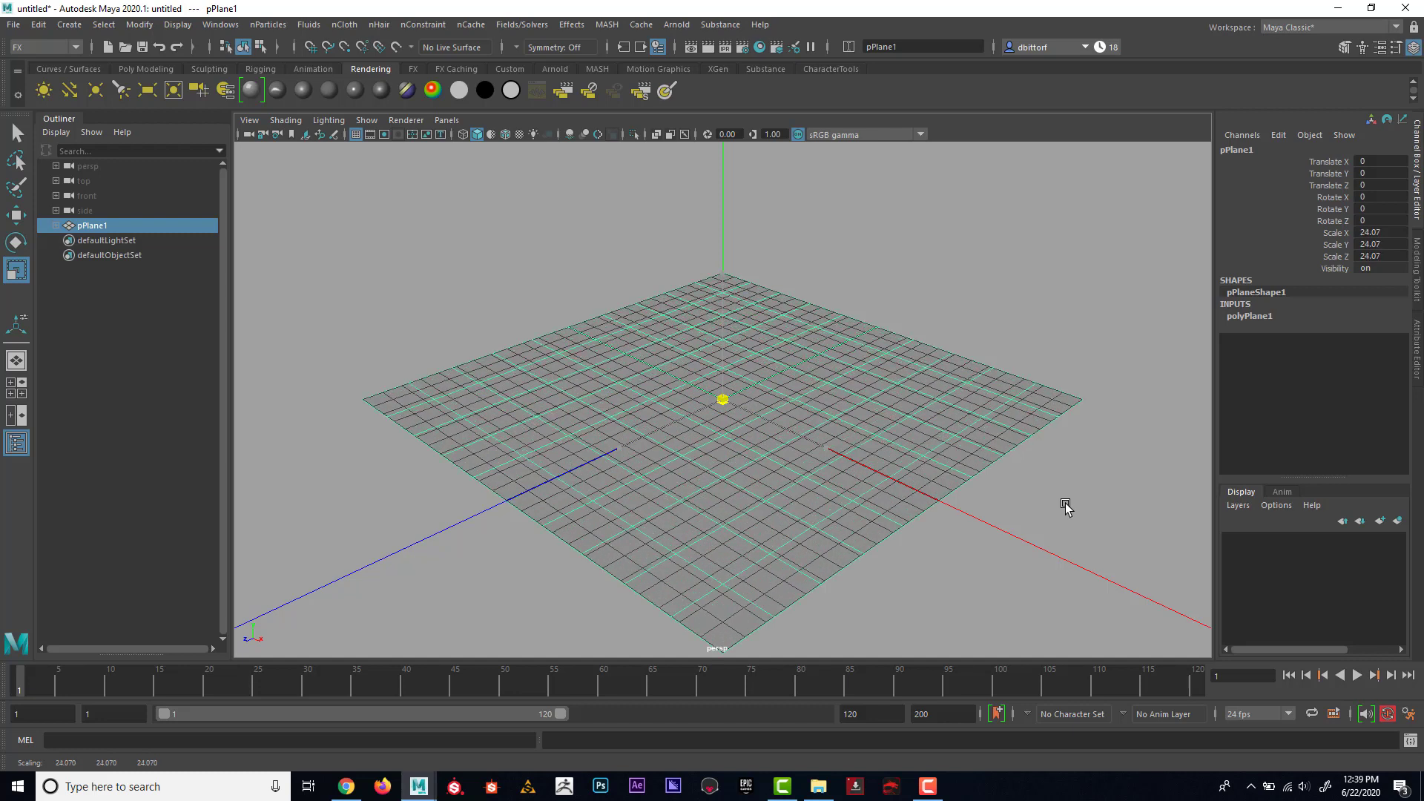
Step: Set the plane's width and height subdivisions both to 30
left_click(1254, 316)
left_click_drag(1371, 352, 1381, 361)
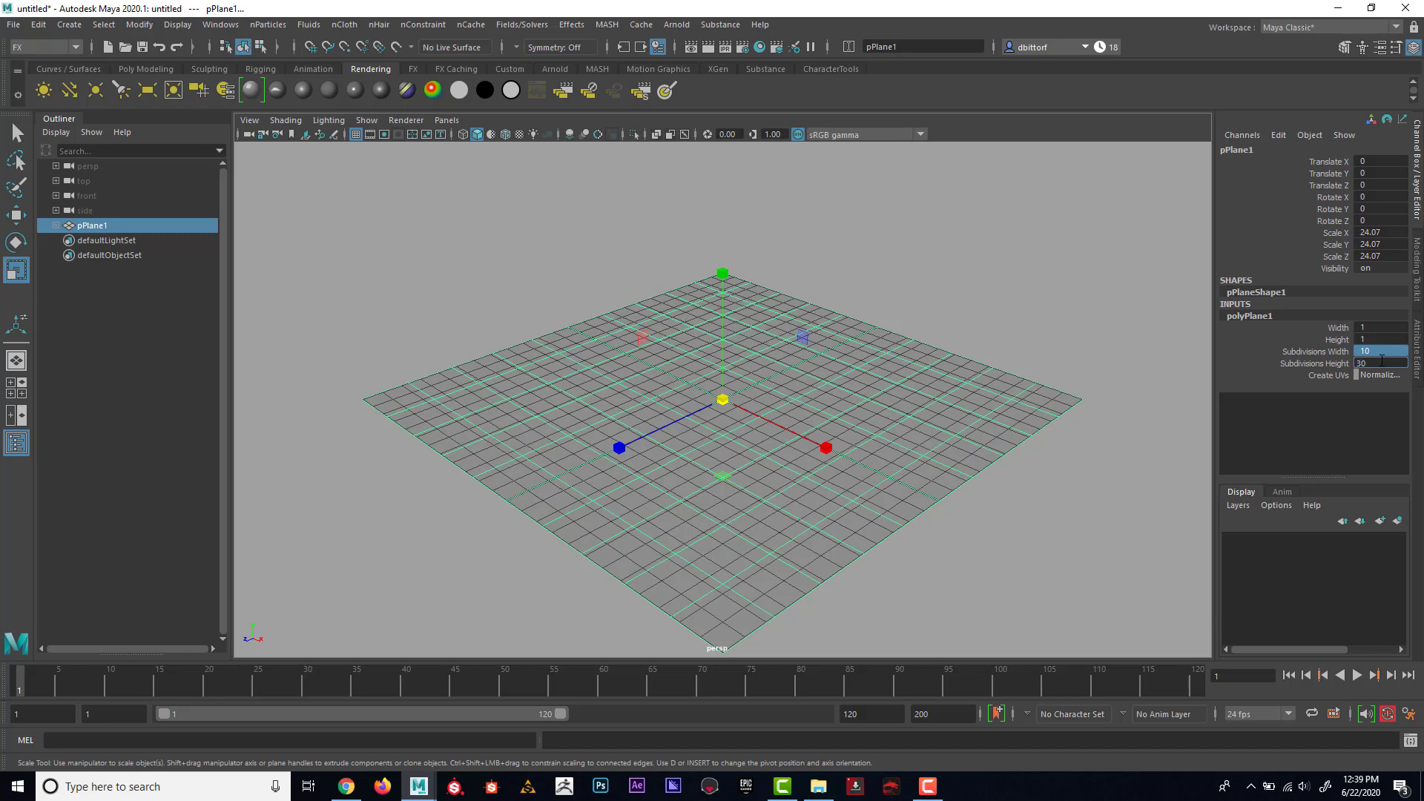
type("30")
key("Return")
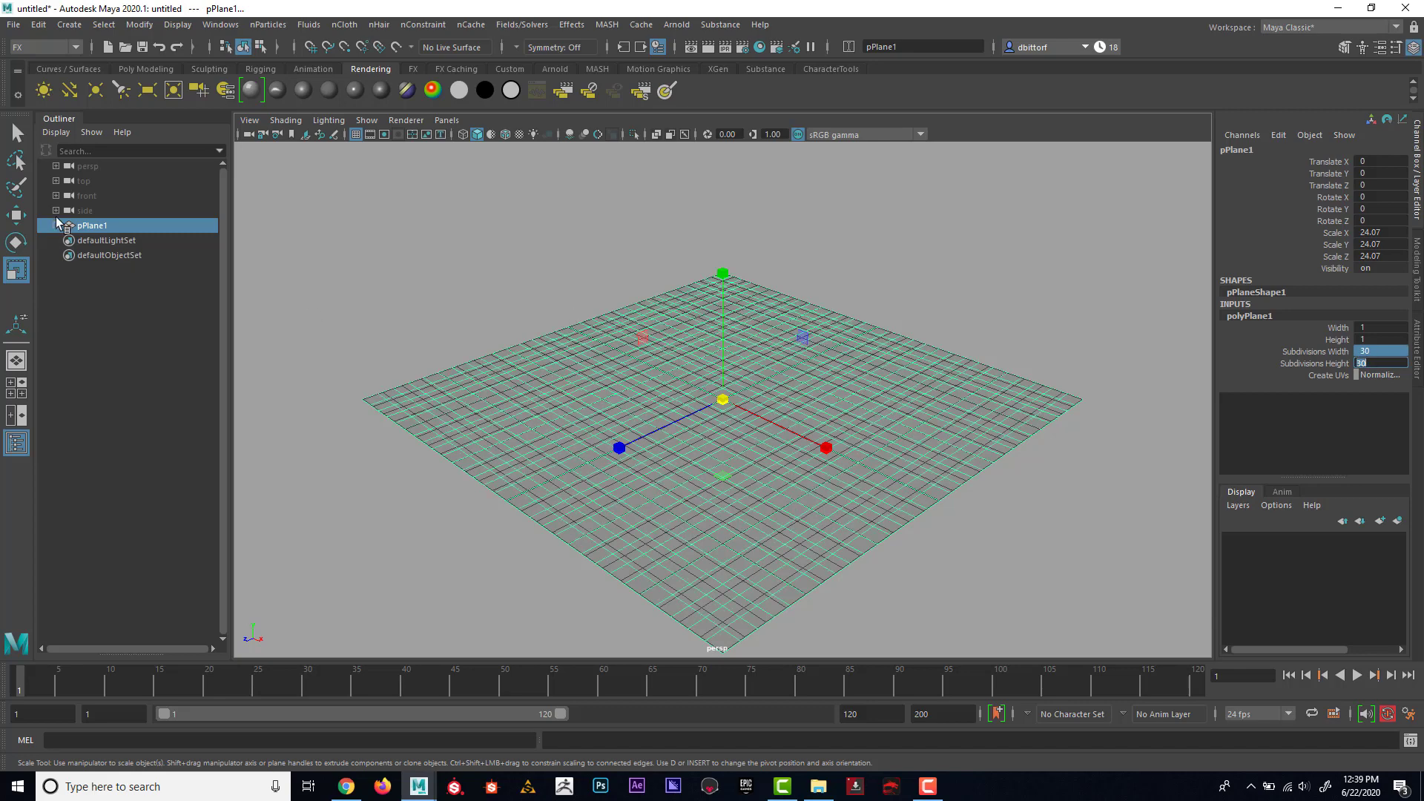
Step: Raise the plane above the grid to about 16.5 units in Y
left_click(17, 215)
left_click_drag(718, 270, 723, 189)
right_click_drag(924, 345, 716, 317, "alt")
left_click_drag(715, 317, 721, 167)
Step: Rotate the plane upright with a Rotate X value of exactly 90
left_click(17, 242)
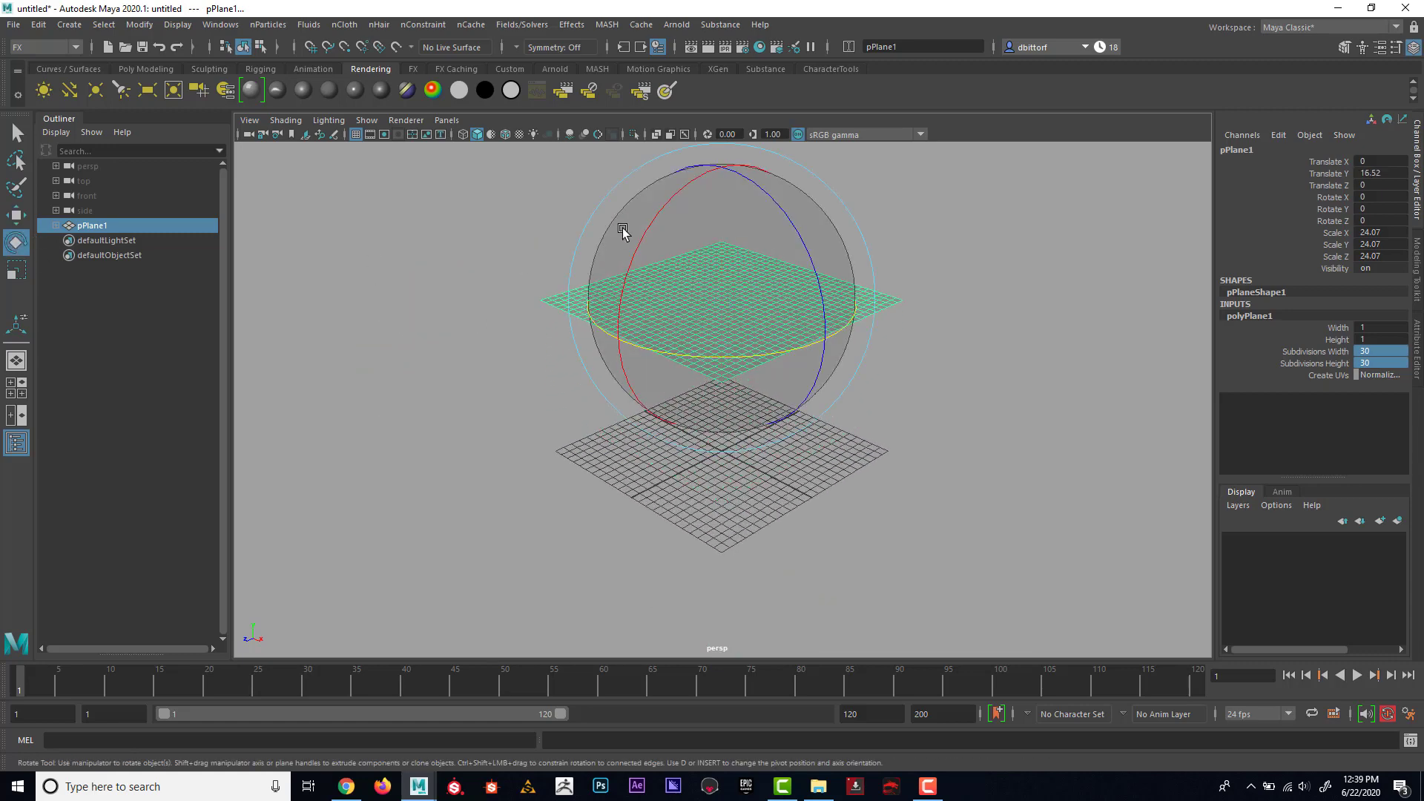
left_click_drag(663, 213, 697, 408)
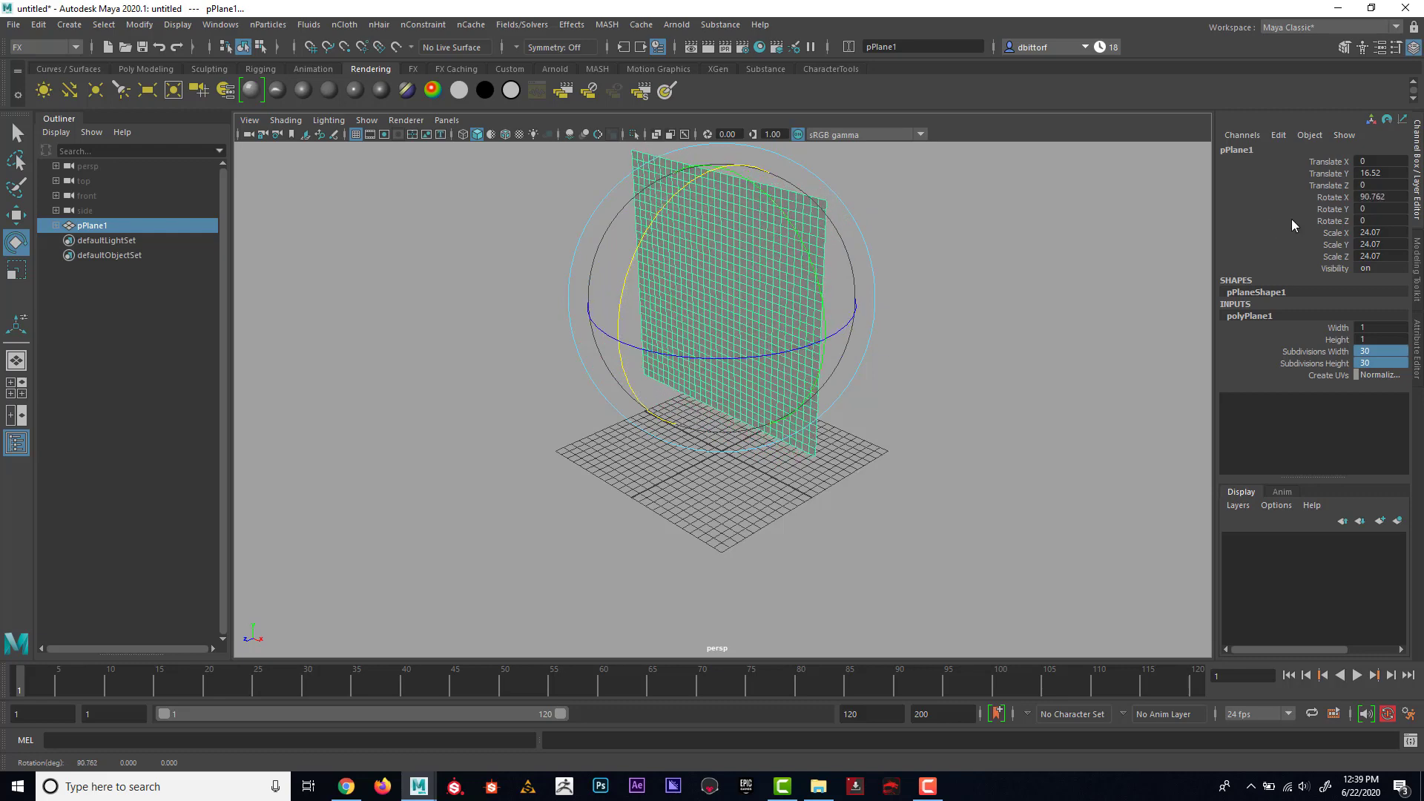
left_click(1394, 194)
double_click(1395, 194)
type("90")
key("Return")
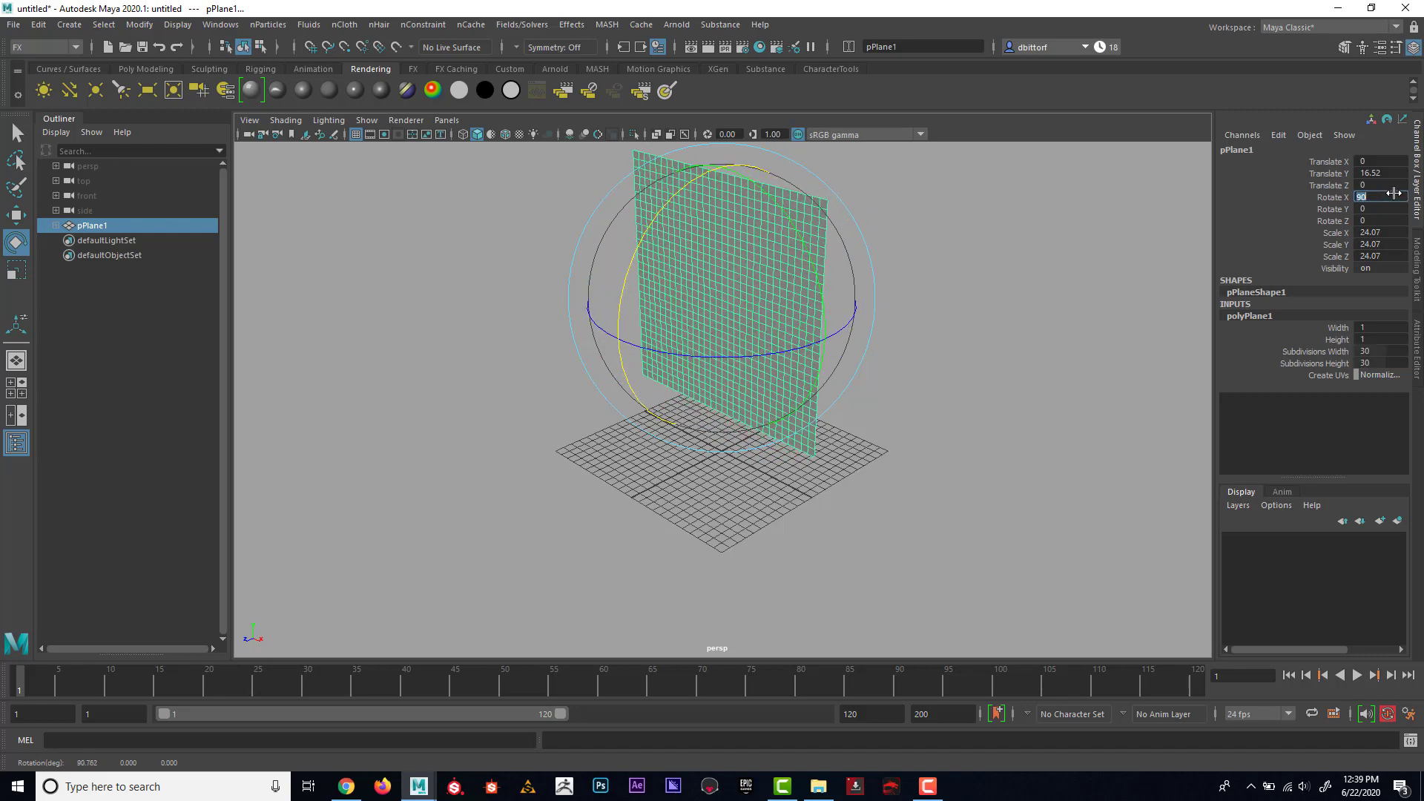
Step: Raise the upright plane to about 18.8 units in Y so it hangs clear of the grid
left_click(16, 213)
left_click_drag(630, 349, 645, 388, "alt")
left_click_drag(741, 245, 742, 216)
mouse_move(749, 300)
left_mouse_down("alt")
mouse_move(819, 315)
mouse_move(707, 328)
mouse_move(737, 326)
left_mouse_up("alt")
right_click_drag(741, 330, 825, 380, "alt")
middle_click_drag(820, 384, 788, 417, "alt")
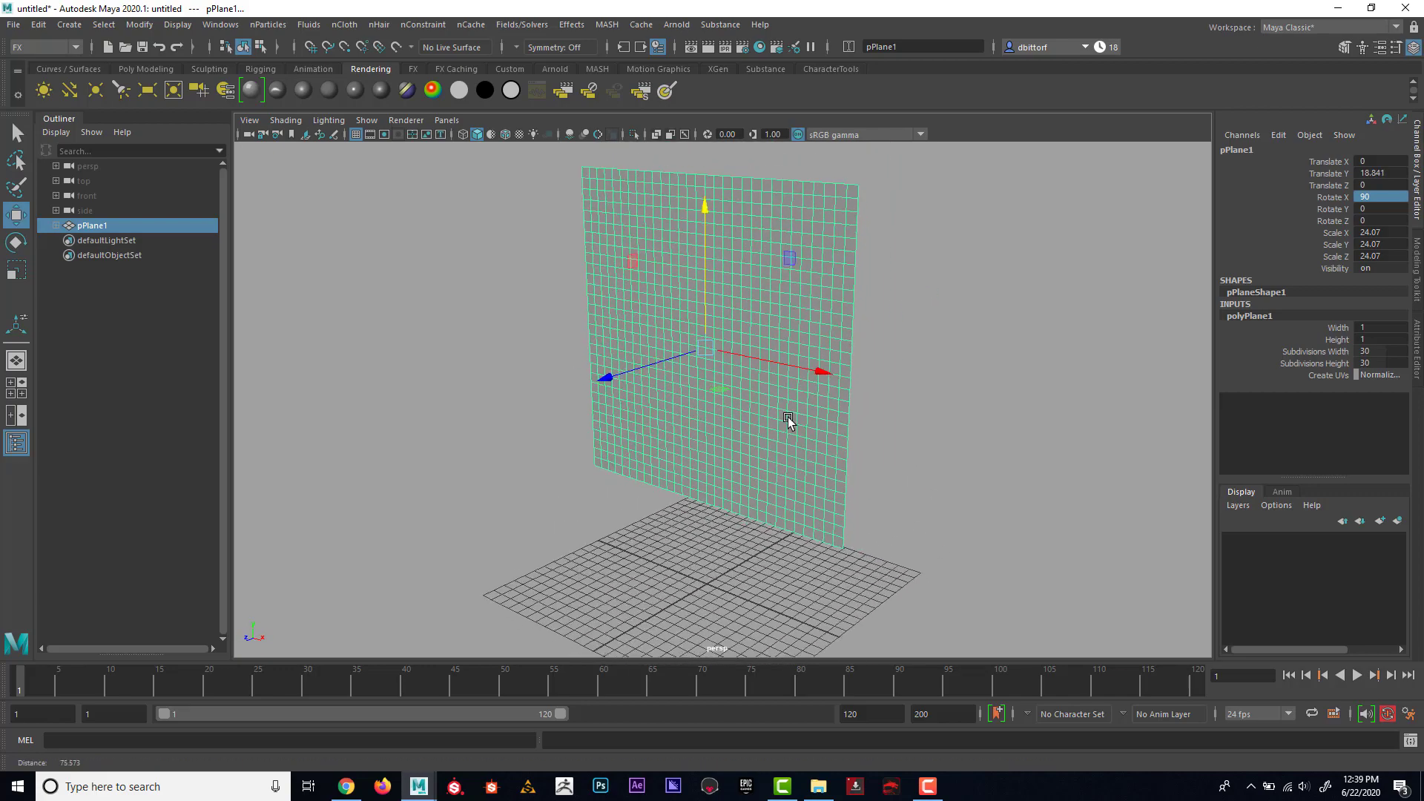
left_click_drag(788, 417, 658, 318, "alt")
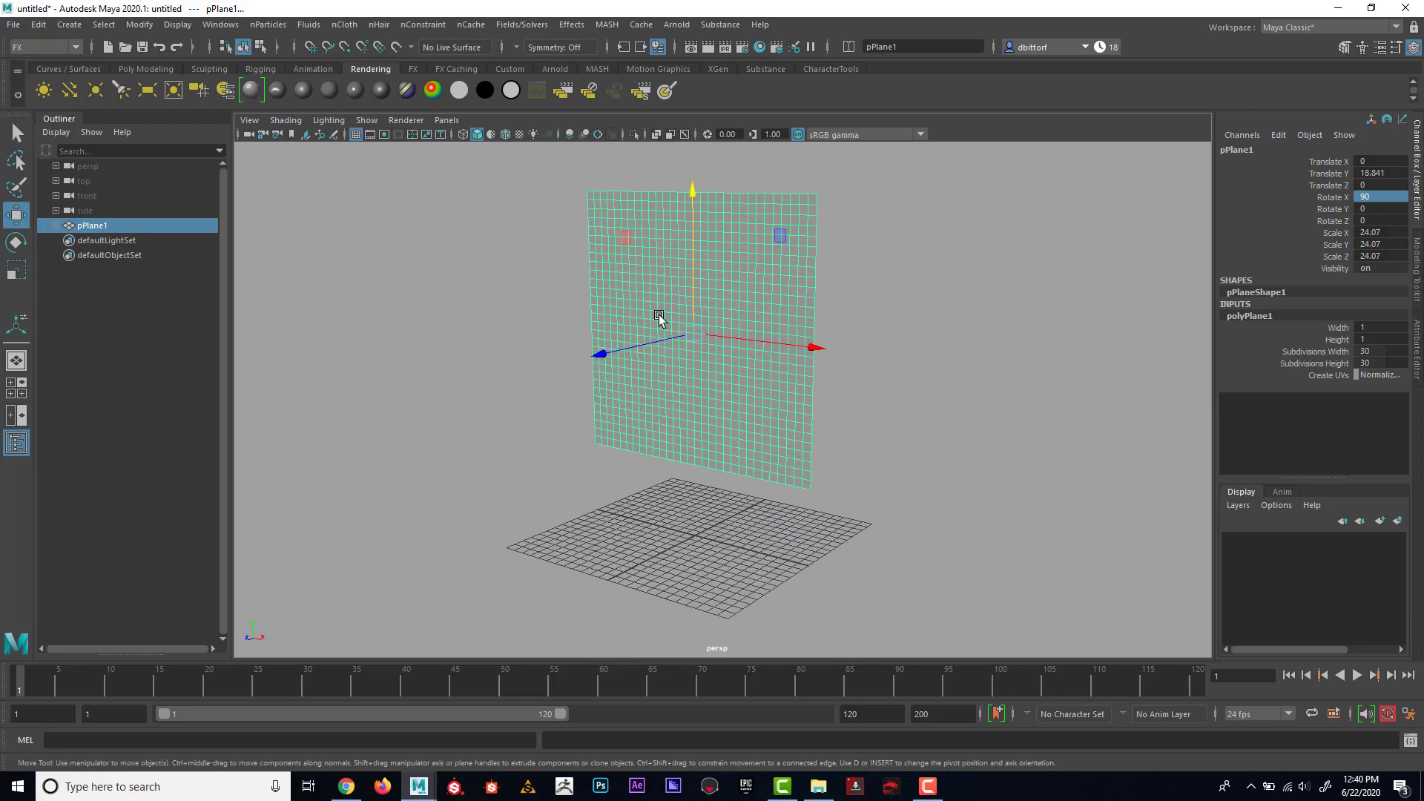
Step: Convert the upright plane into an nCloth object from the FX menu set
left_click(43, 47)
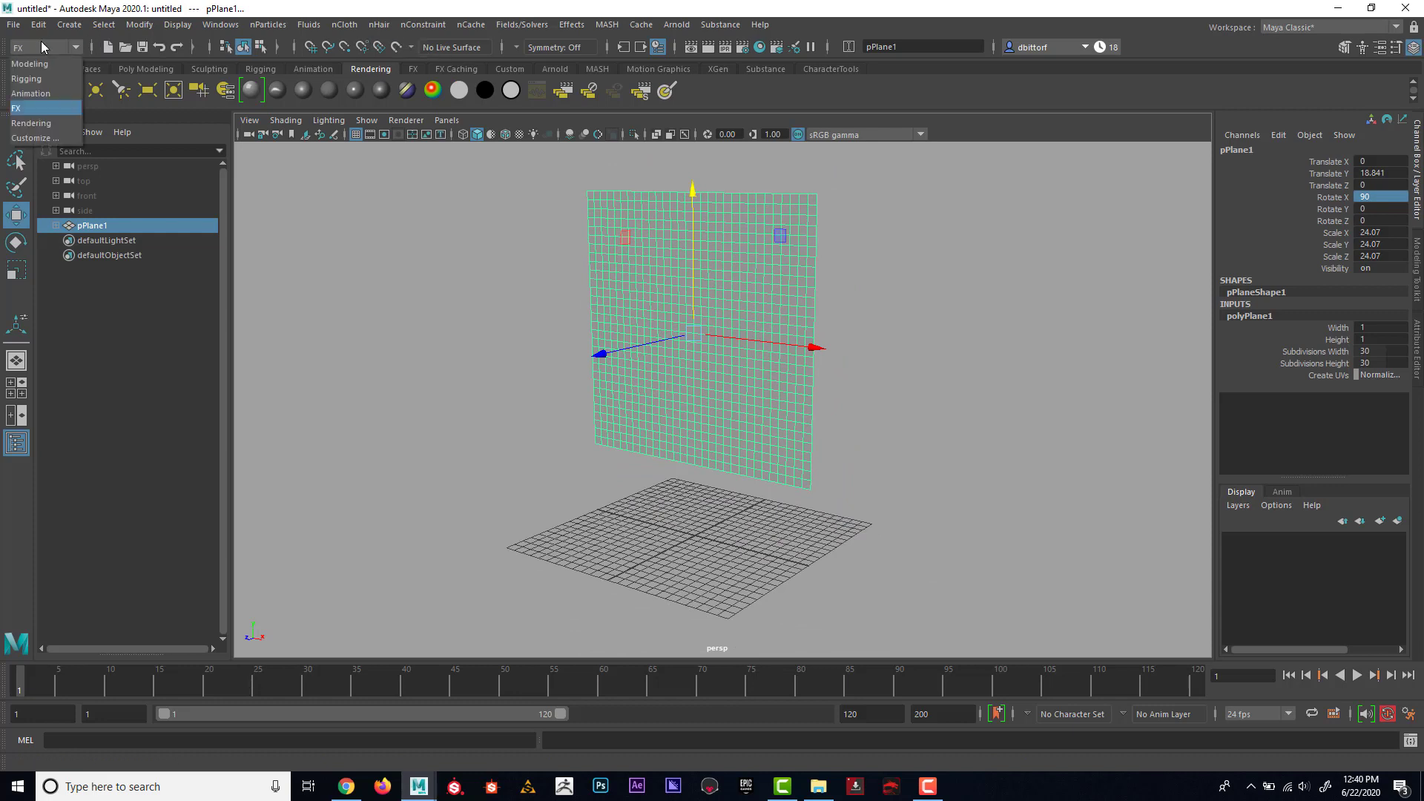
left_click(33, 112)
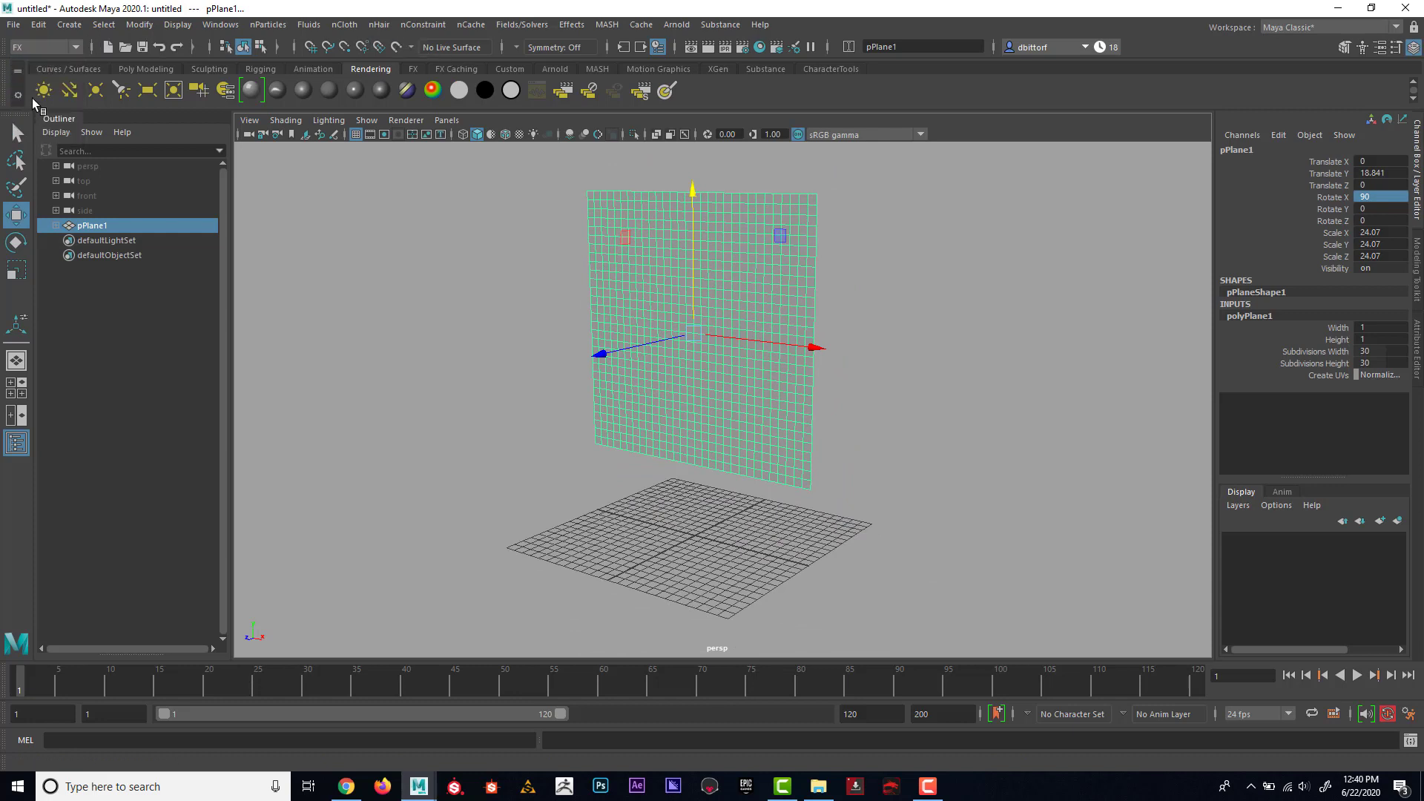
left_click(340, 26)
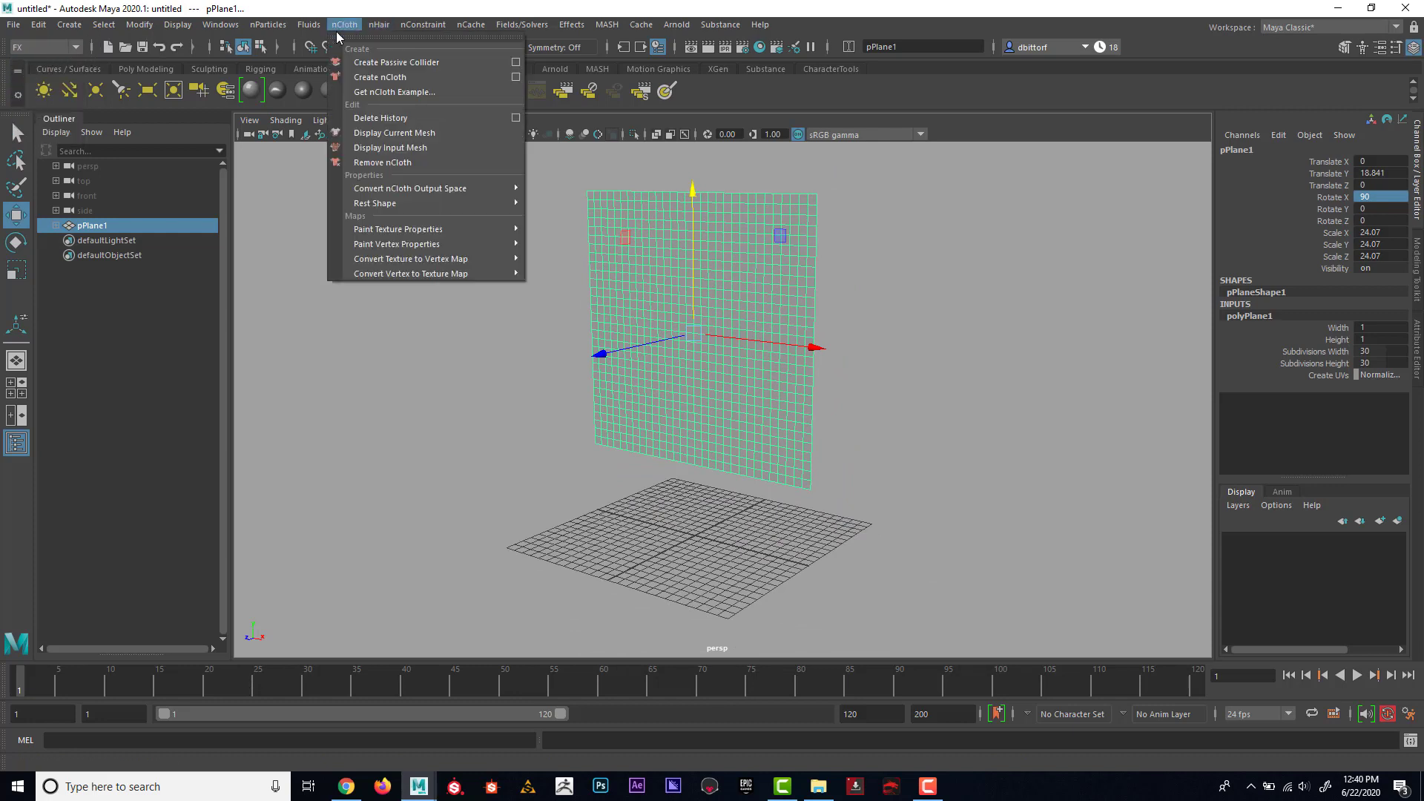
left_click(378, 77)
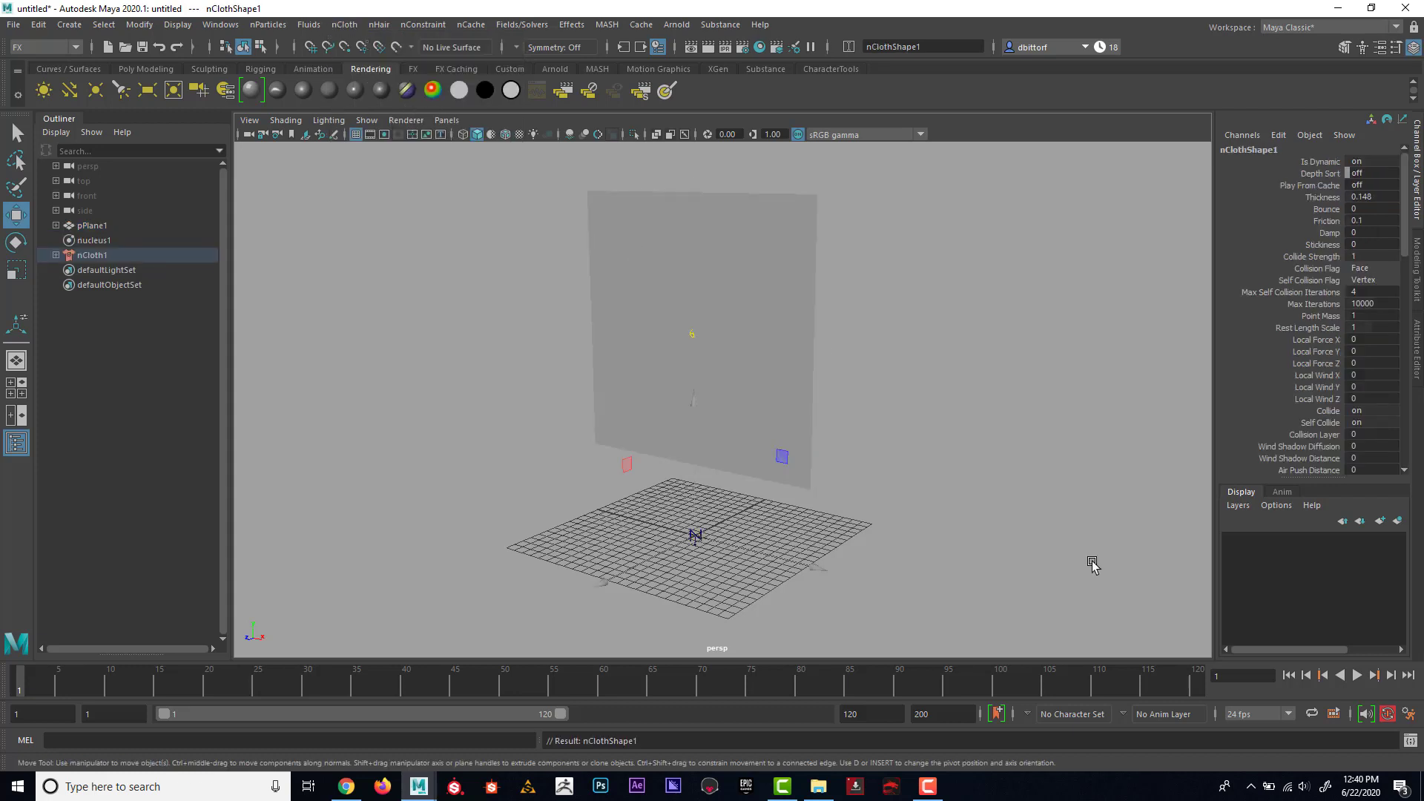
Step: Set the playback range's end frame to 500
left_click(864, 713)
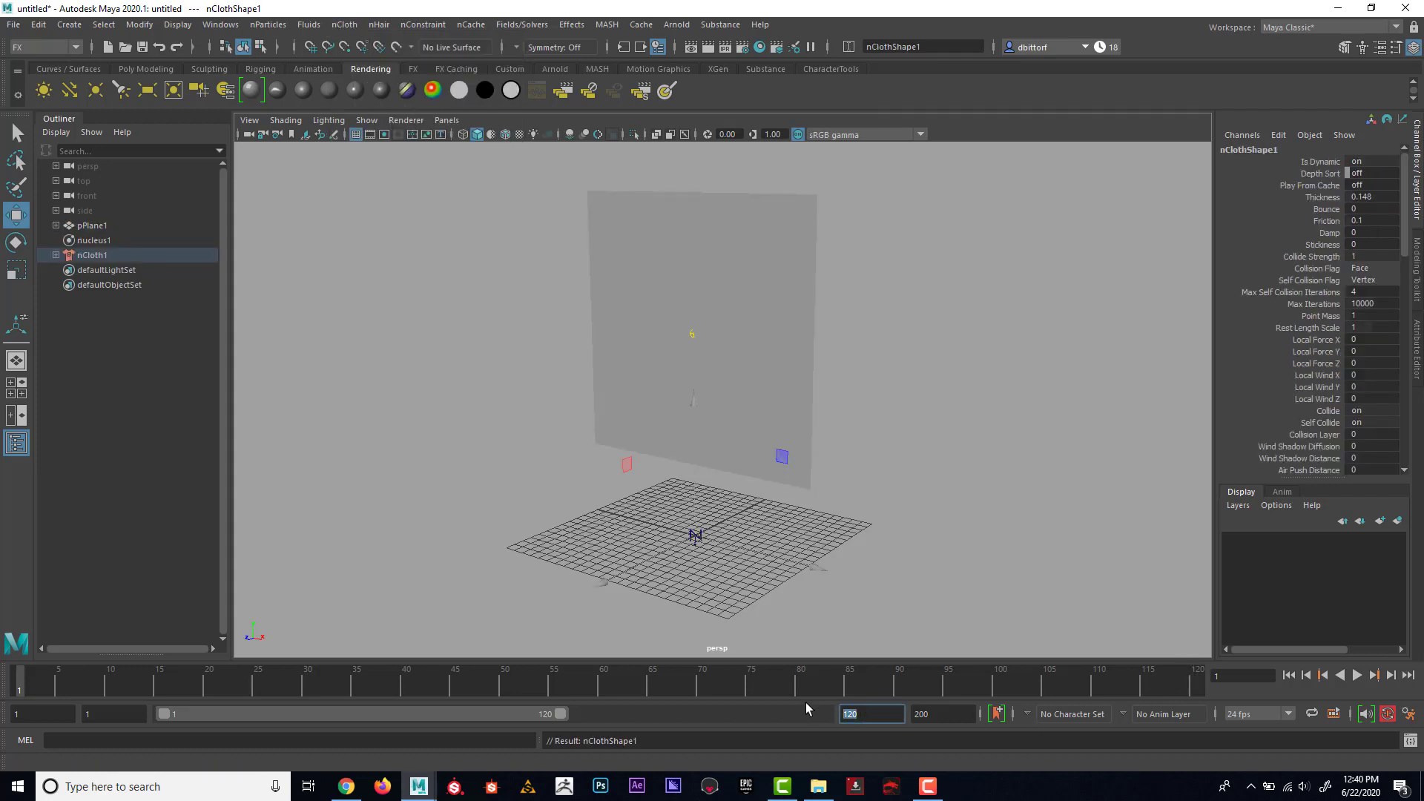
type("500")
key("Return")
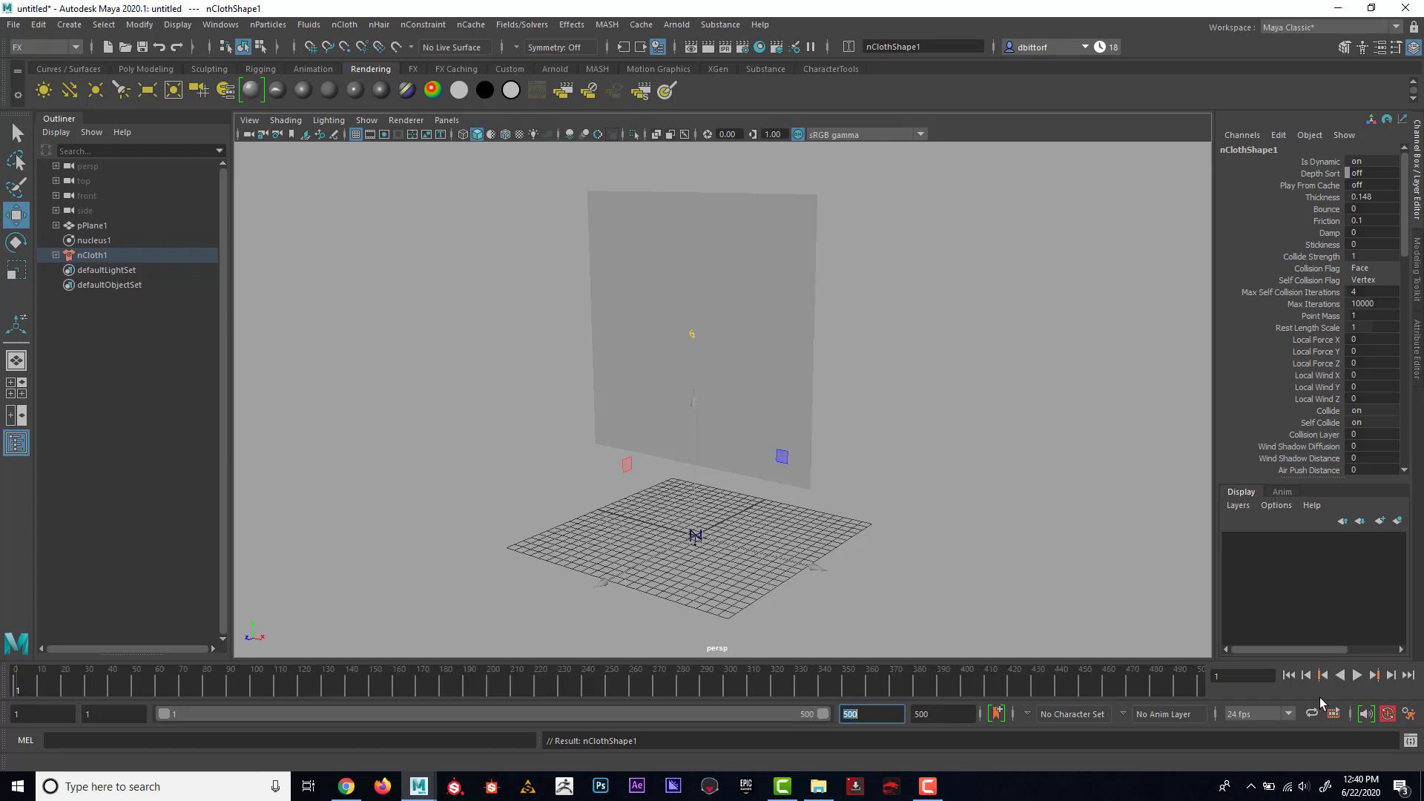
Step: Play the cloth simulation twice, rewinding to the first frame after each run
left_click(1356, 675)
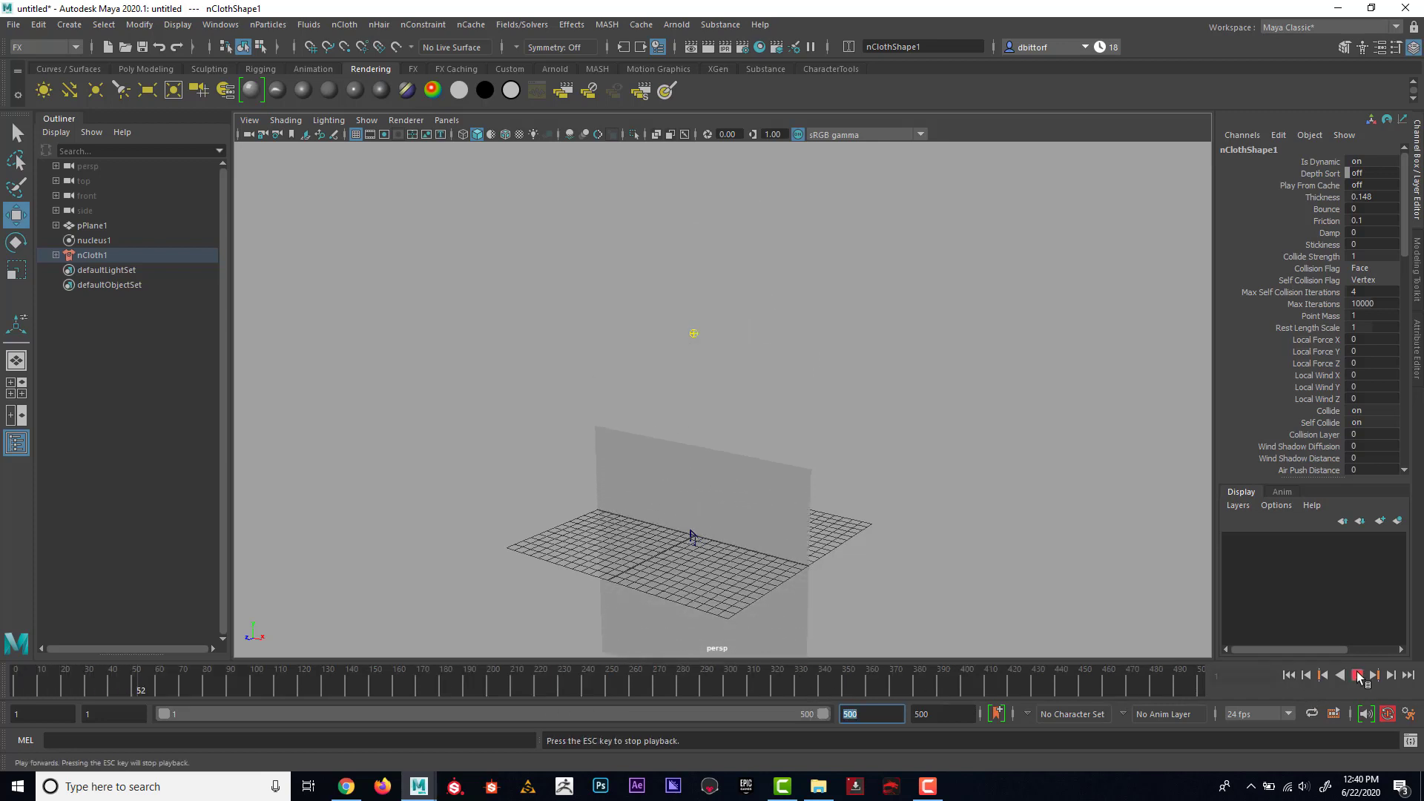
left_click(1358, 674)
left_click(1288, 674)
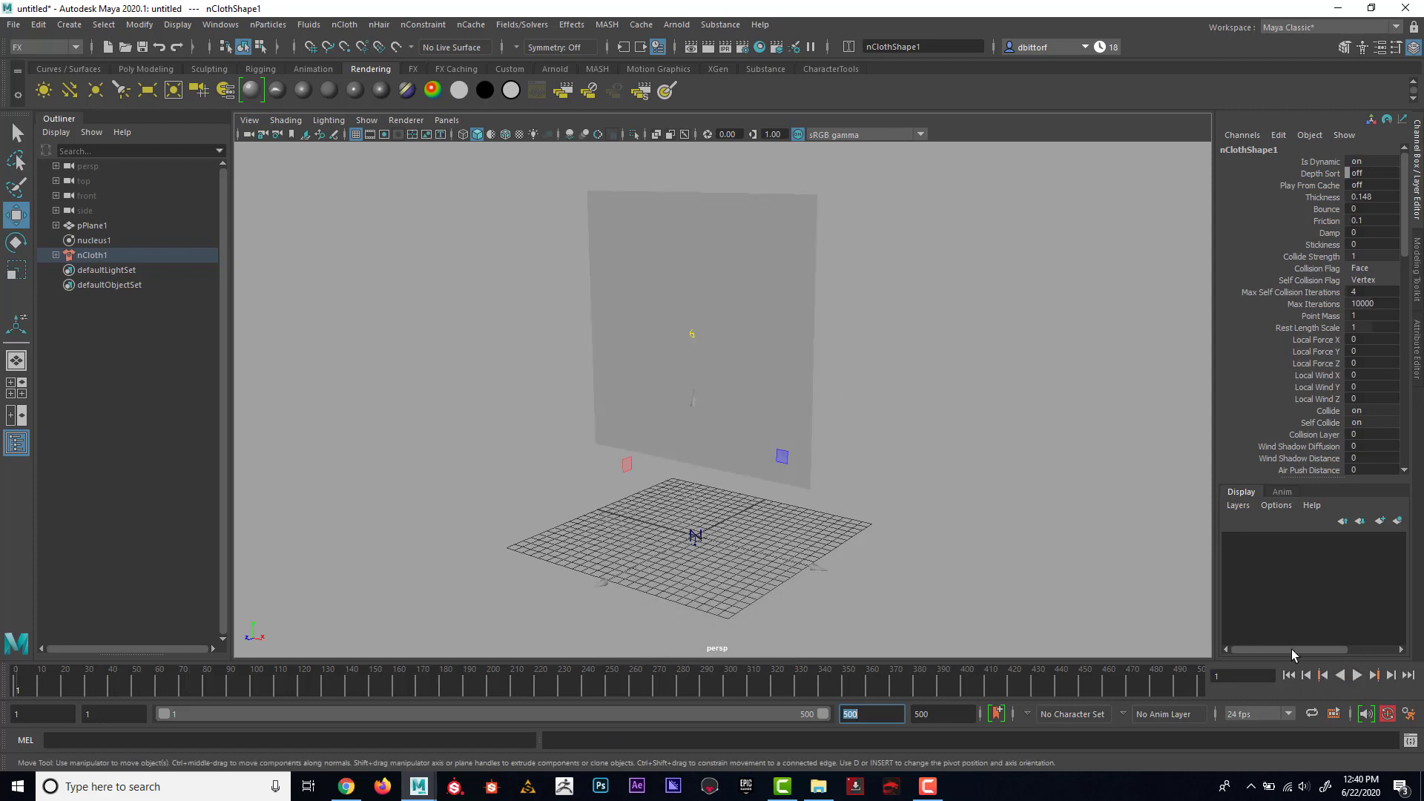
left_click(1357, 675)
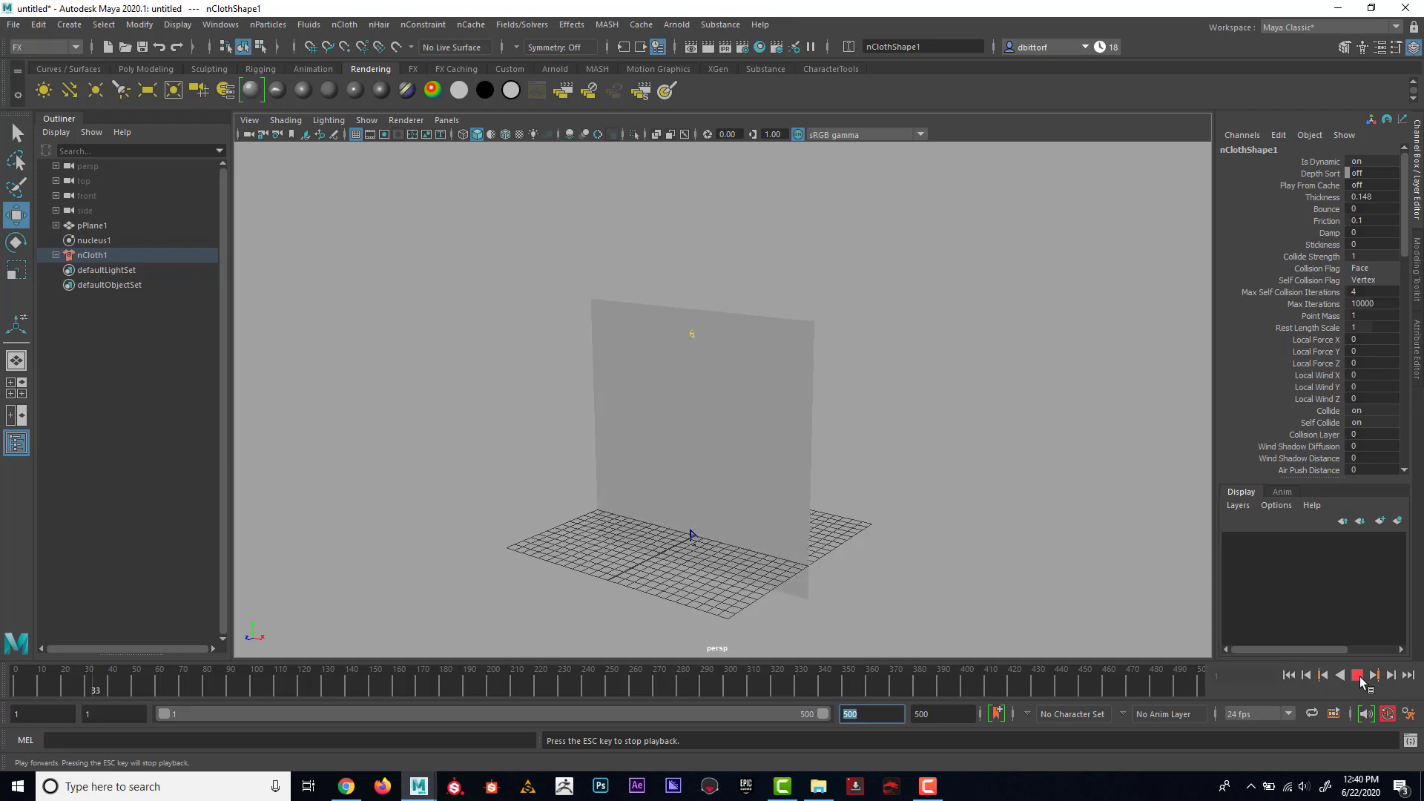
left_click(1357, 675)
left_click(1288, 675)
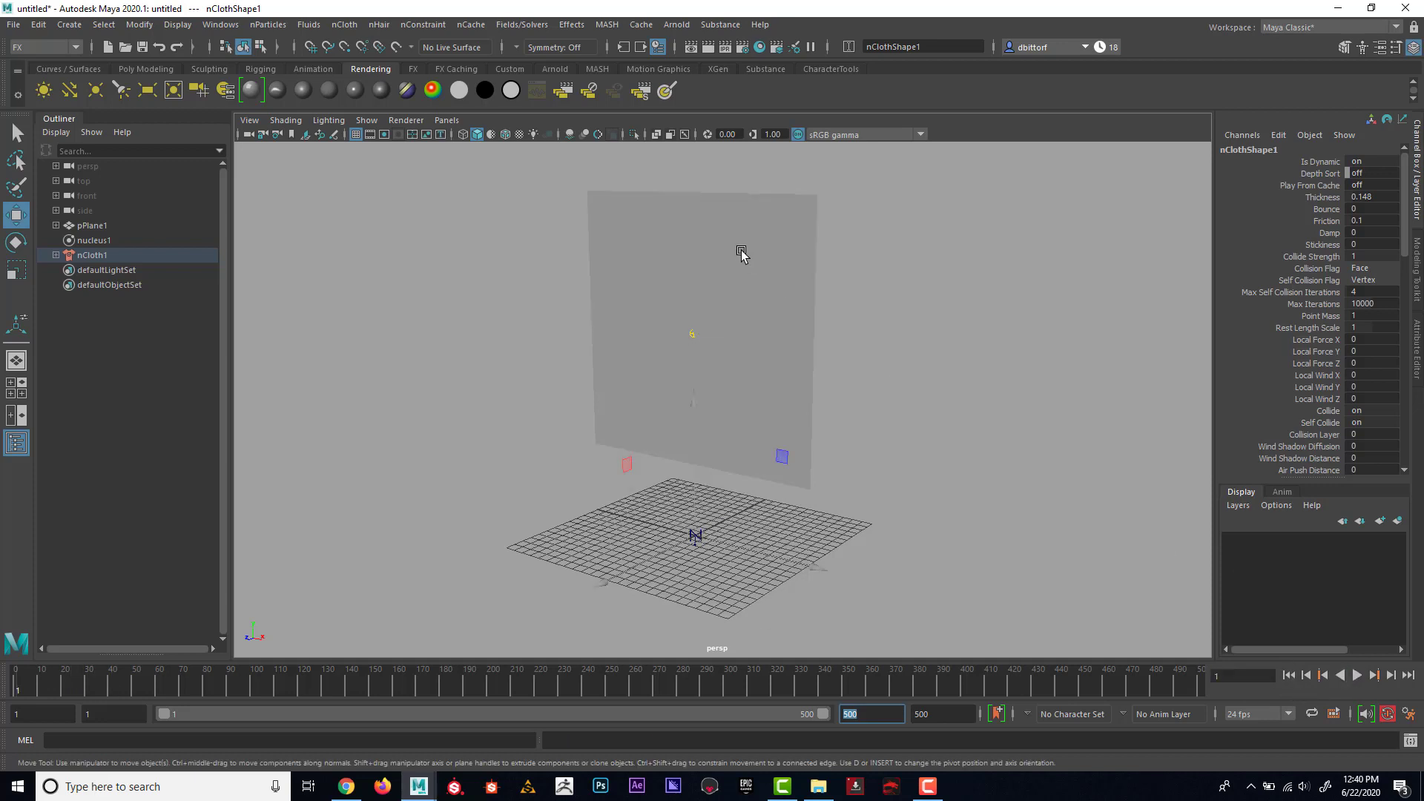
left_click(522, 25)
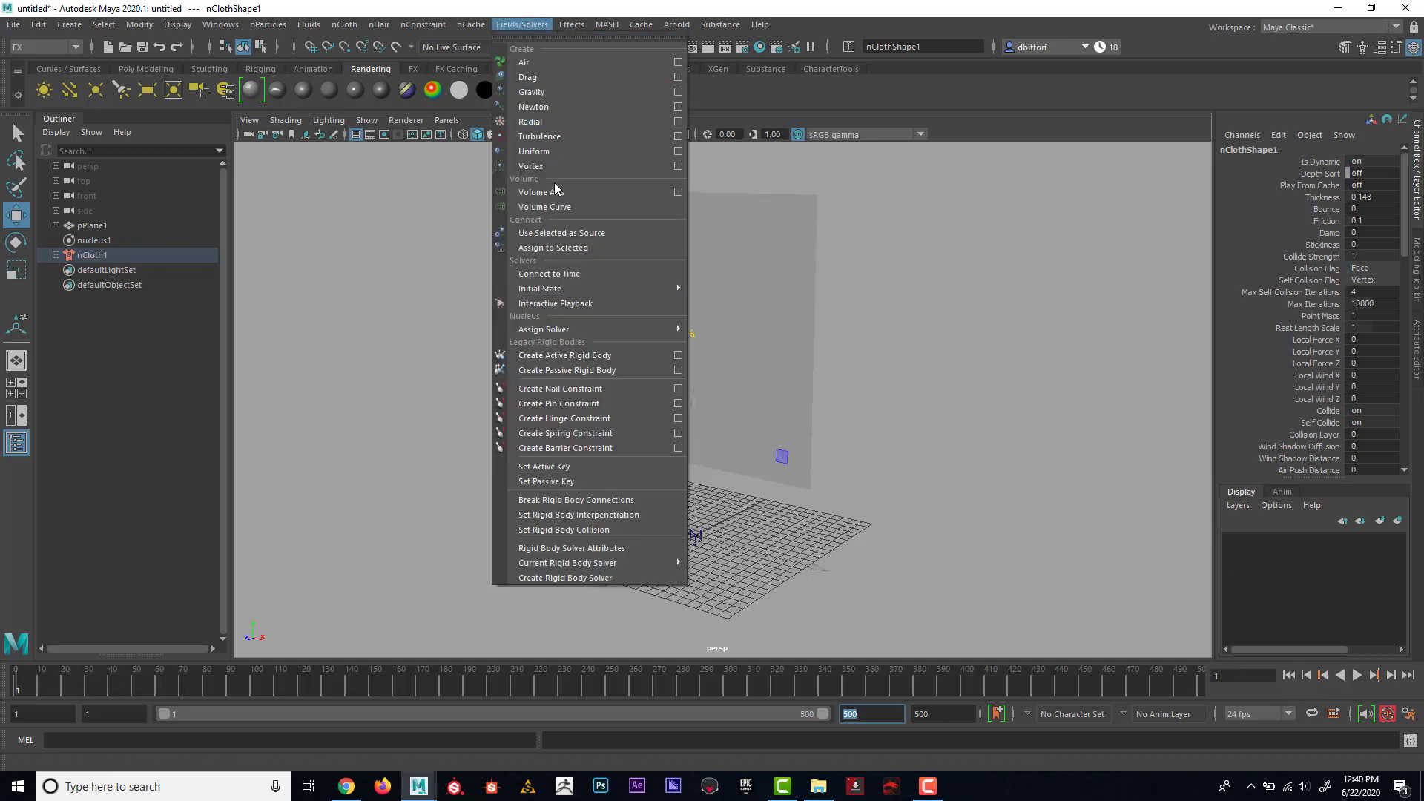
left_click(524, 25)
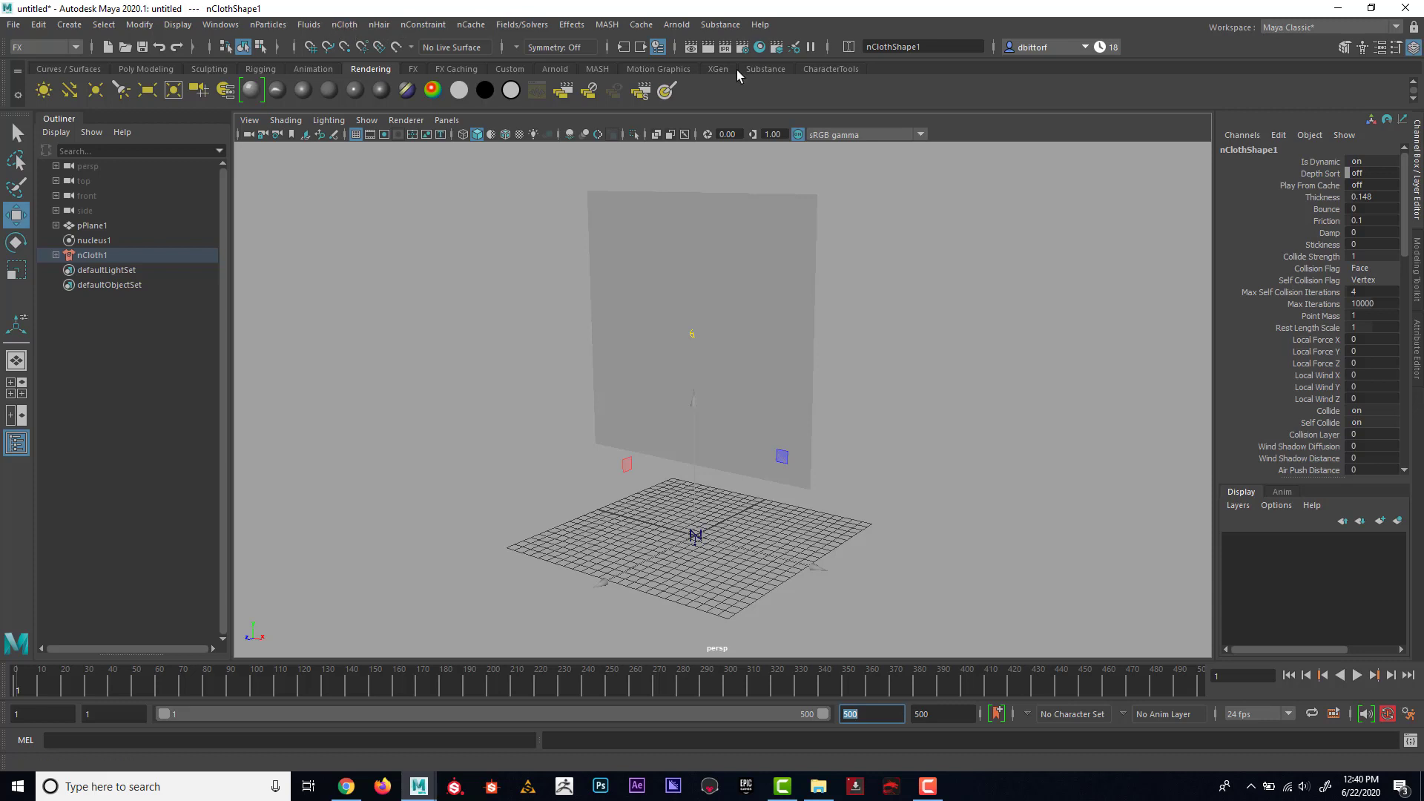
Step: Open the Attribute Editor for the cloth plane and show the nucleus1 solver's Gravity and Wind and Ground Plane settings
left_click(1379, 47)
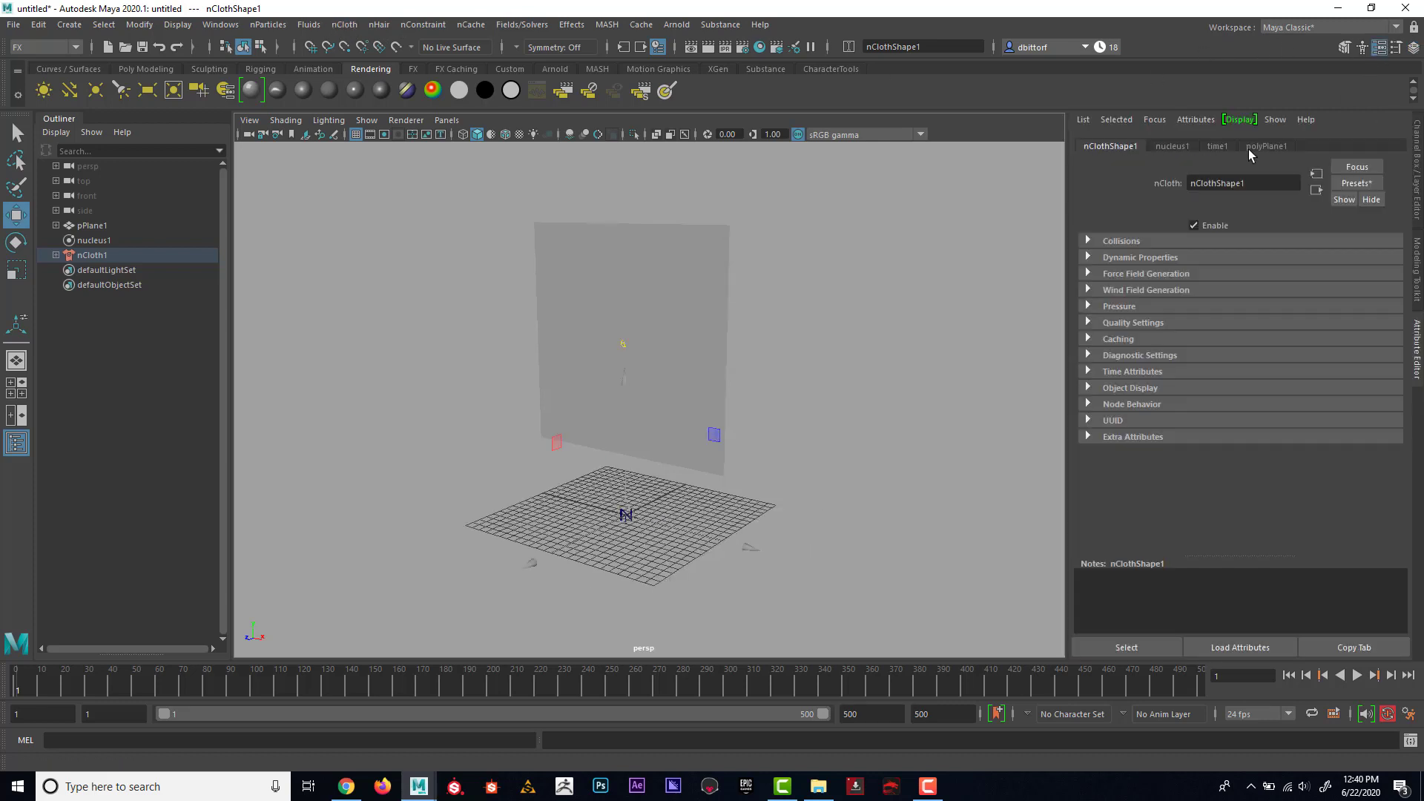
left_click(683, 242)
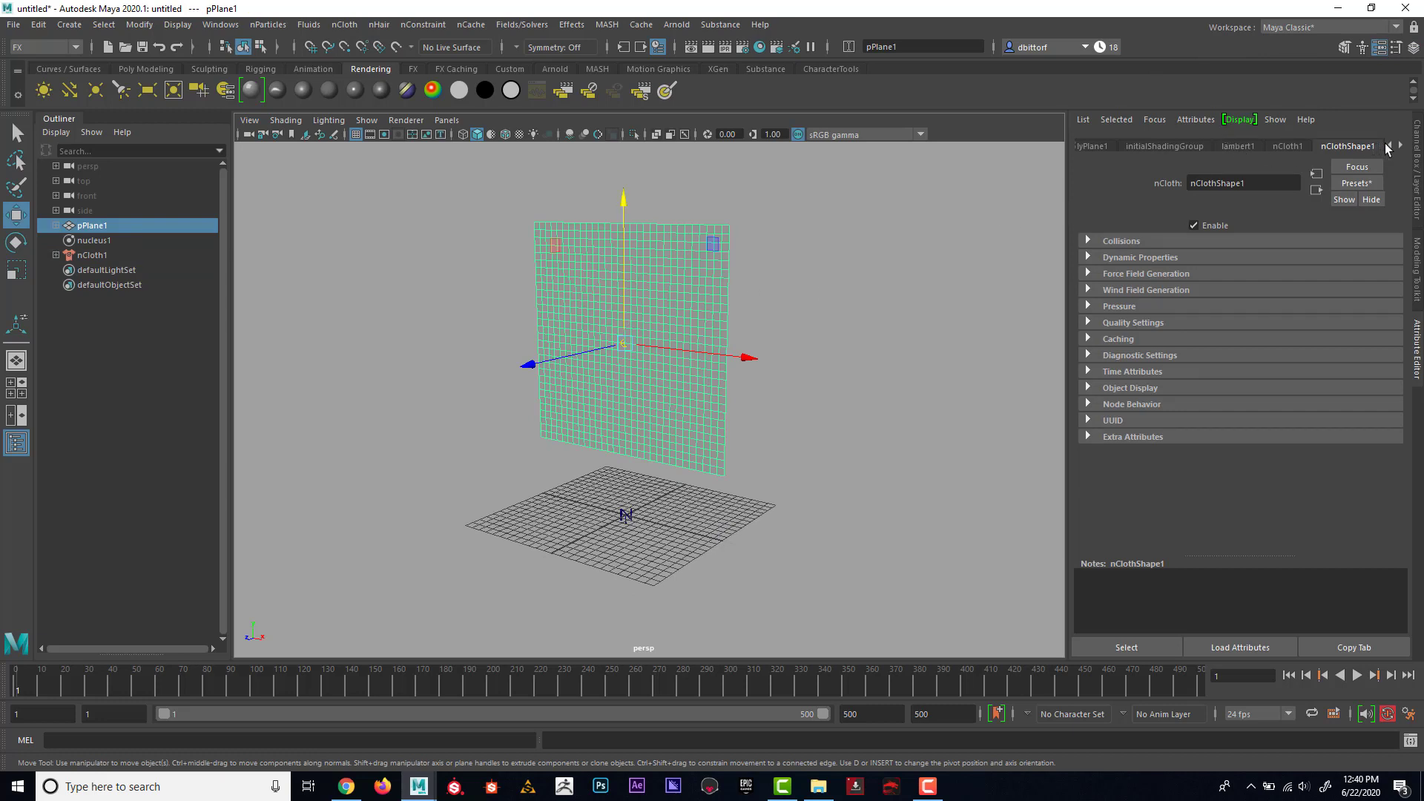
left_click(1387, 147)
left_click(1388, 147)
left_click(1388, 148)
left_click(1389, 148)
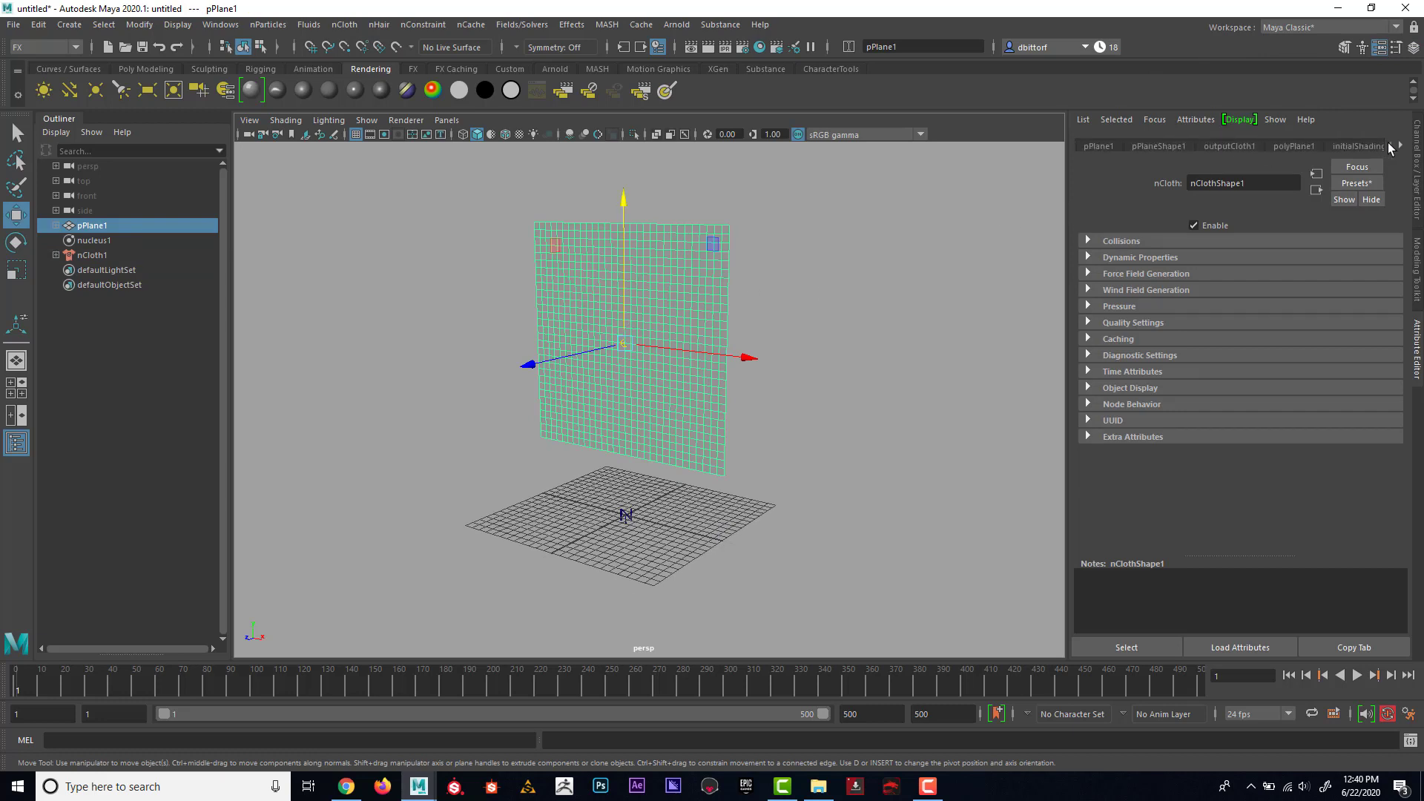
left_click(1398, 147)
left_click(1399, 147)
left_click(1398, 147)
left_click(1399, 147)
left_click(1399, 147)
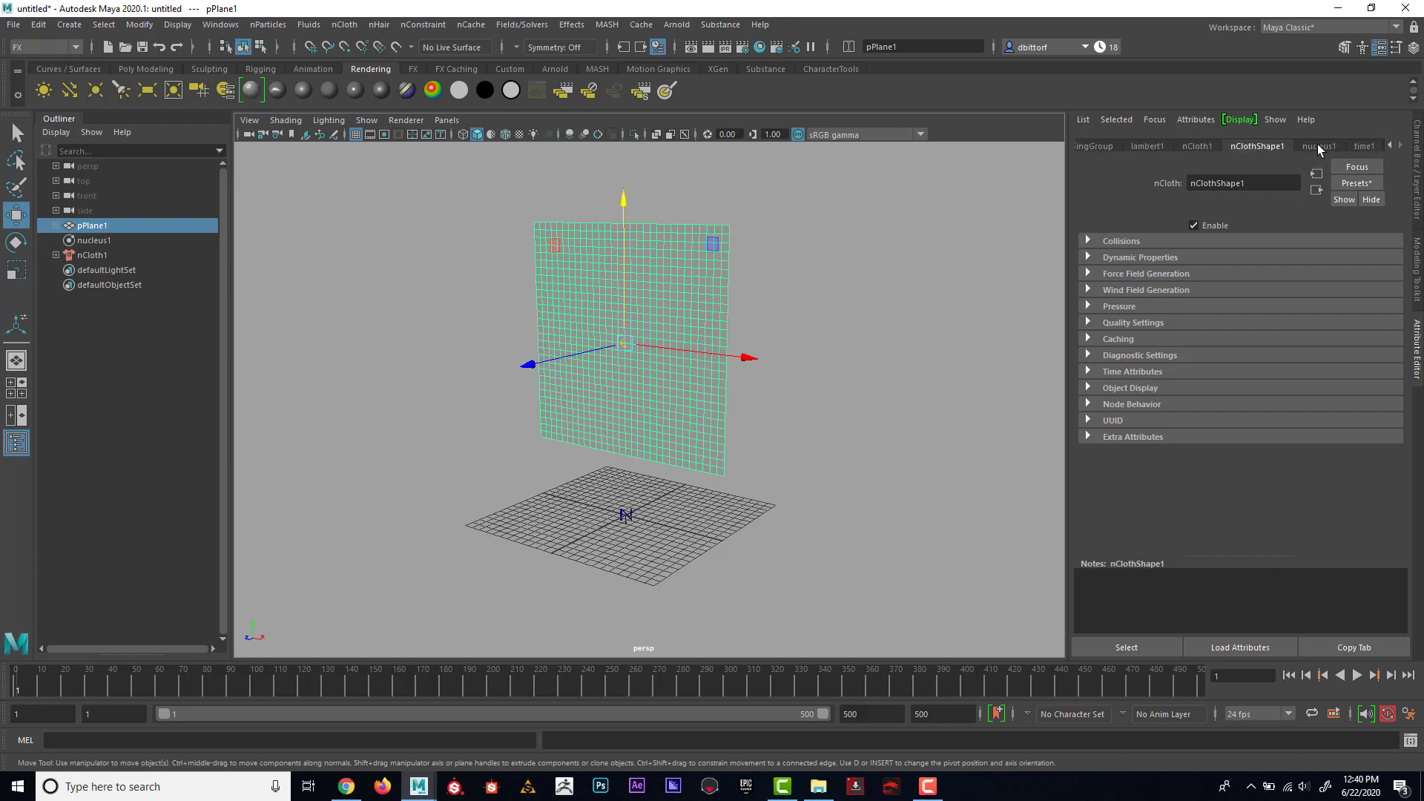
left_click(1318, 146)
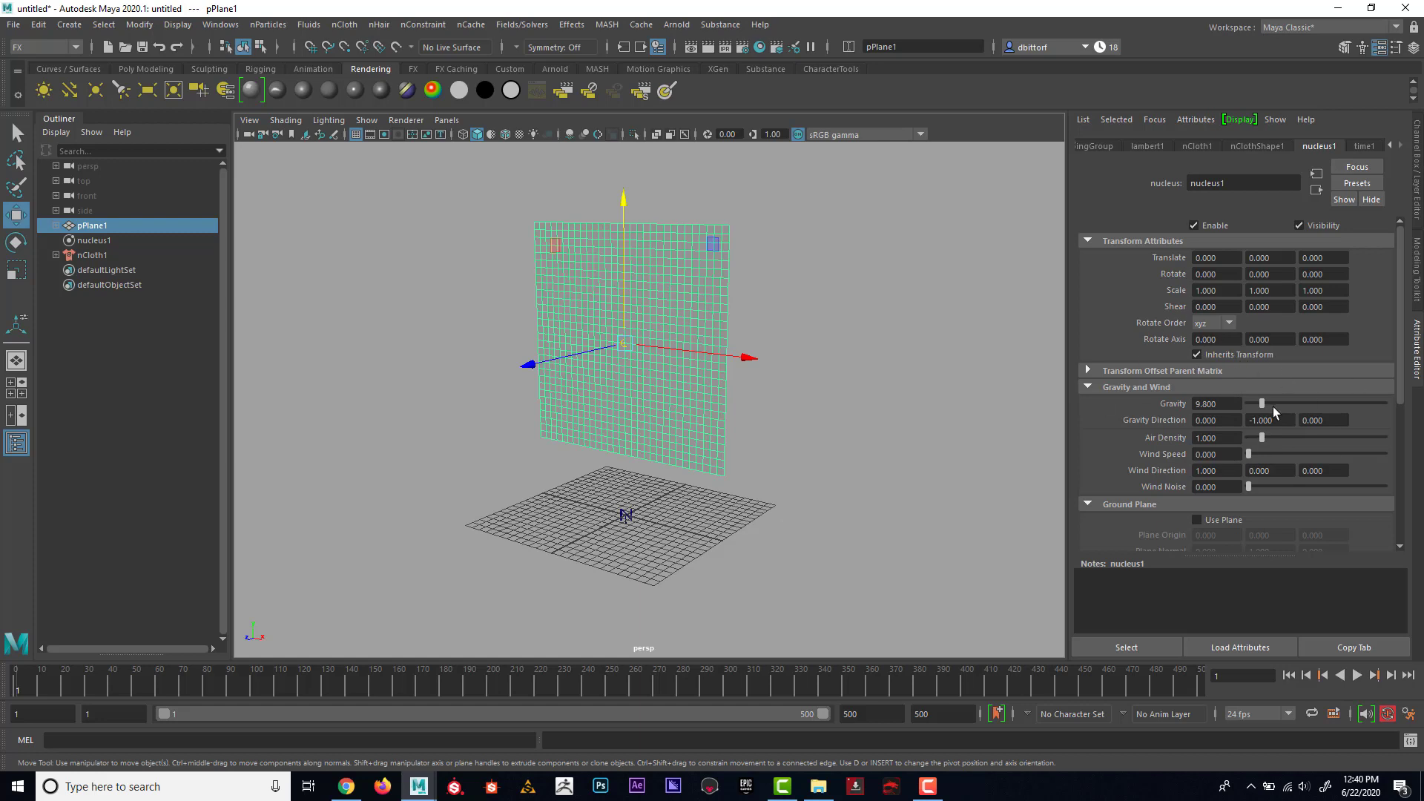
scroll(1205, 401, "down", 2)
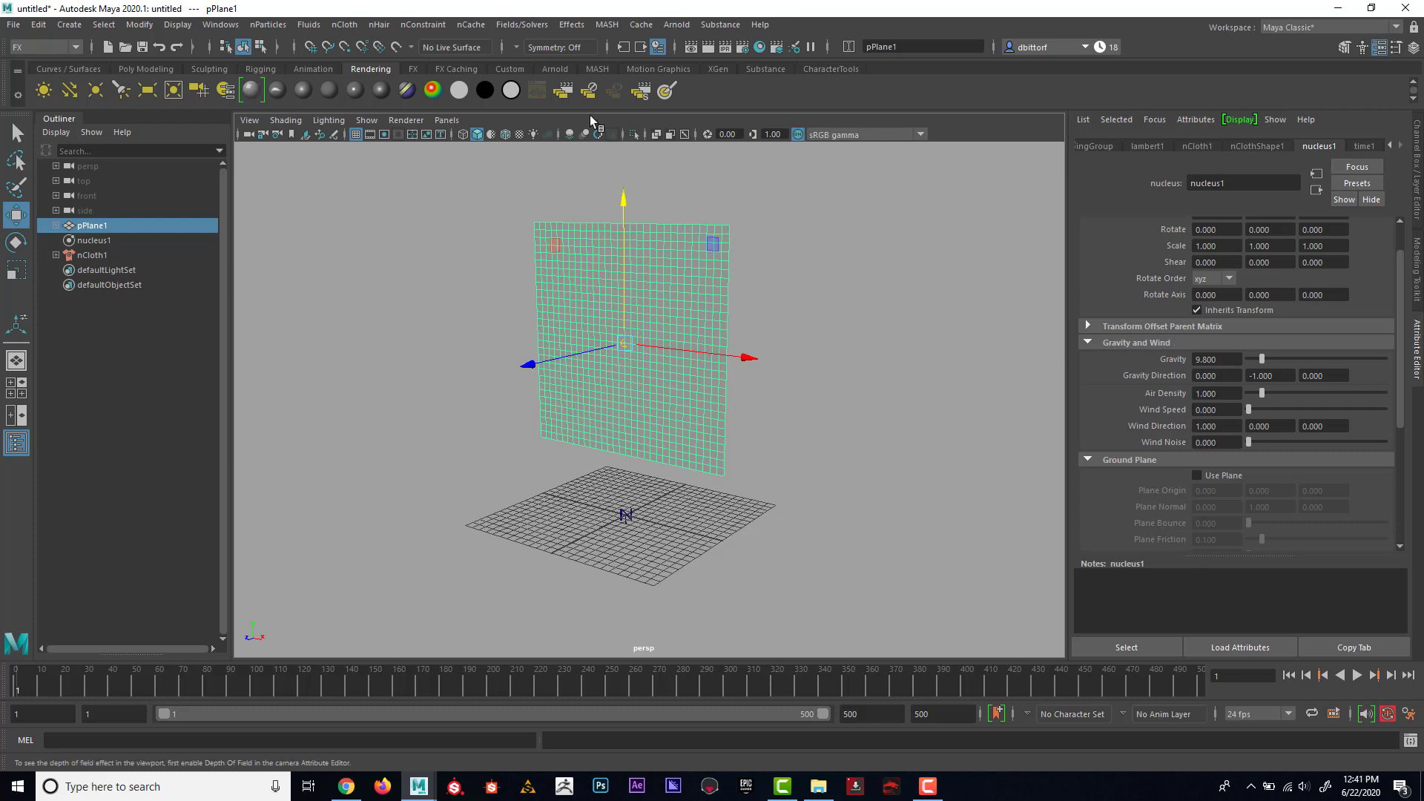
left_click(511, 25)
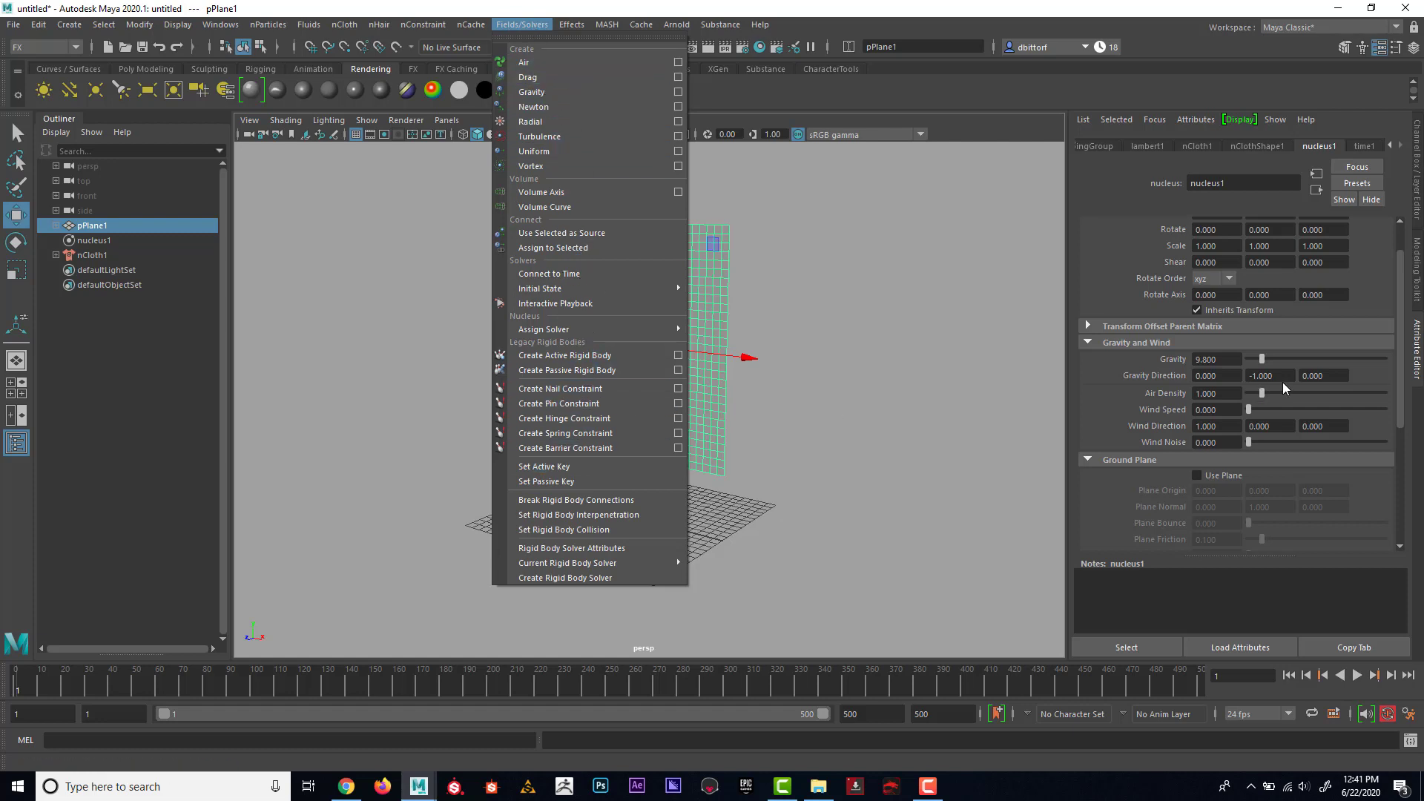
mouse_move(283, 28)
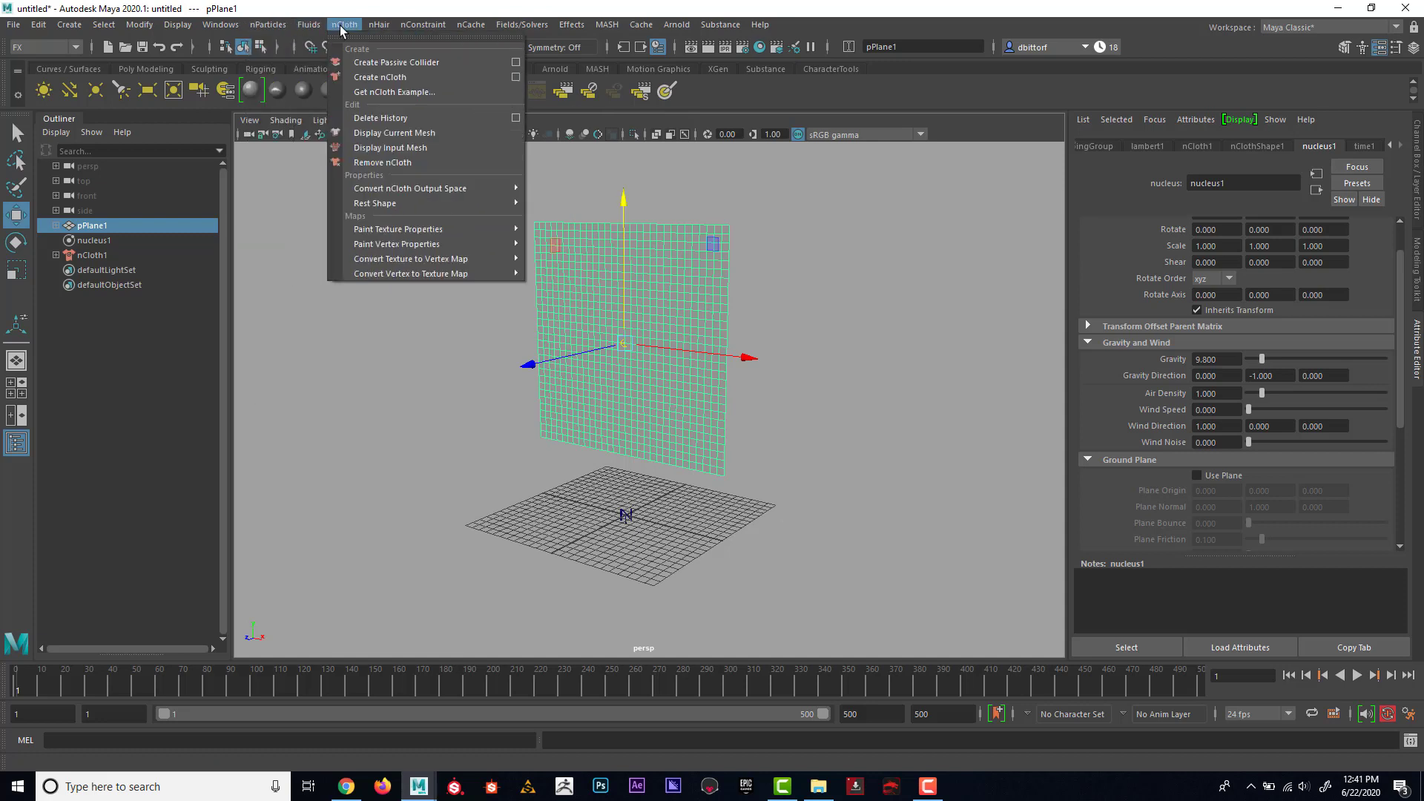
mouse_move(404, 31)
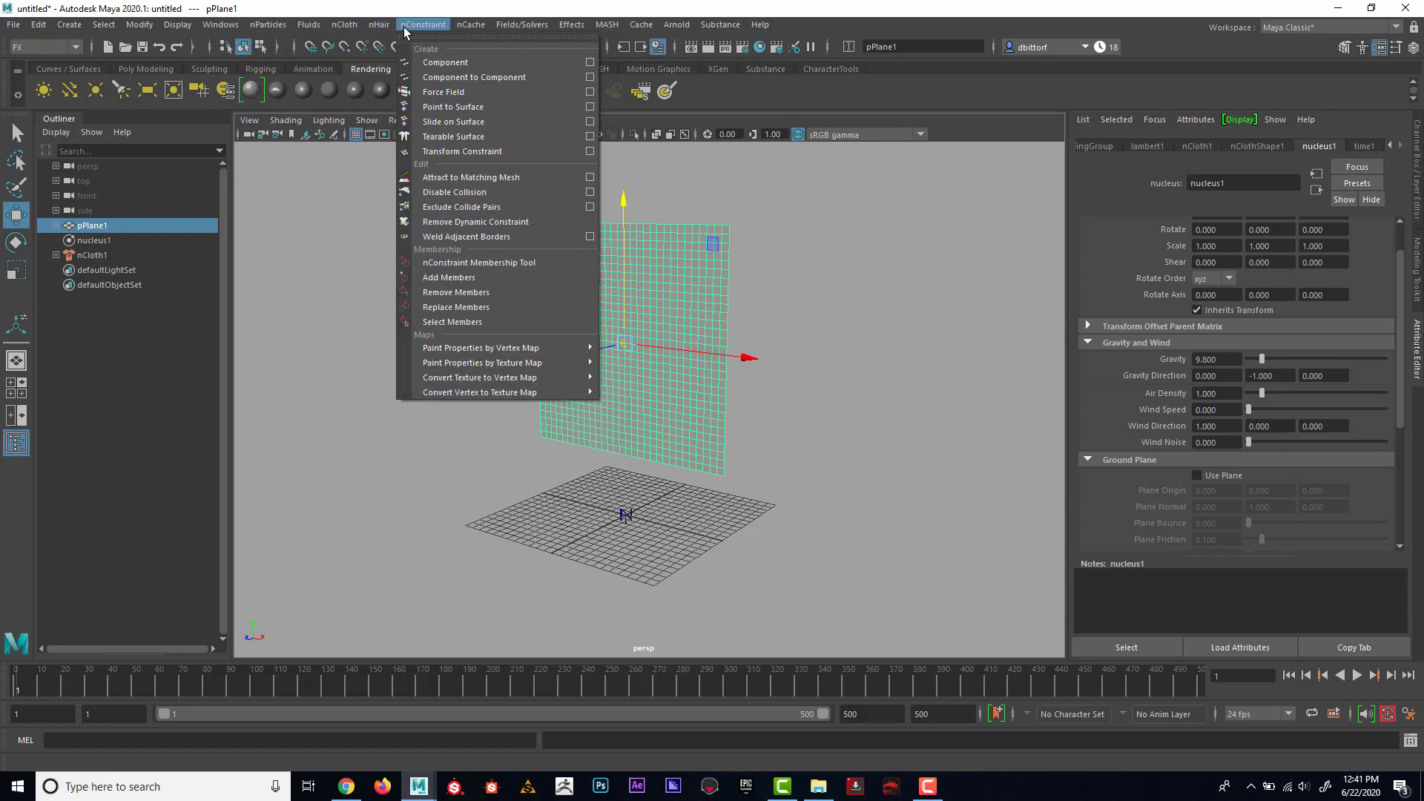
mouse_move(348, 31)
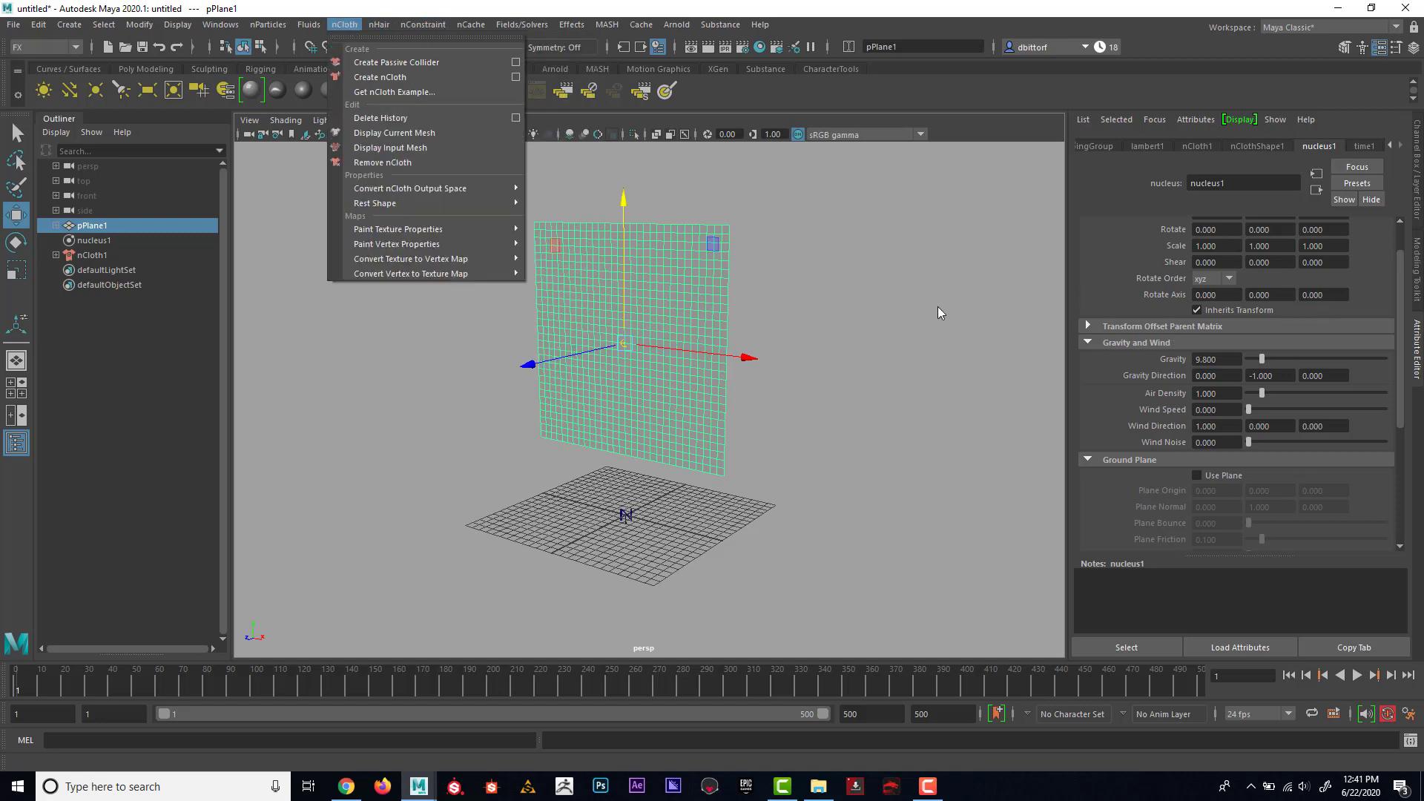
Step: Enable Use Plane on the nucleus solver and test-play the cloth falling onto the ground, rewinding to the first frame
left_click(1196, 476)
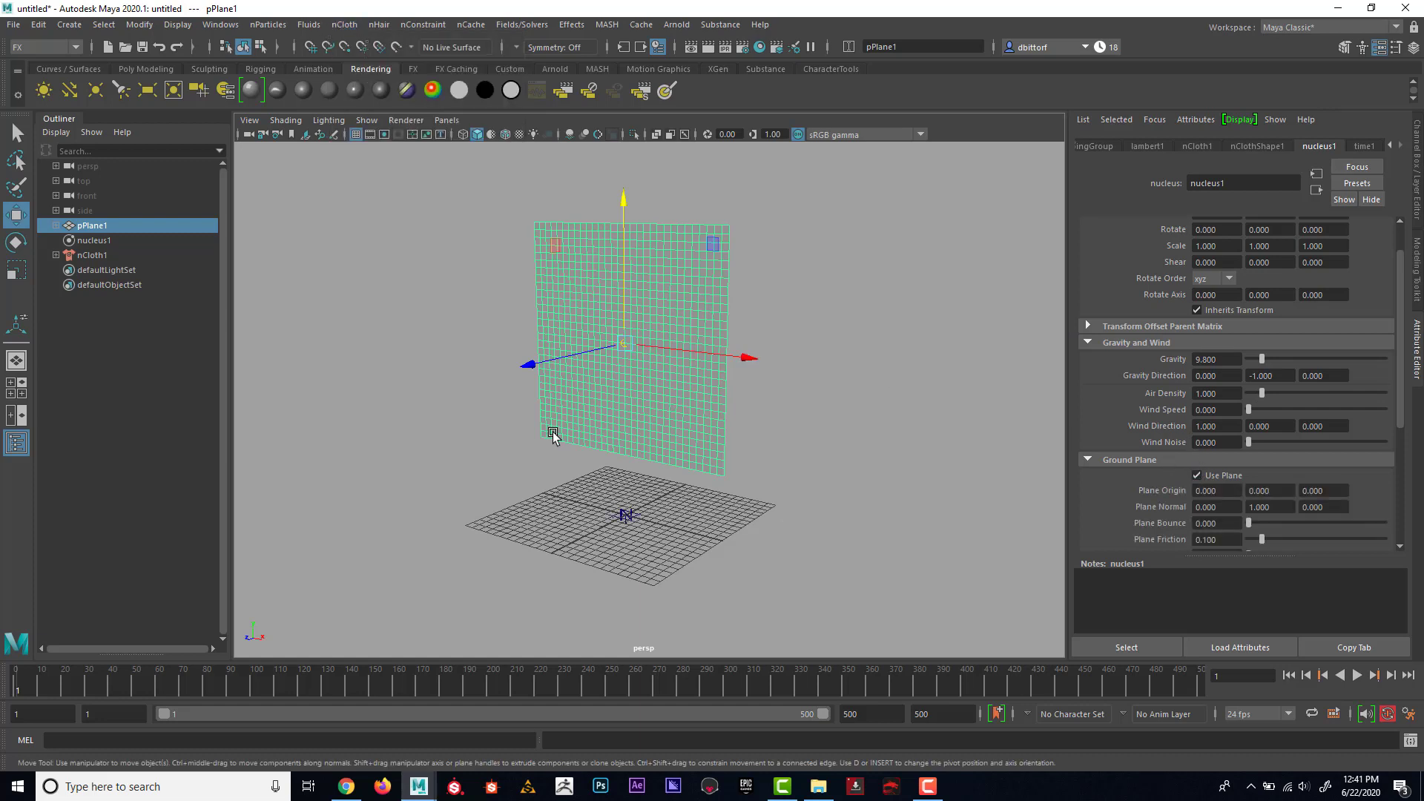
left_click(1358, 676)
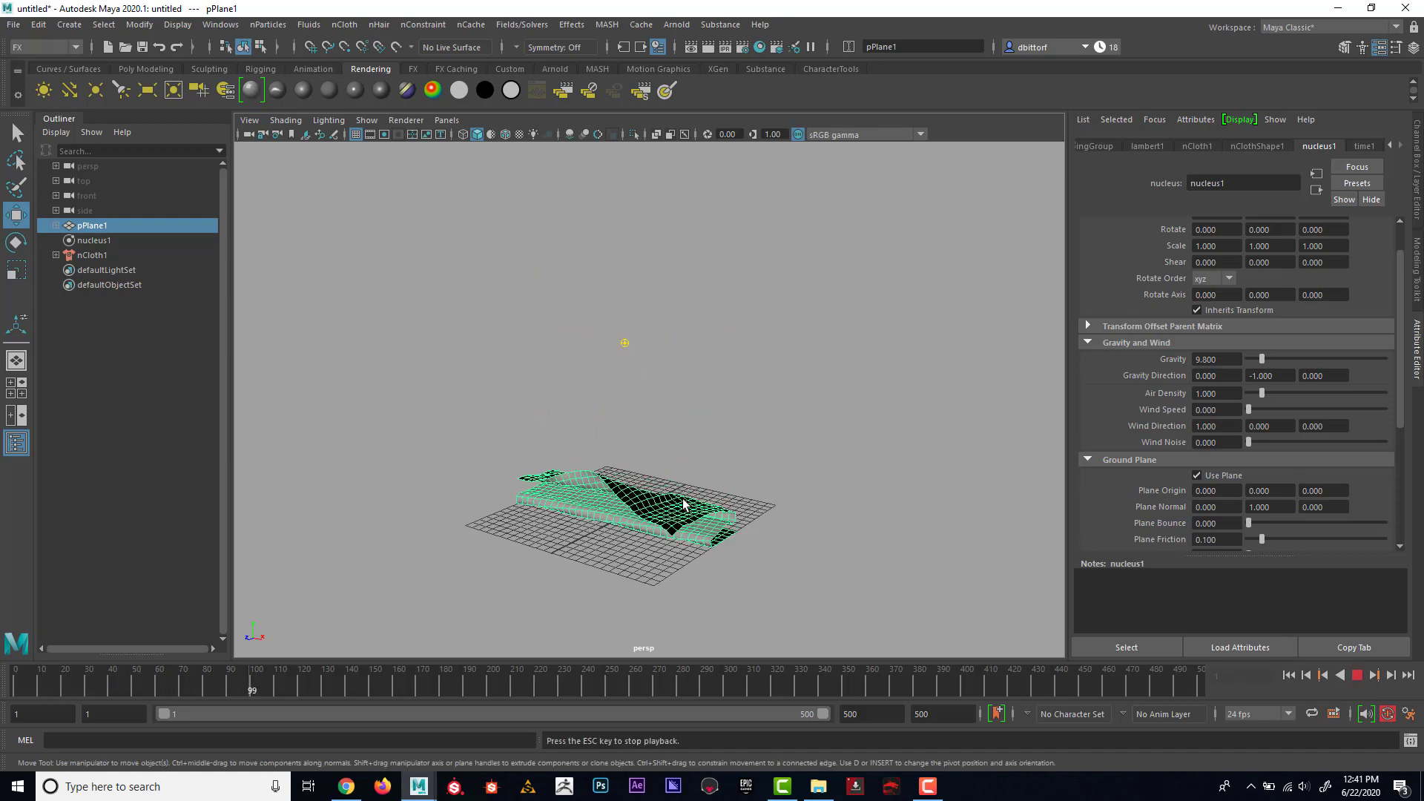
left_click(1356, 676)
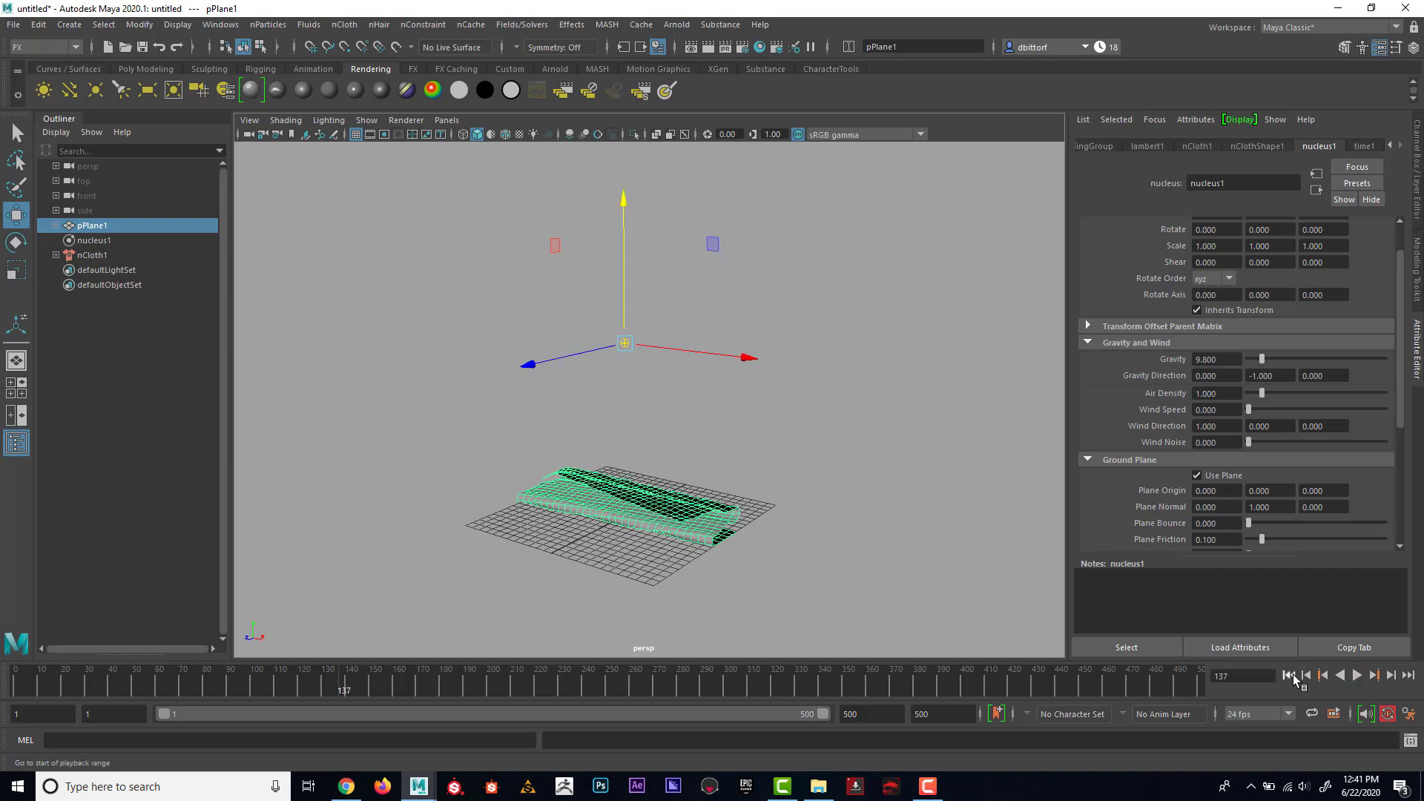
left_click(1290, 676)
Step: Move the cloth plane along X to about -25.5 and test-play its fall beside the grid, rewinding to the first frame
left_click_drag(731, 356, 546, 311)
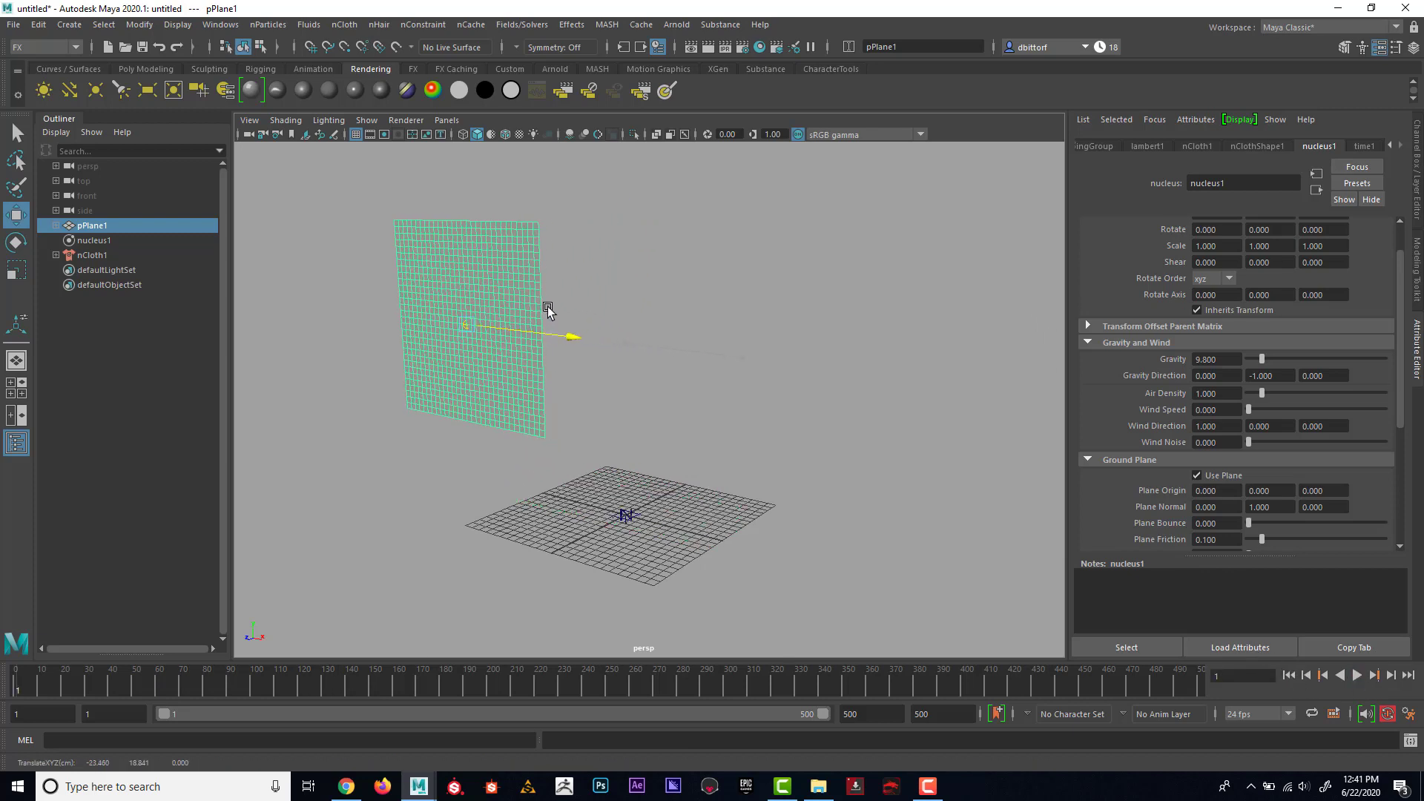
left_click(1357, 676)
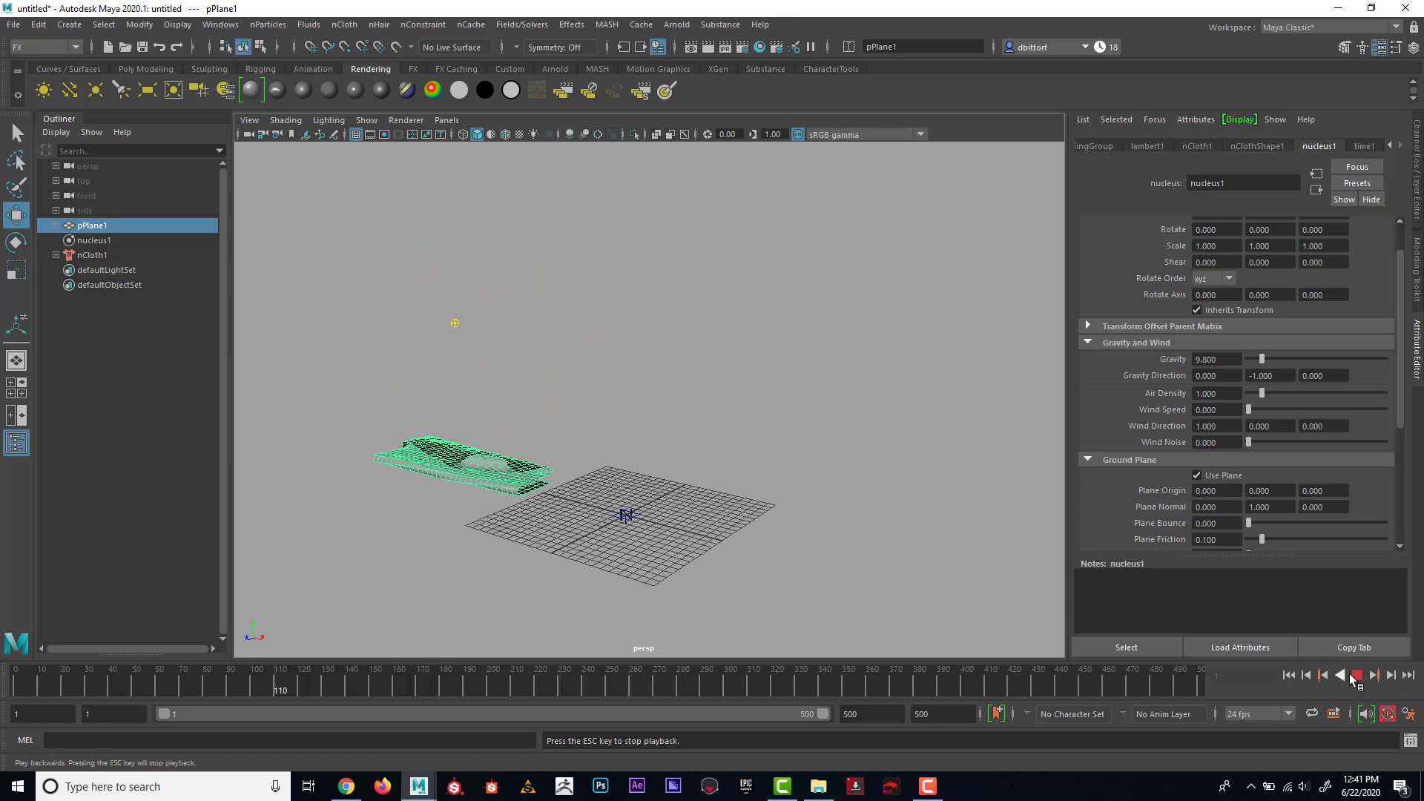
left_click(1357, 675)
left_click(1288, 675)
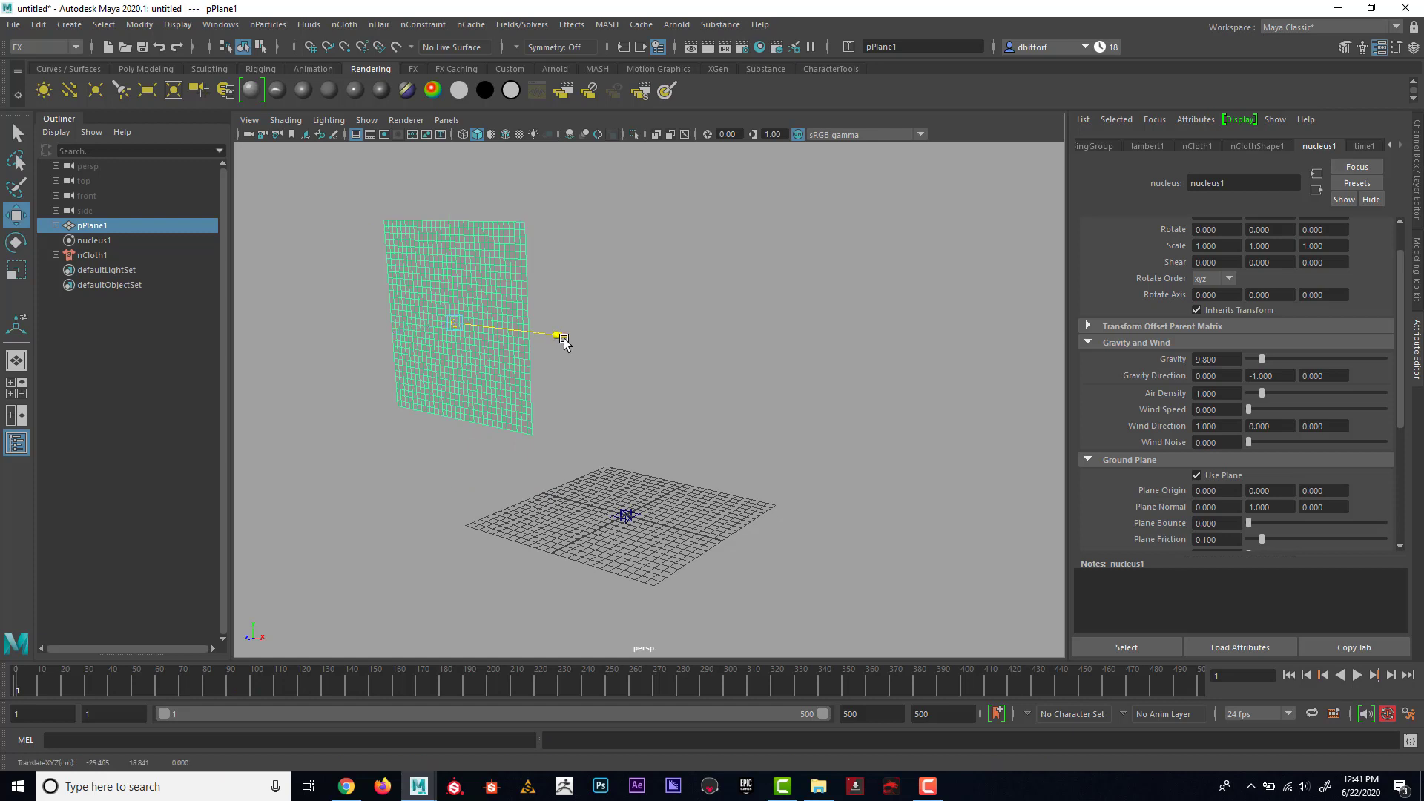
Step: Move the cloth plane back above the grid at X about 0.165 and set the ground plane's Plane Origin Y to -5
left_click_drag(565, 338, 772, 369)
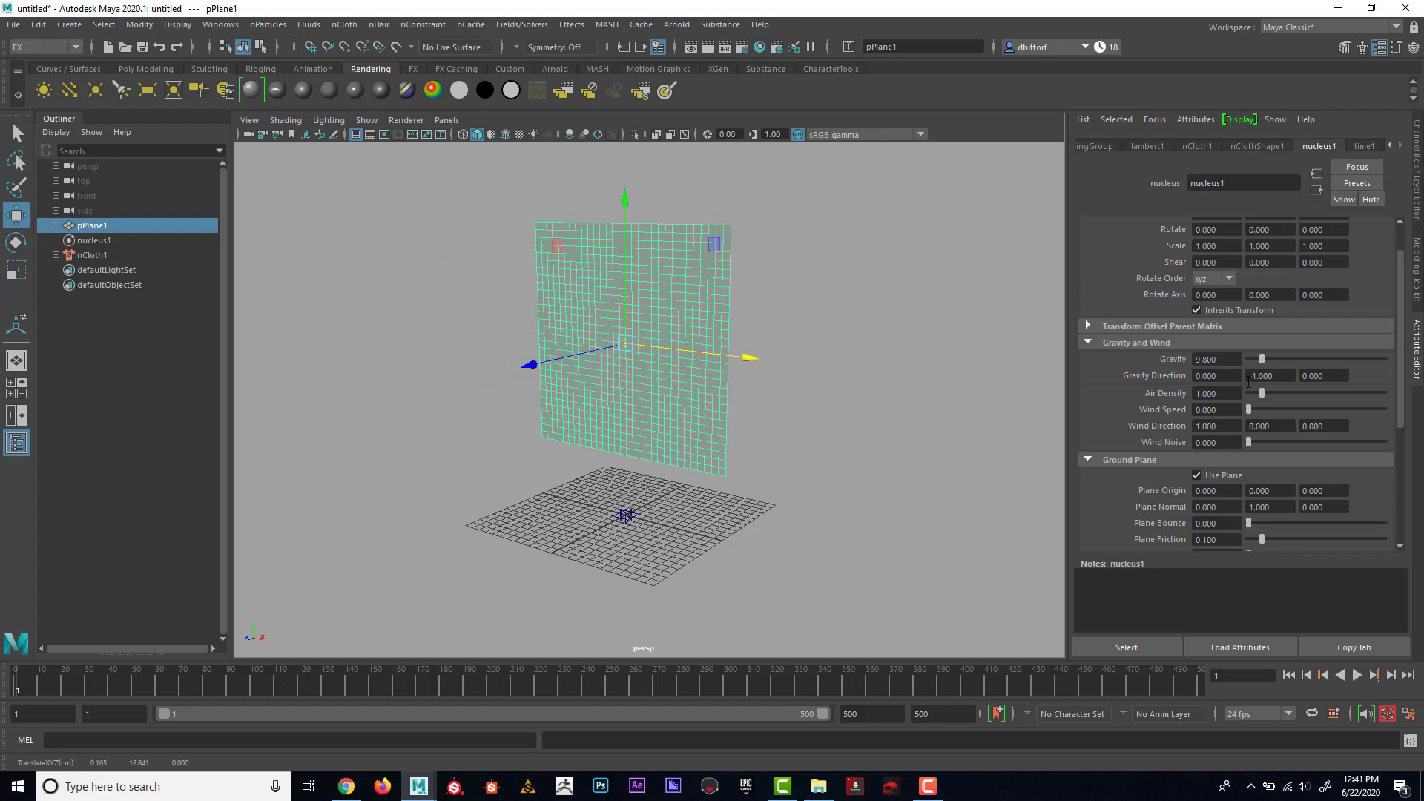
scroll(1267, 421, "down", 3)
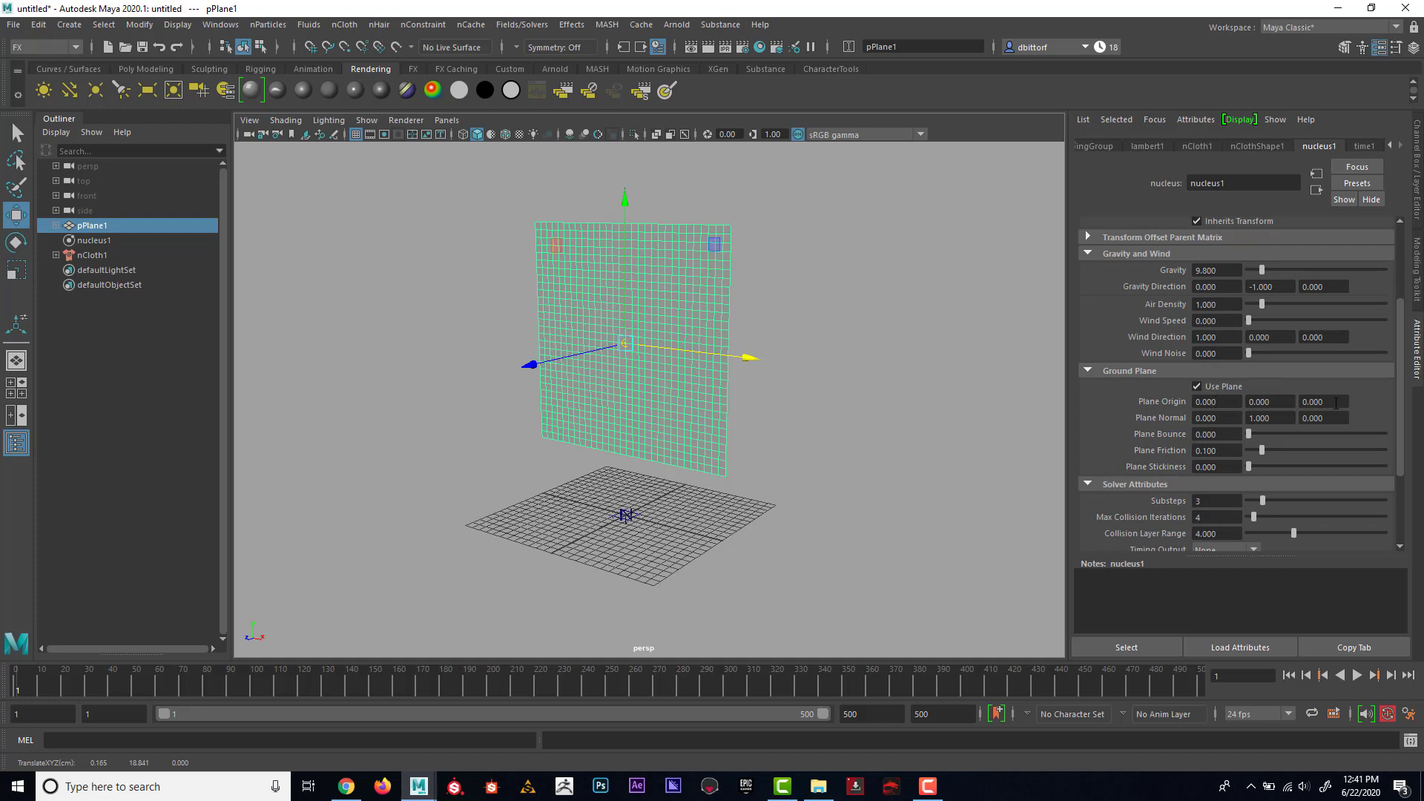
left_click_drag(1233, 404, 1157, 405)
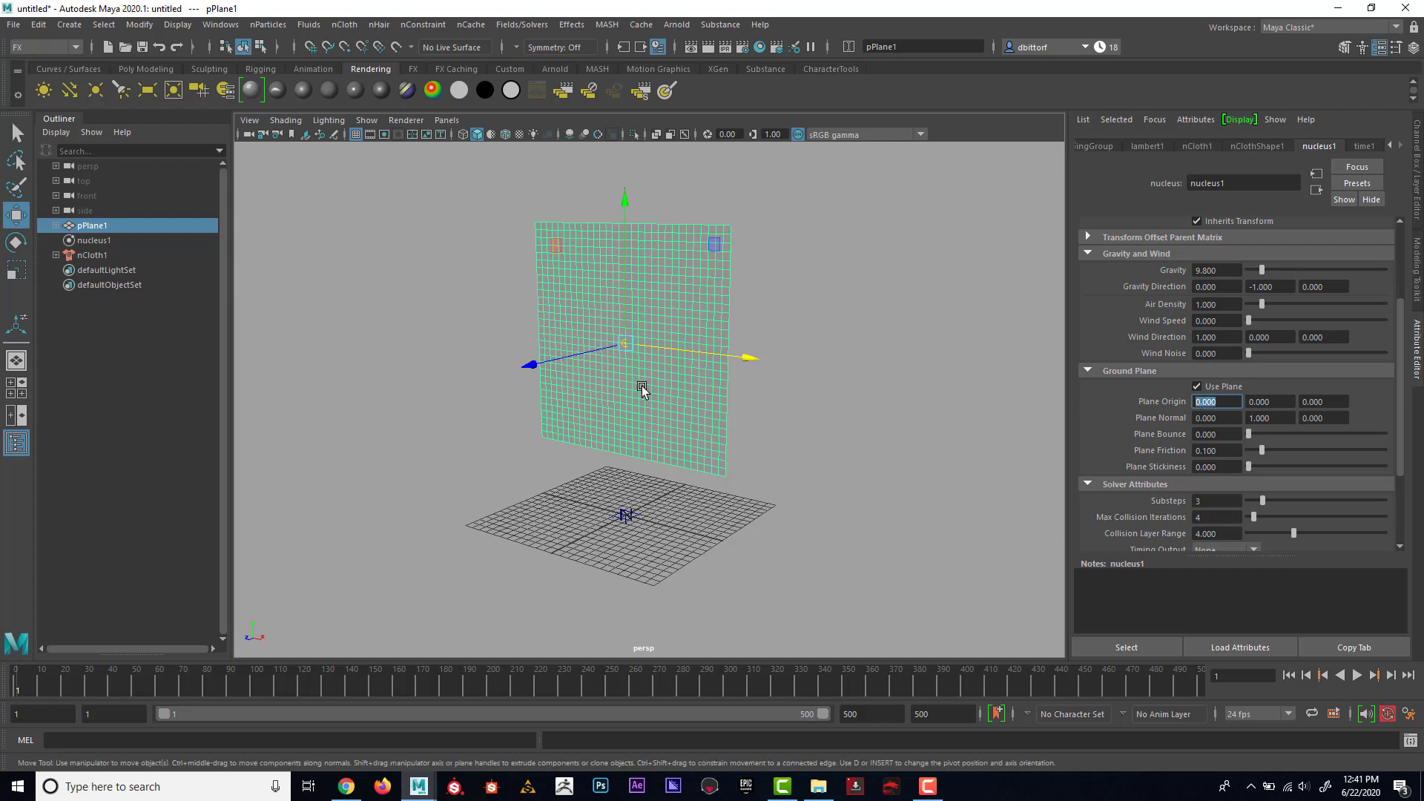
left_click_drag(1291, 404, 1172, 409)
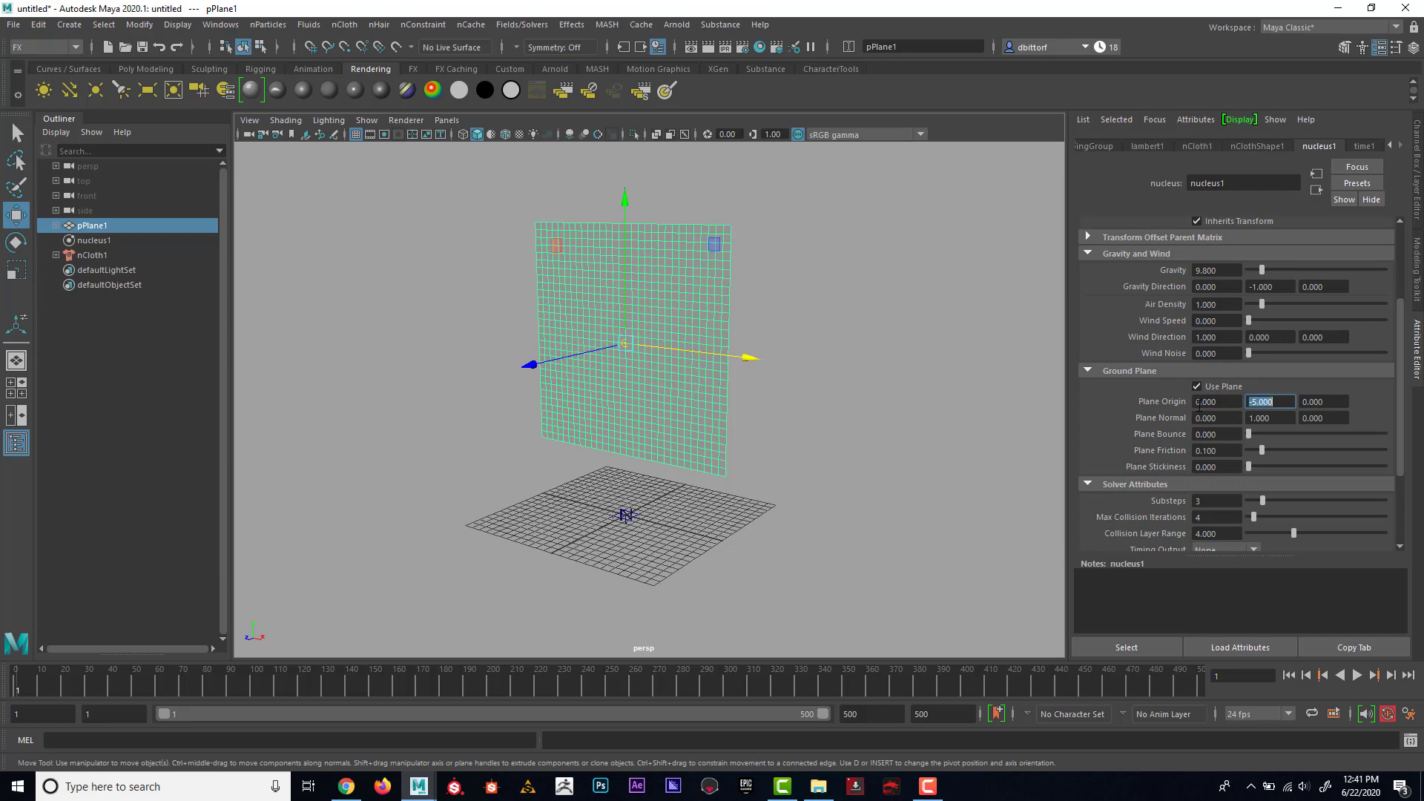
Step: Play the cloth falling onto the lowered ground plane, reset Plane Origin Y to 0, and rewind to the first frame
left_click(1357, 675)
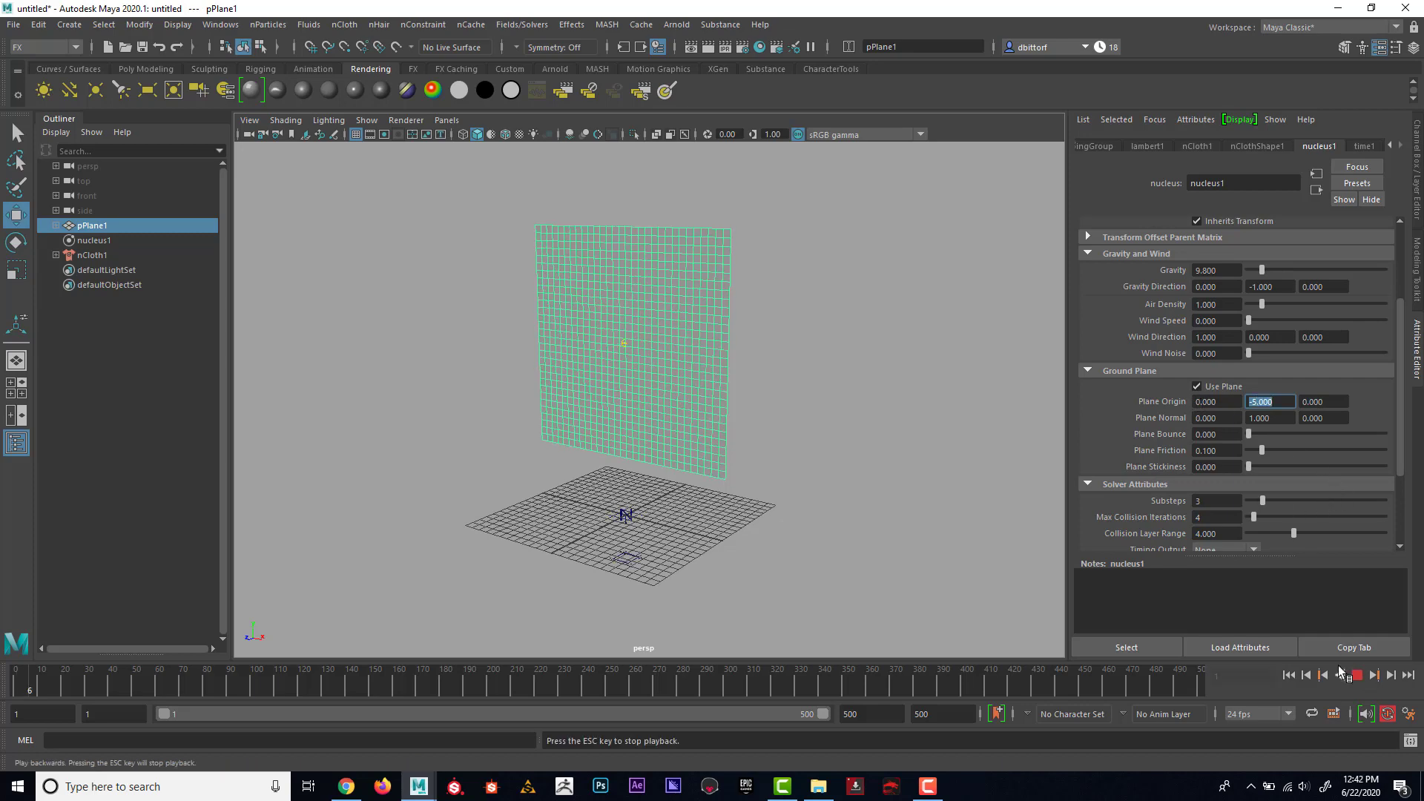
left_click_drag(944, 397, 838, 326, "alt")
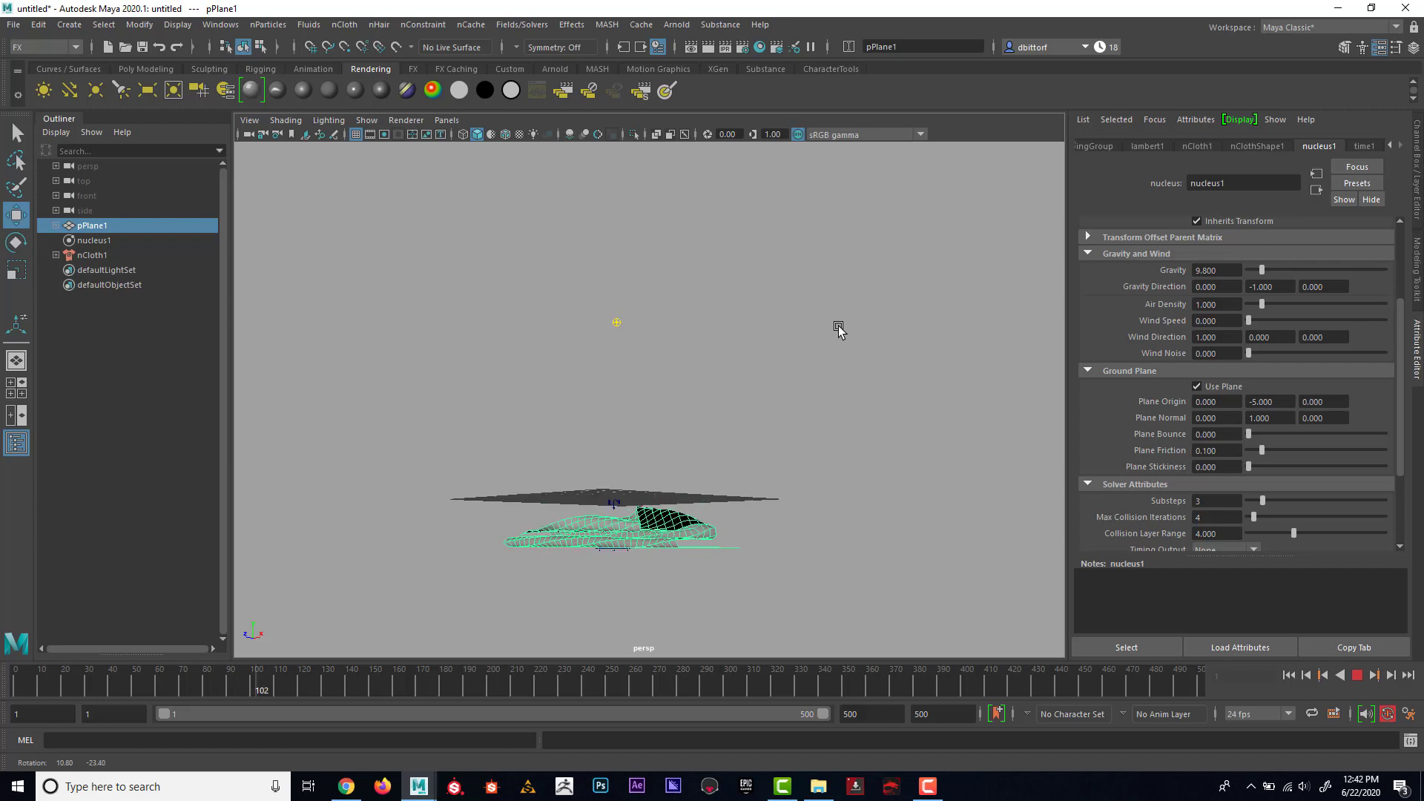
left_click(1264, 402)
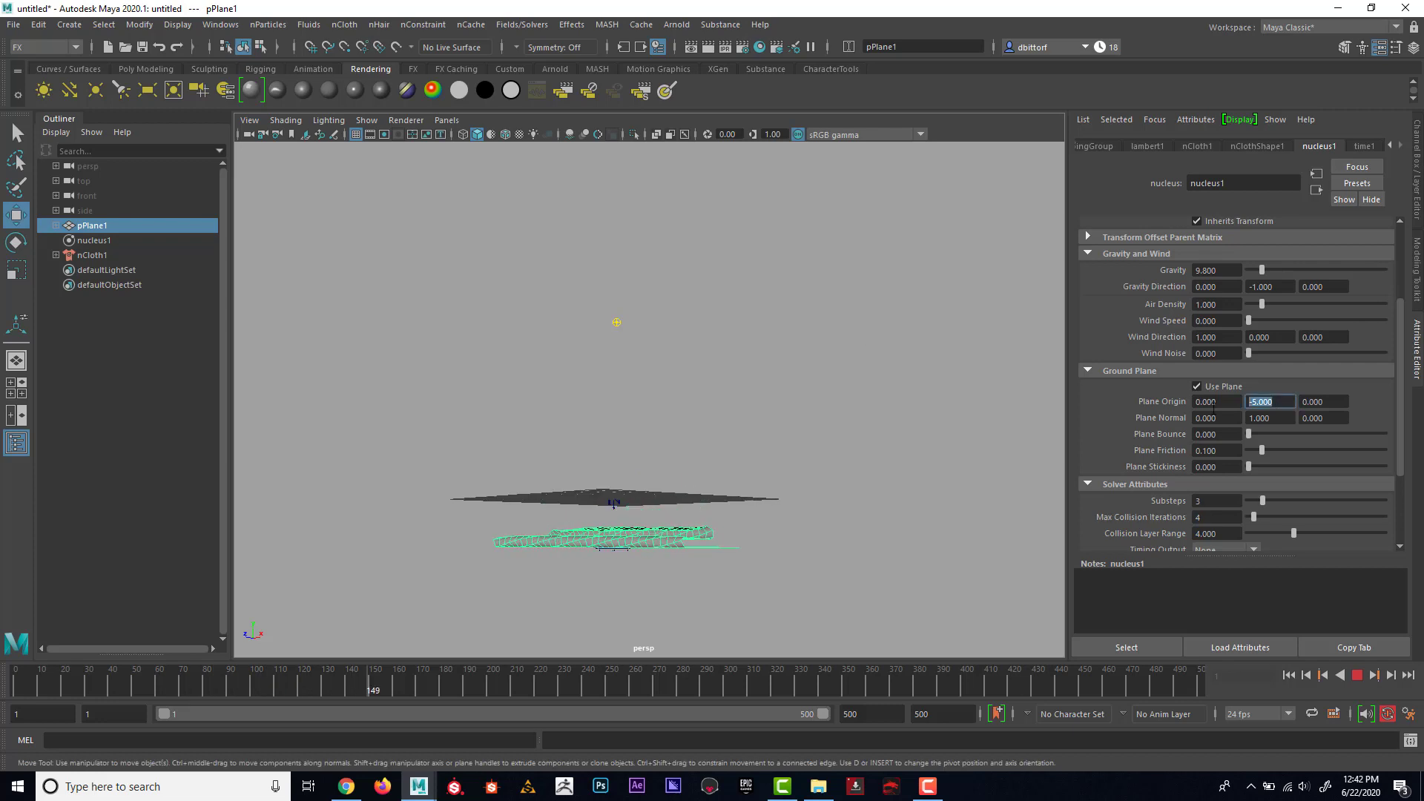
type("0")
key("Return")
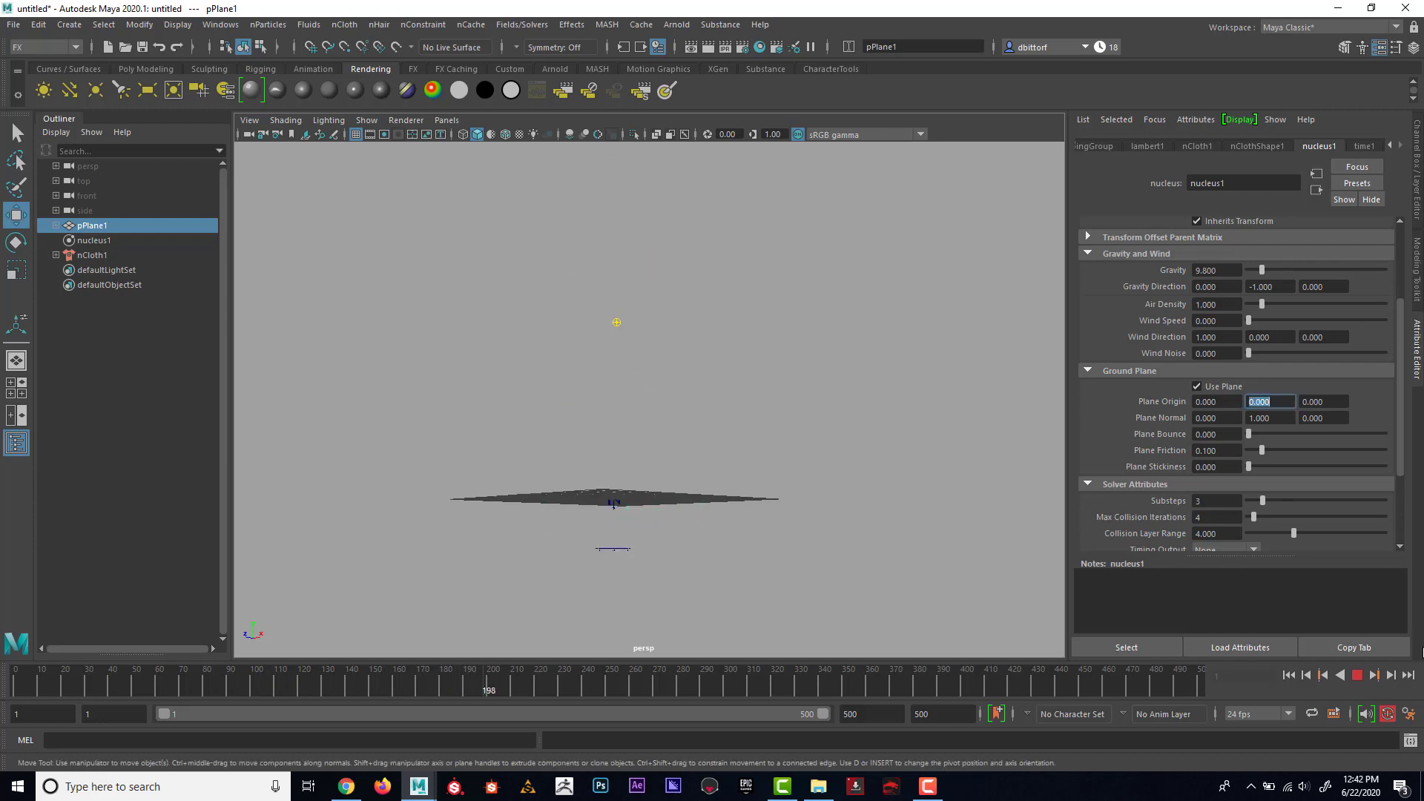
left_click(1357, 674)
left_click(1289, 675)
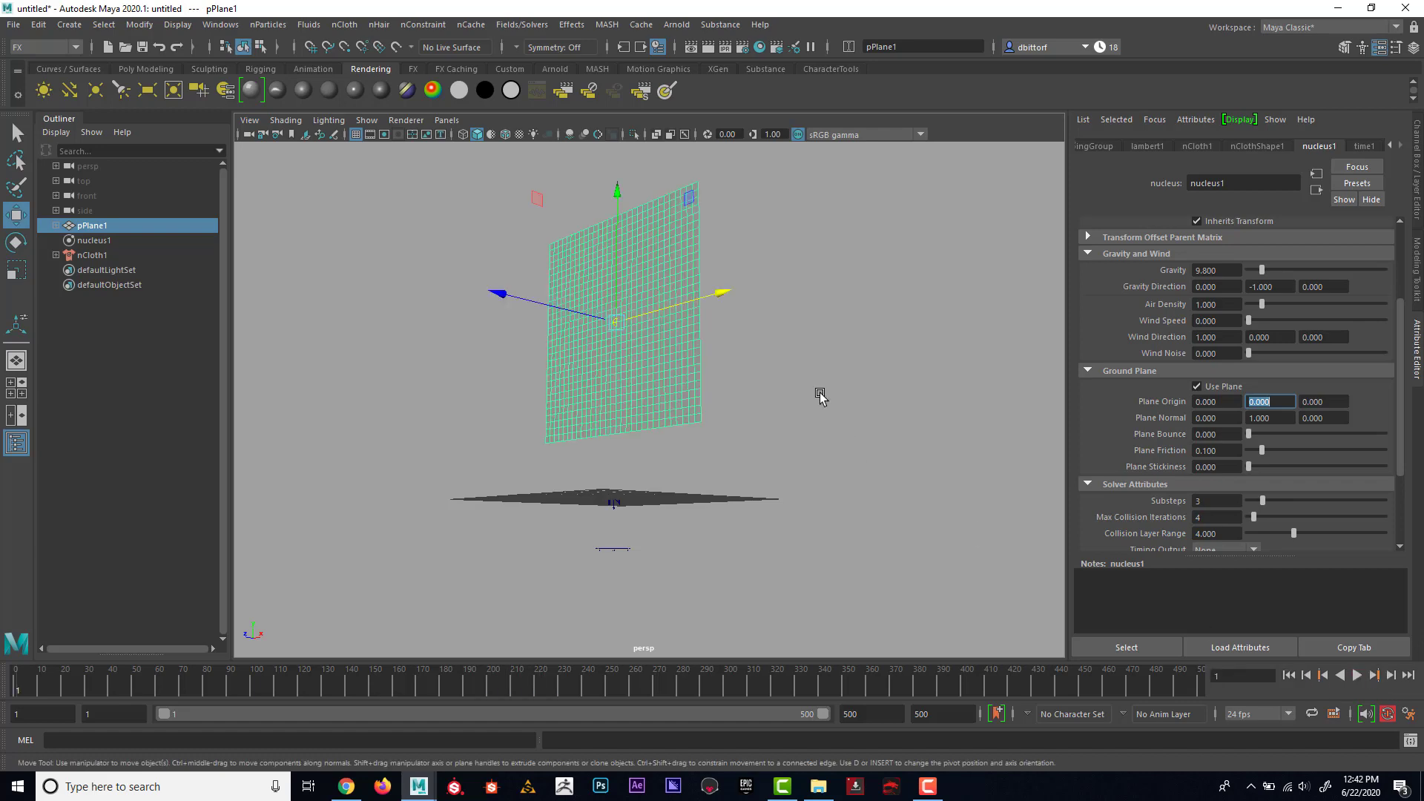
Step: Create a second polygon plane and scale it uniformly to about 24.7
left_click_drag(819, 397, 889, 397, "alt")
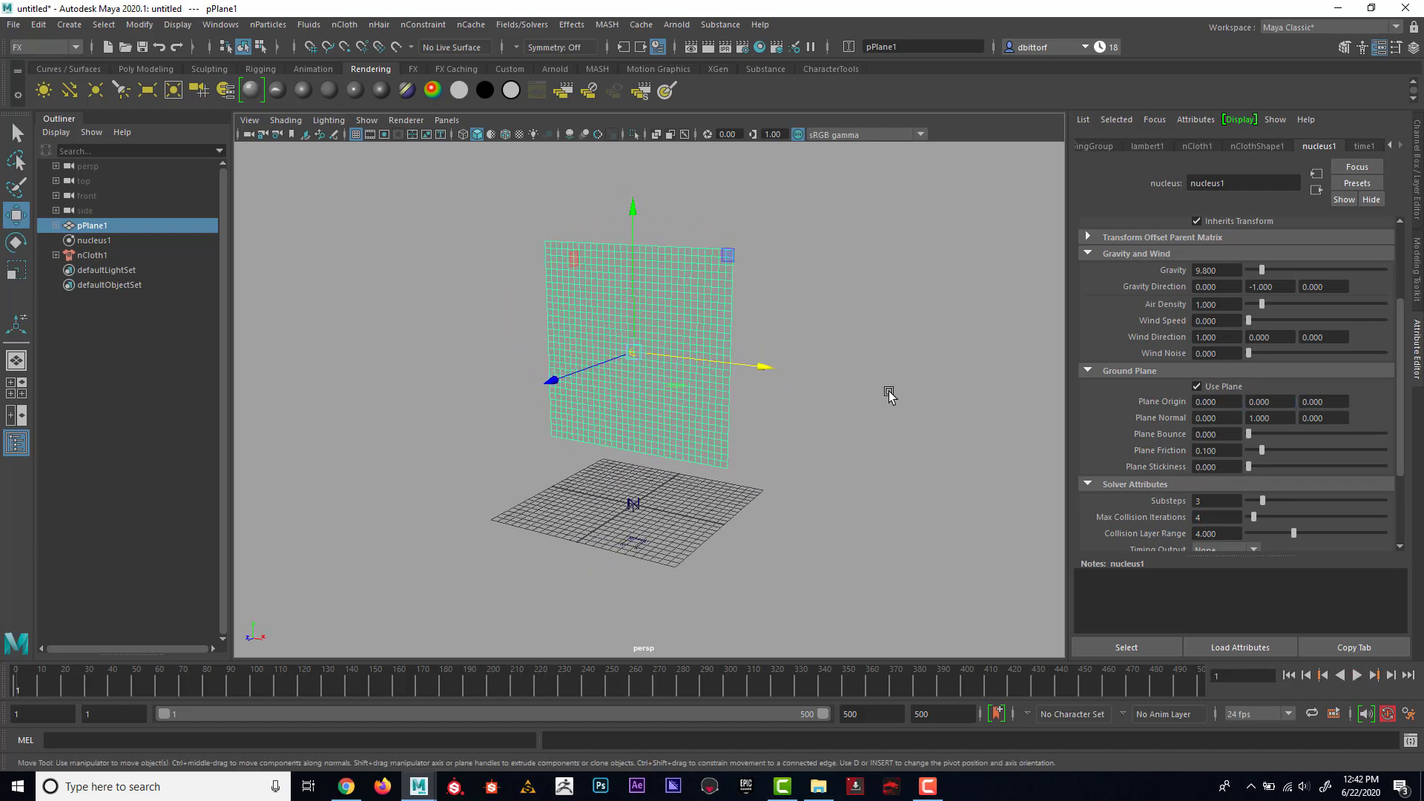
scroll(1280, 349, "up", 4)
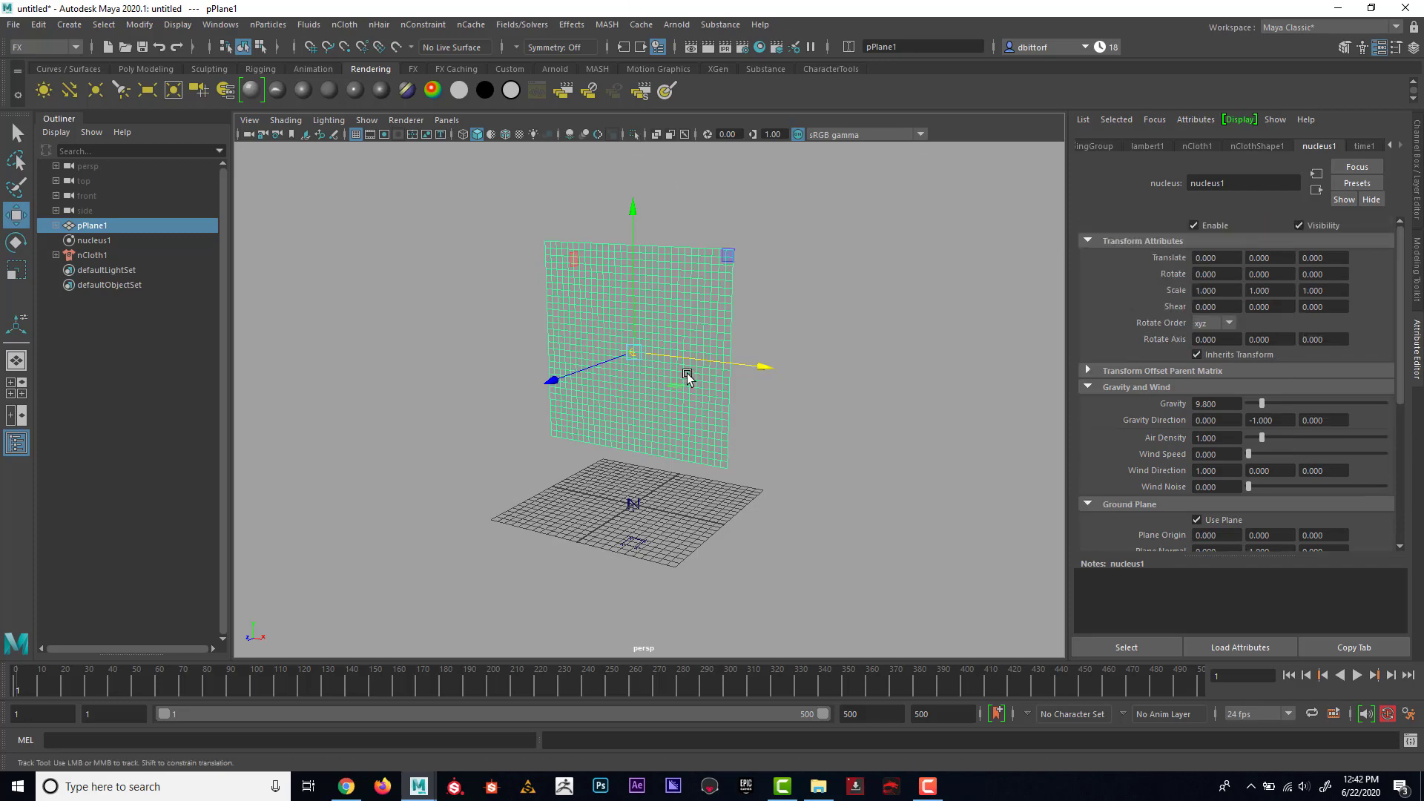
middle_click_drag(712, 388, 731, 372, "alt")
left_click(65, 28)
mouse_move(185, 77)
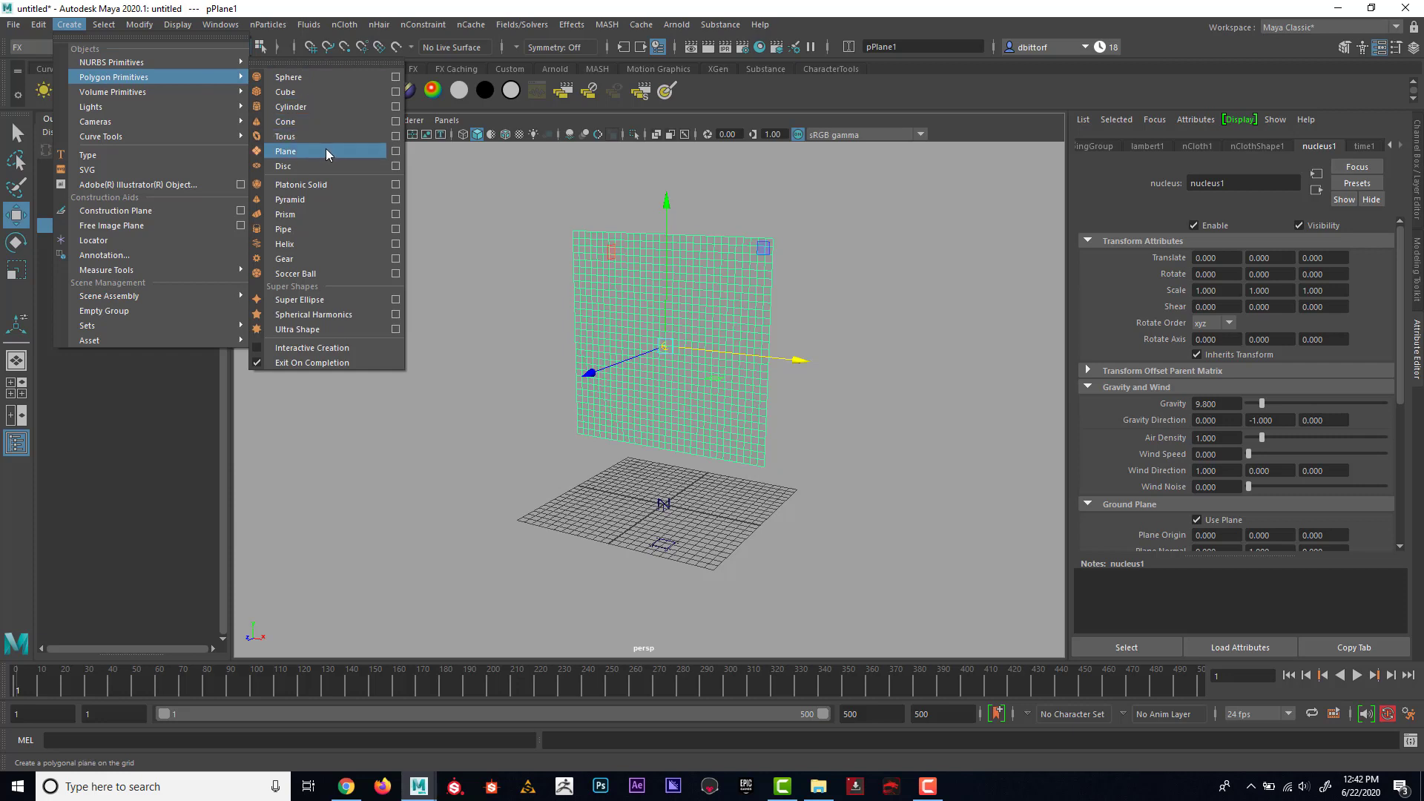
left_click(326, 151)
left_click(16, 271)
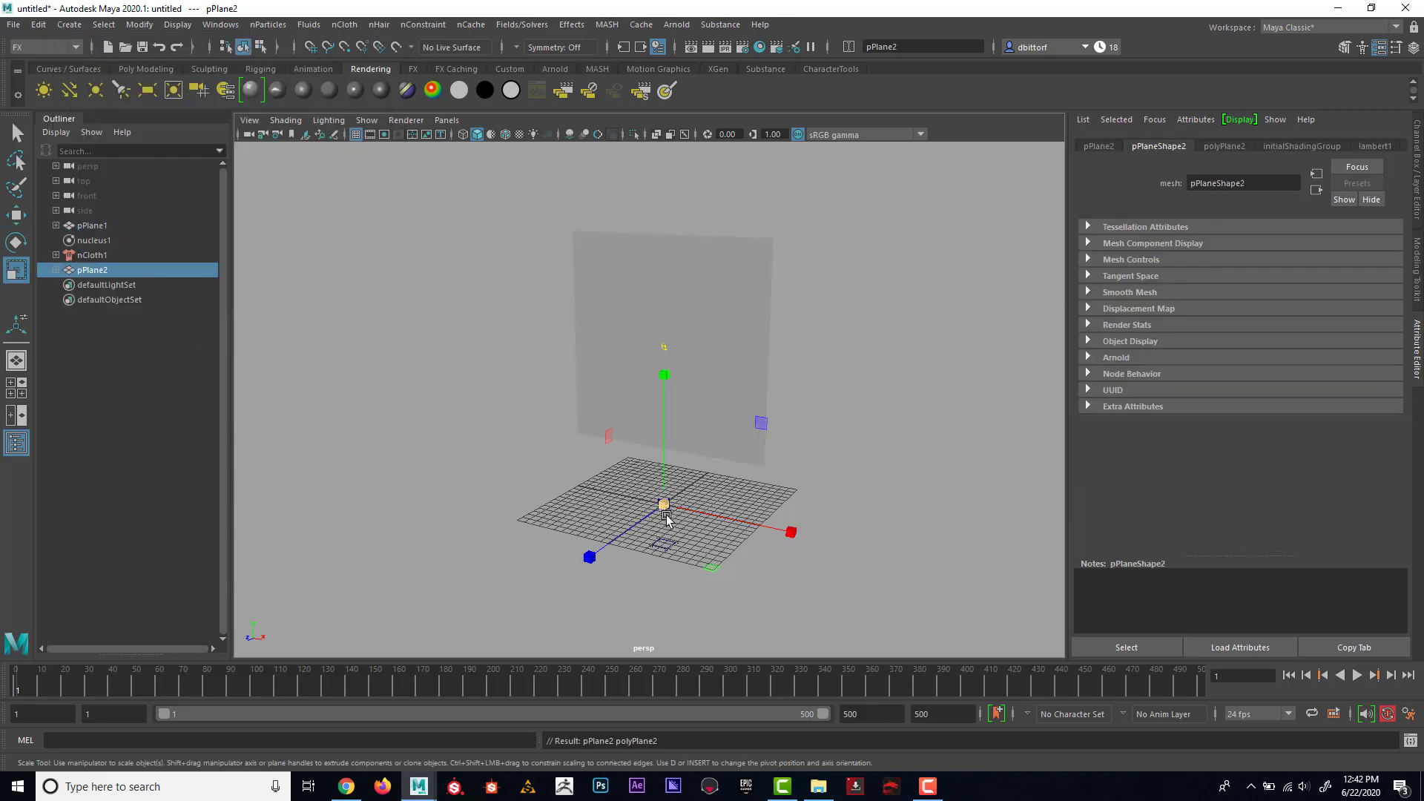
left_click_drag(664, 505, 519, 454)
Step: Move the new plane beside the cloth to about X -33.2, Y 17.3, and enable wireframe on shaded display
key("w")
left_click_drag(452, 359, 475, 163)
left_click(505, 135)
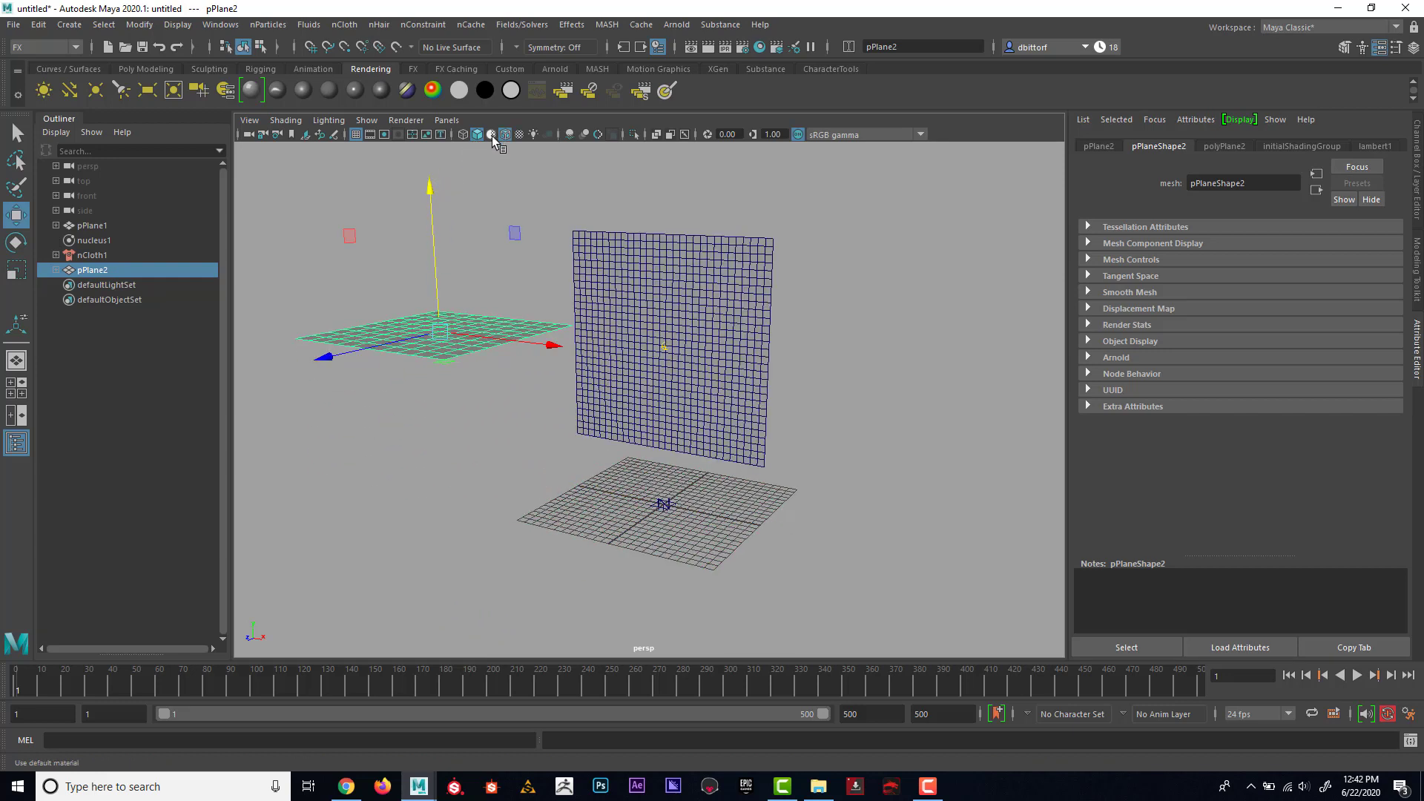
Step: Stand the new plane upright by setting its Rotate X to 90
key("e")
left_click_drag(375, 213, 375, 410)
left_click(1416, 144)
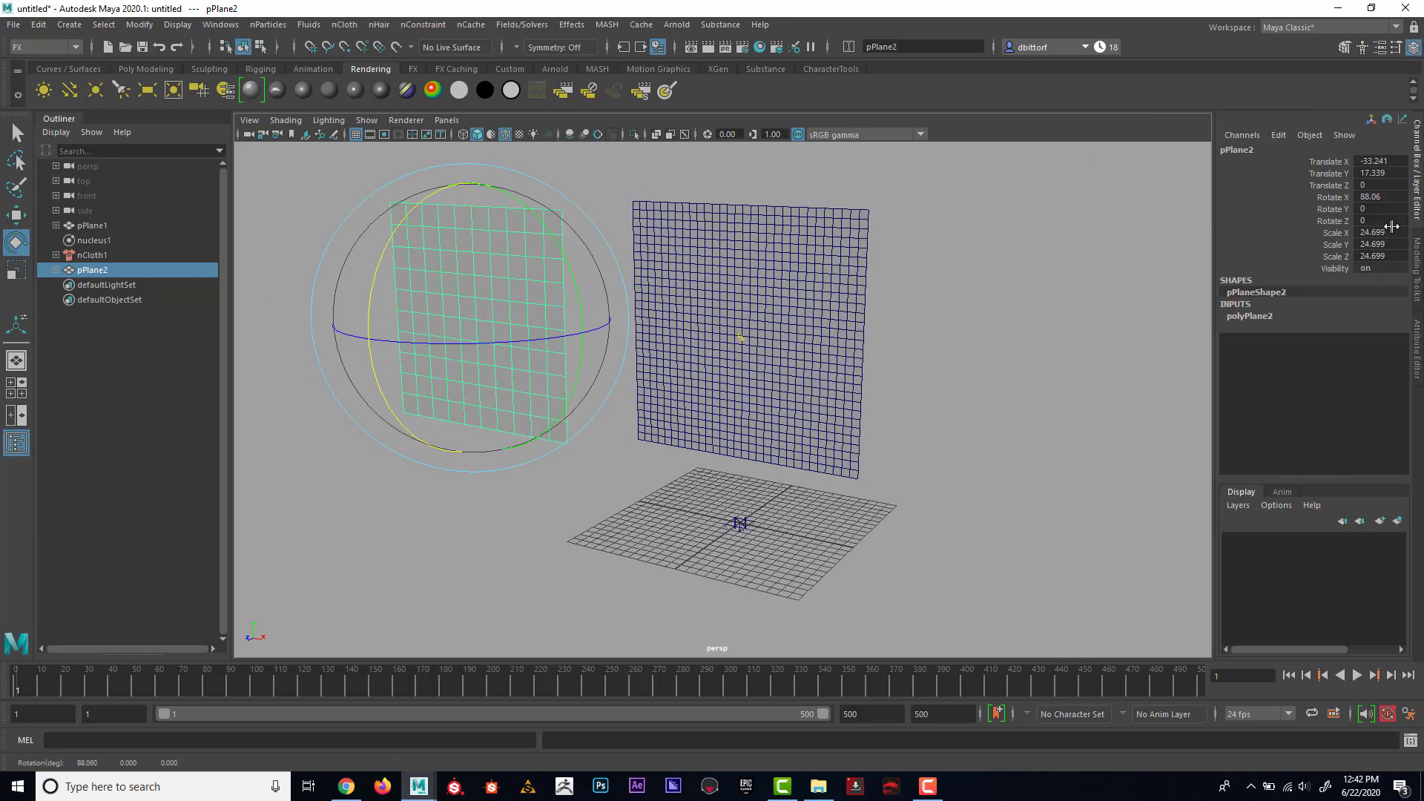
double_click(1382, 198)
type("90")
key("Return")
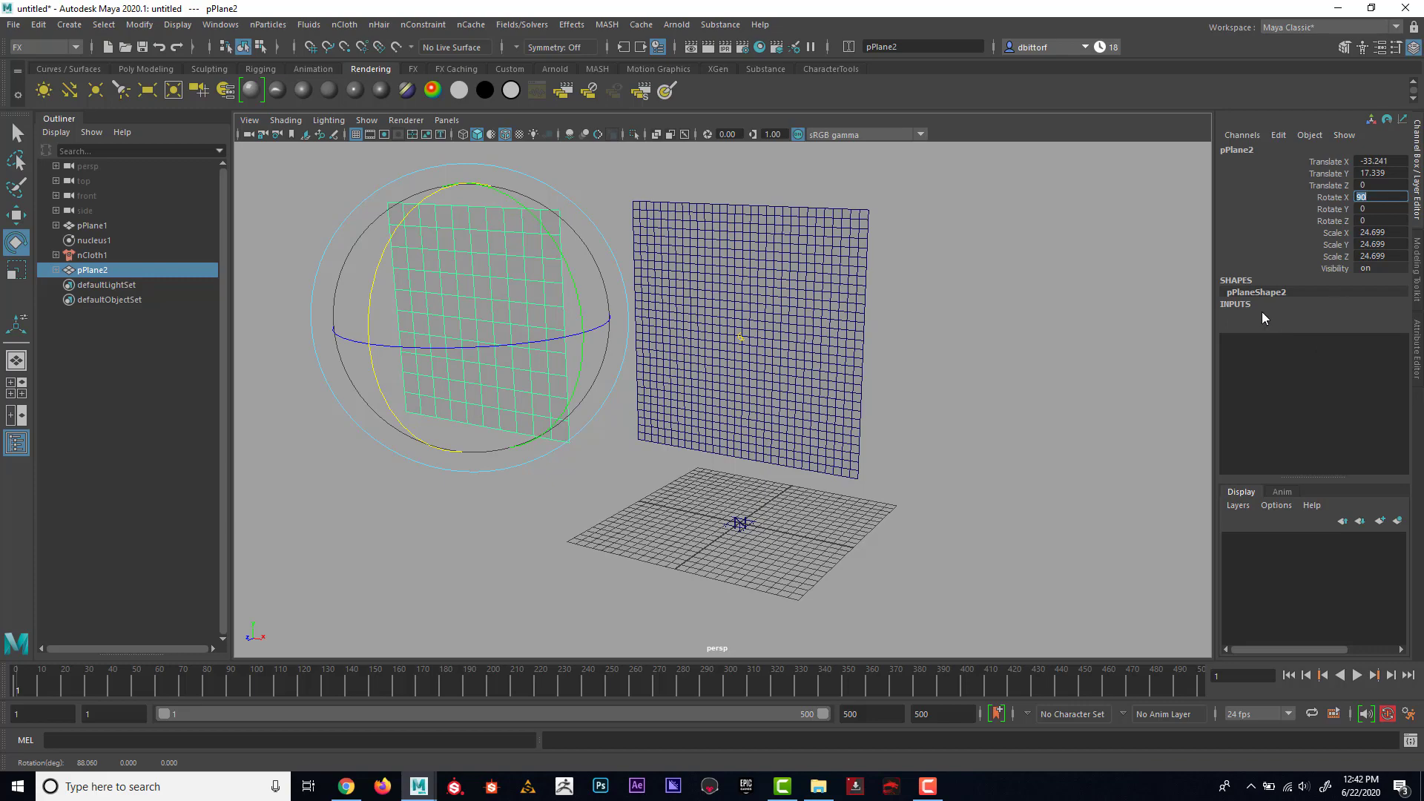
Step: Set the new plane's width and height subdivisions to 30 and raise it to about Y 18.7
left_click(1261, 316)
left_click_drag(1369, 351, 1370, 363)
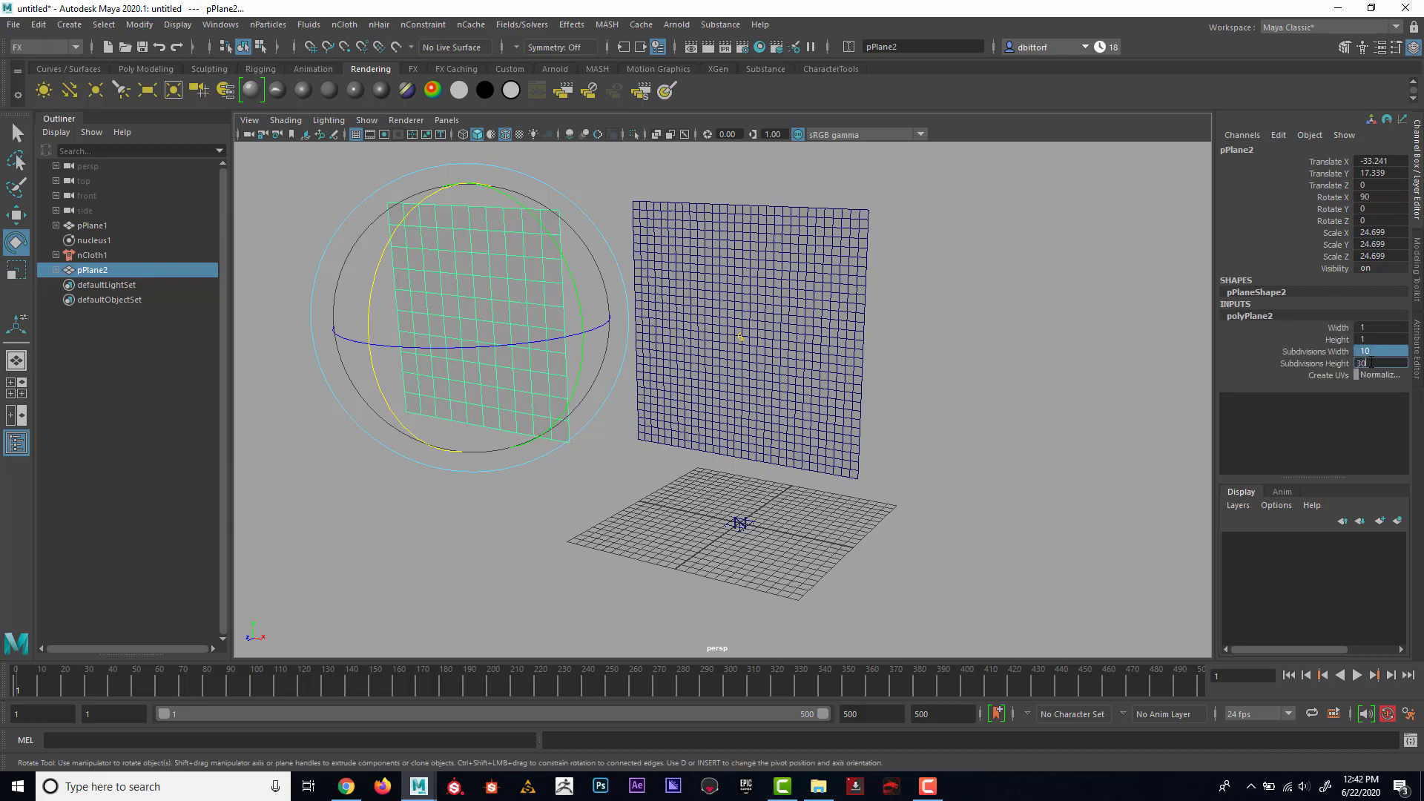
key("Return")
left_click_drag(693, 282, 742, 260, "alt")
key("w")
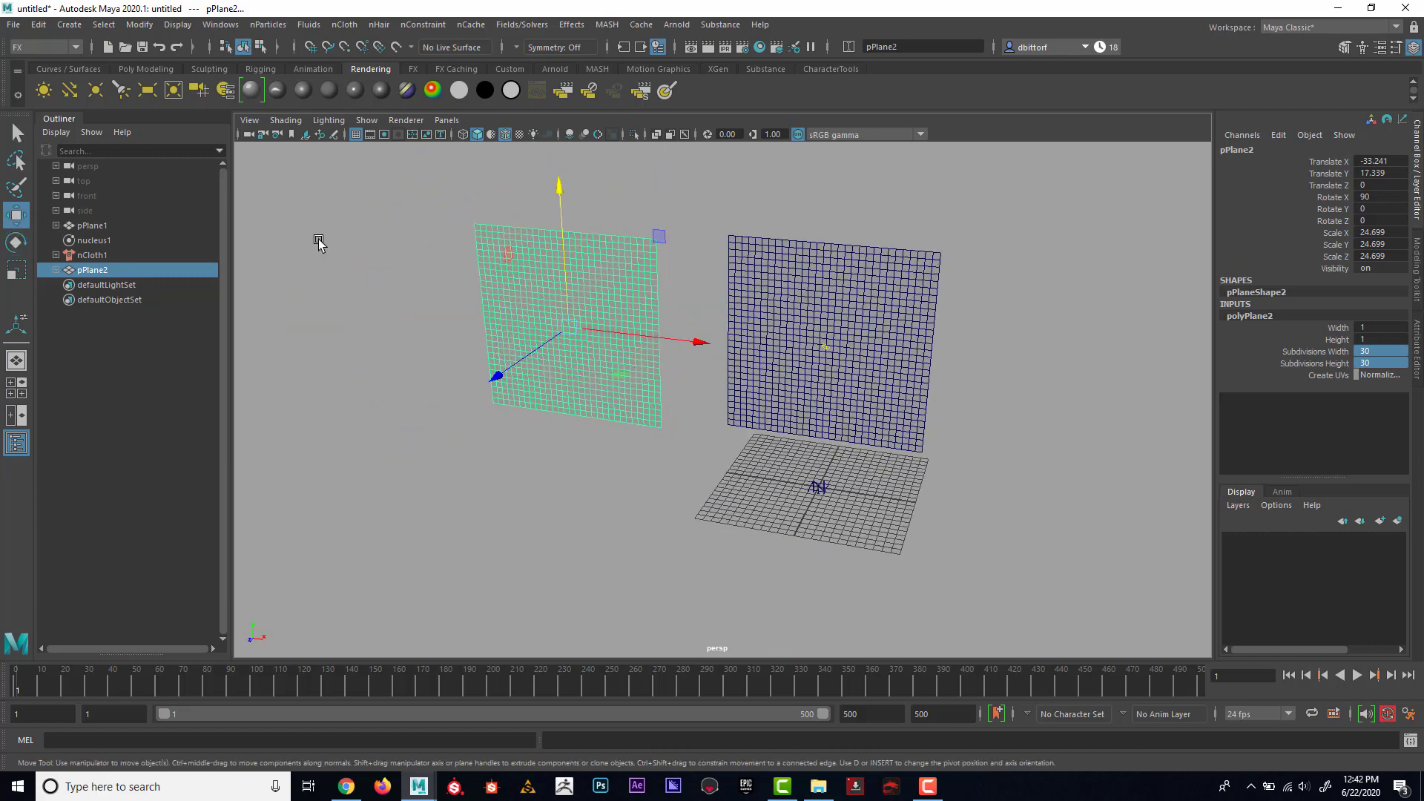
left_click_drag(556, 207, 559, 181)
left_click_drag(695, 257, 720, 276, "alt")
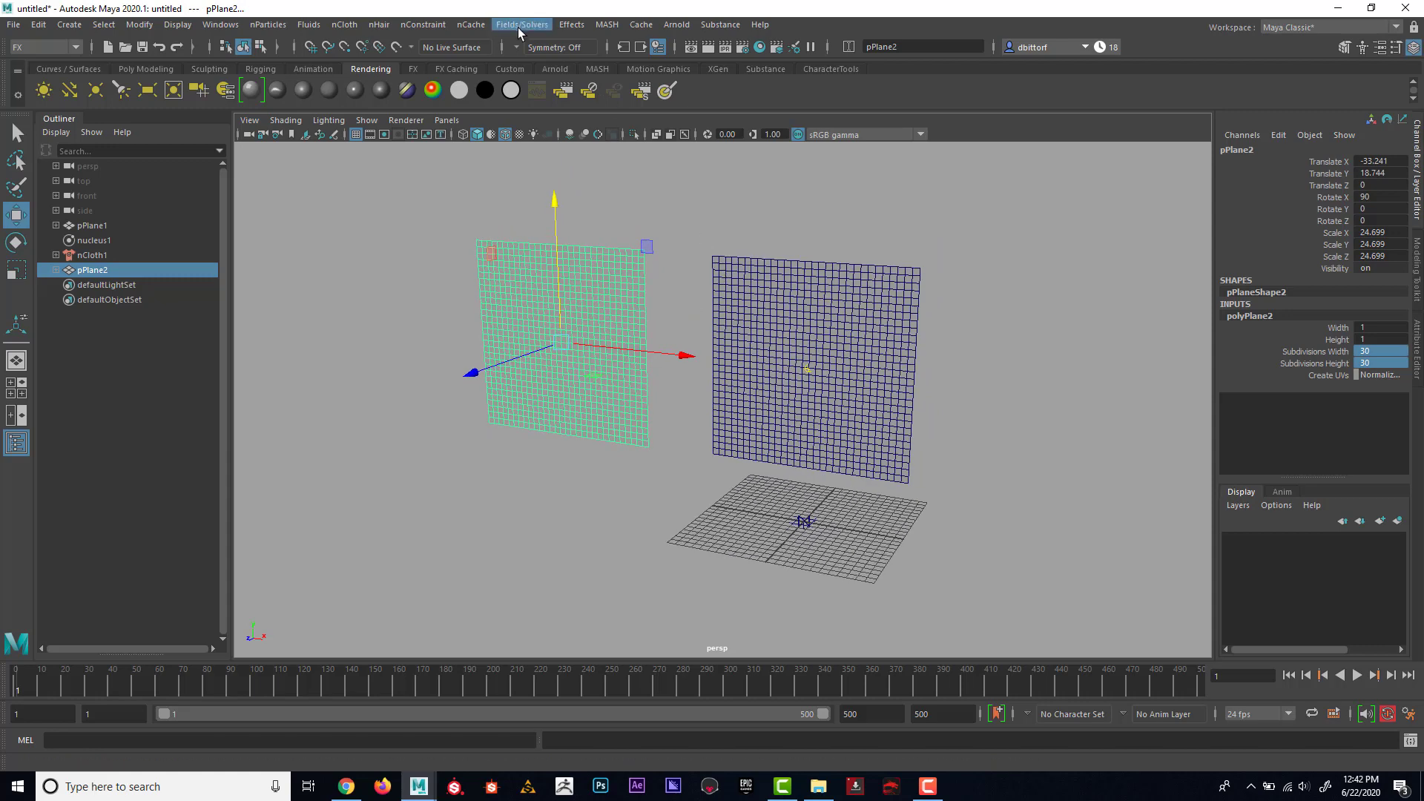
Step: Convert the second plane into an nCloth object
left_click(344, 24)
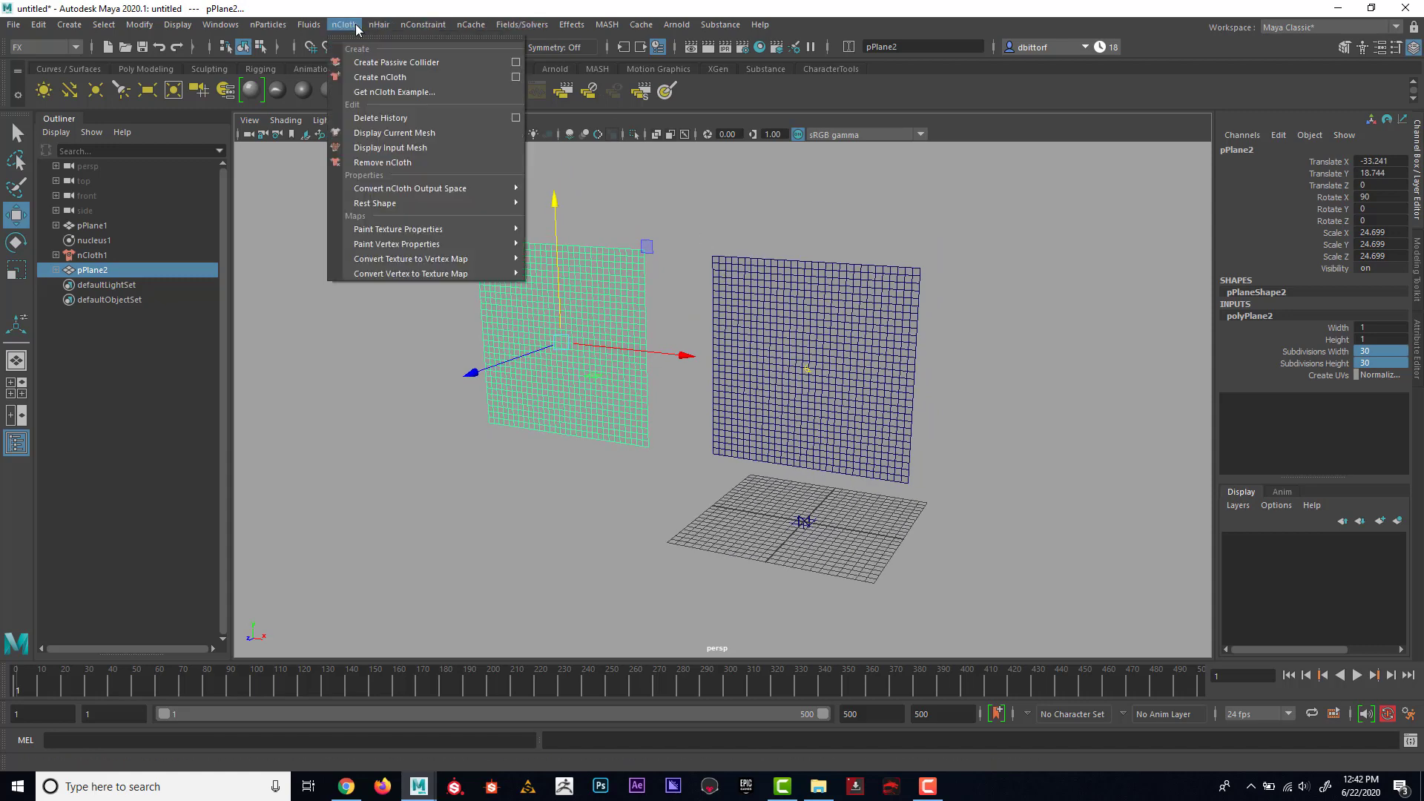
left_click(381, 78)
left_click_drag(721, 236, 727, 232, "alt")
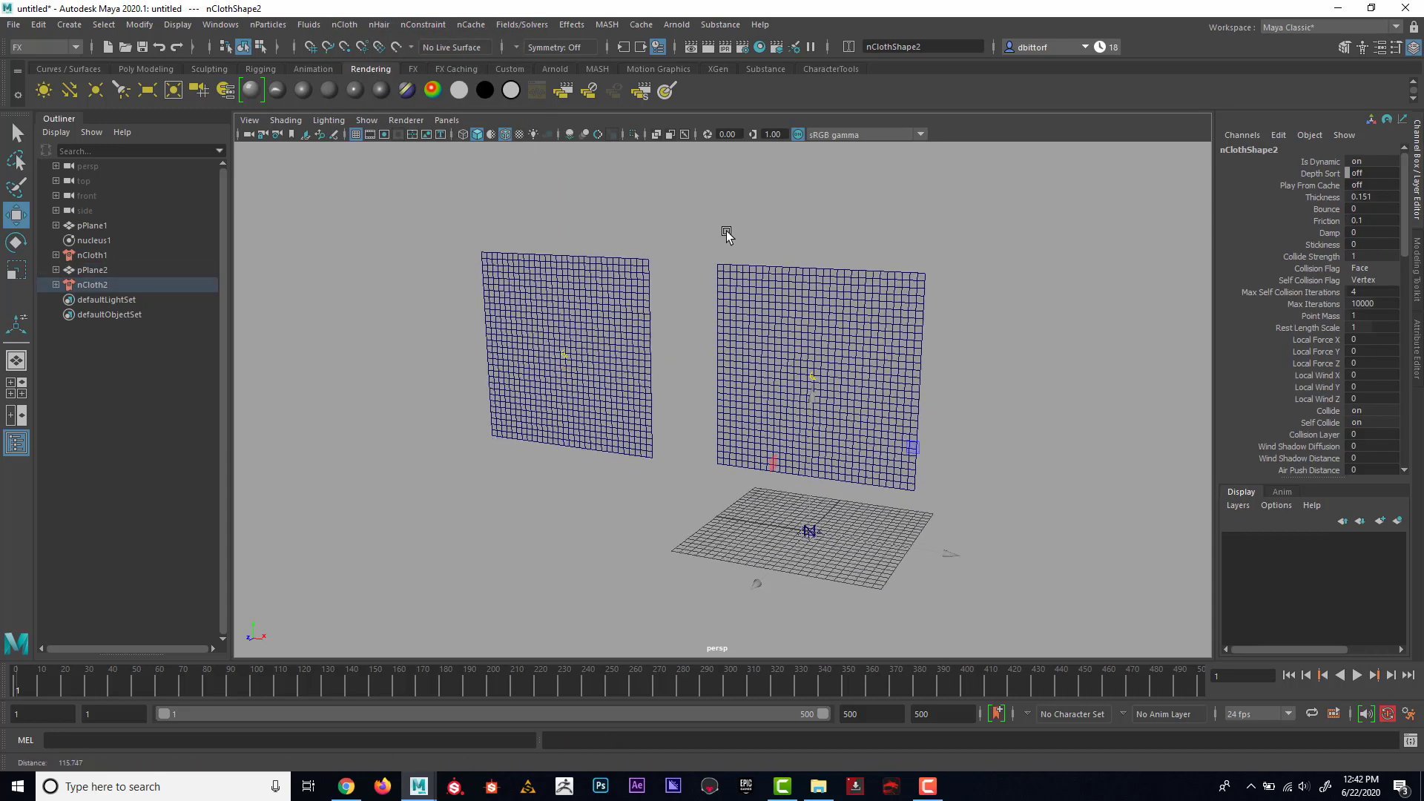
right_click_drag(726, 232, 773, 252, "alt")
Step: Test-play both cloth planes falling onto the ground, stop the simulation and rewind to the first frame
left_click(1355, 674)
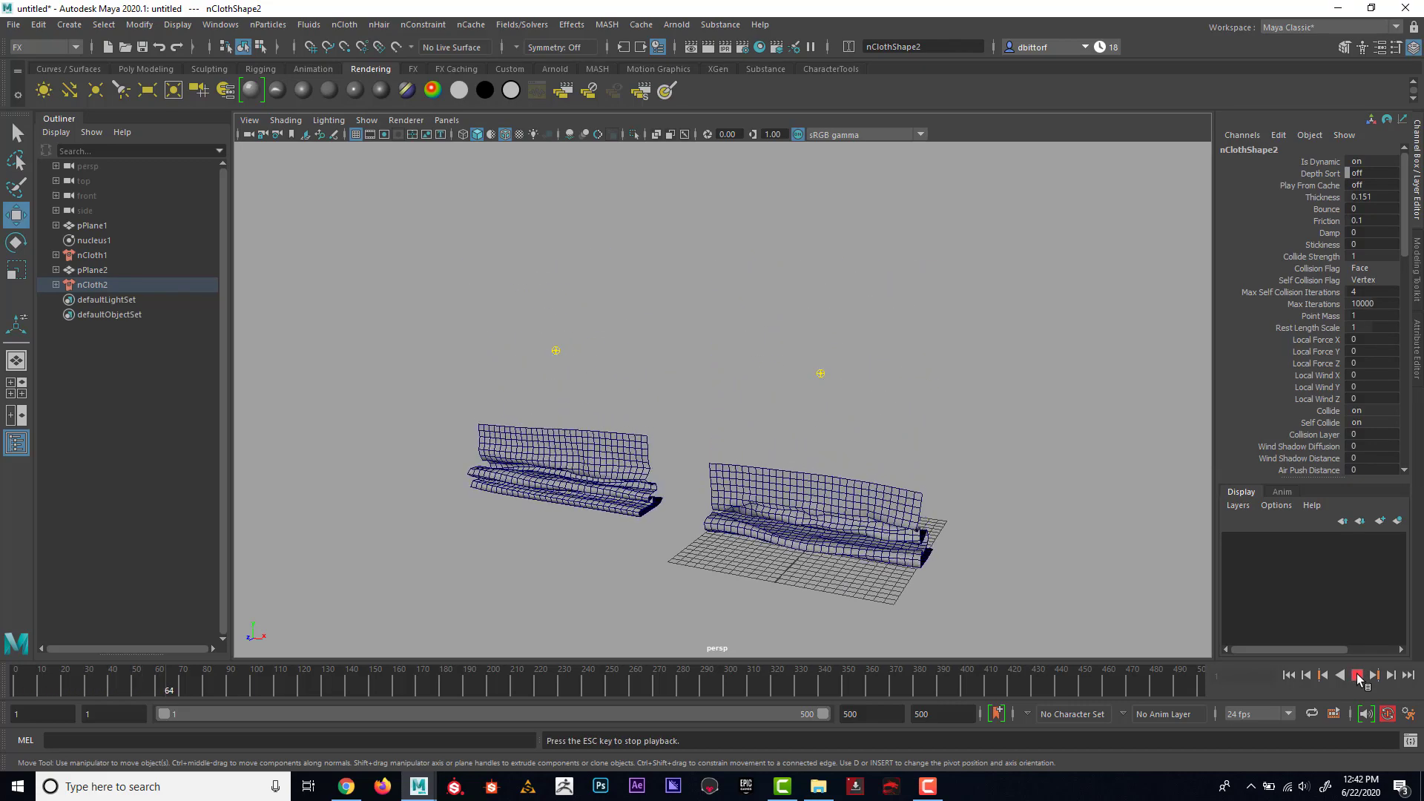
left_click(1356, 674)
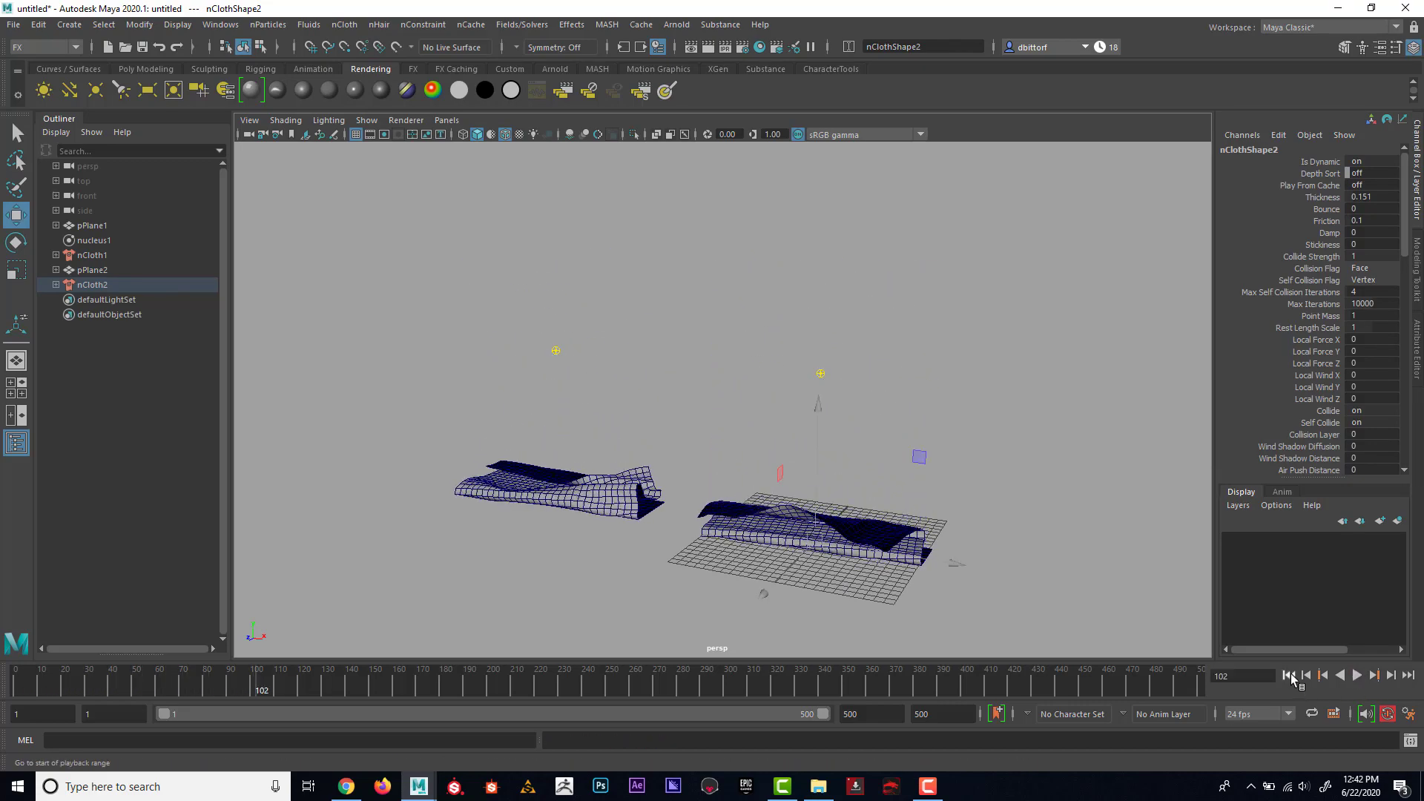
left_click(1288, 675)
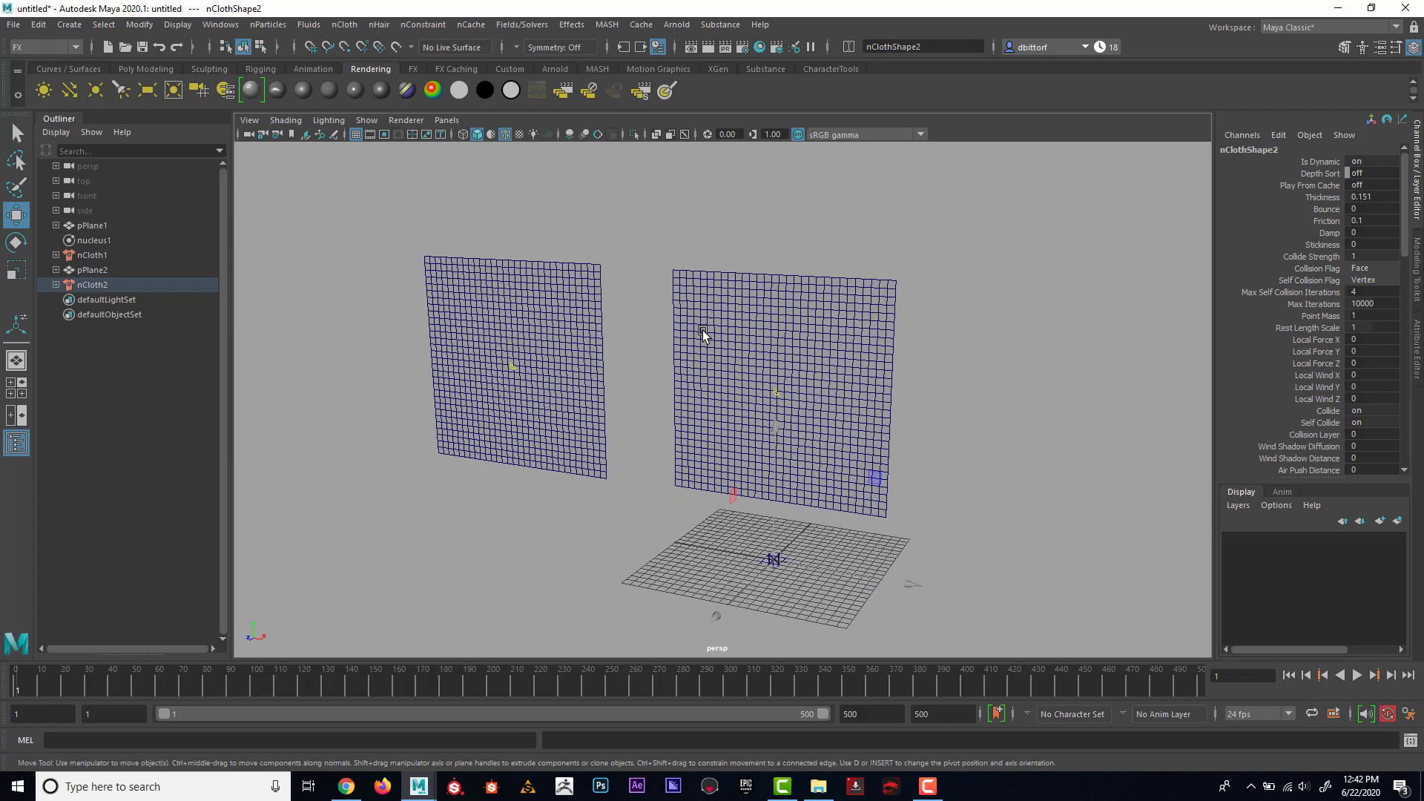
Step: Select the second cloth plane and show the Ground Plane settings of its nucleus1 solver in the Attribute Editor
left_click(541, 295)
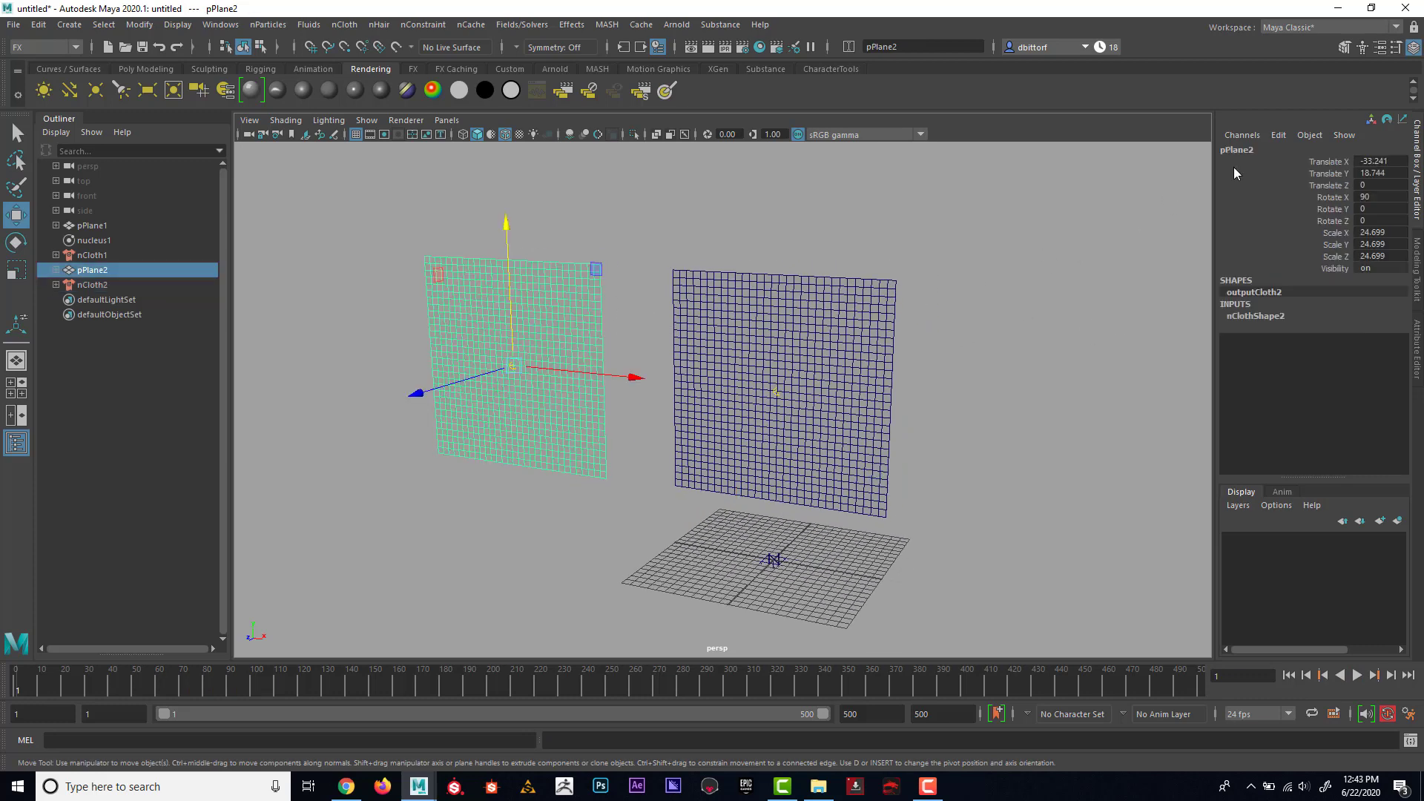
left_click(1418, 145)
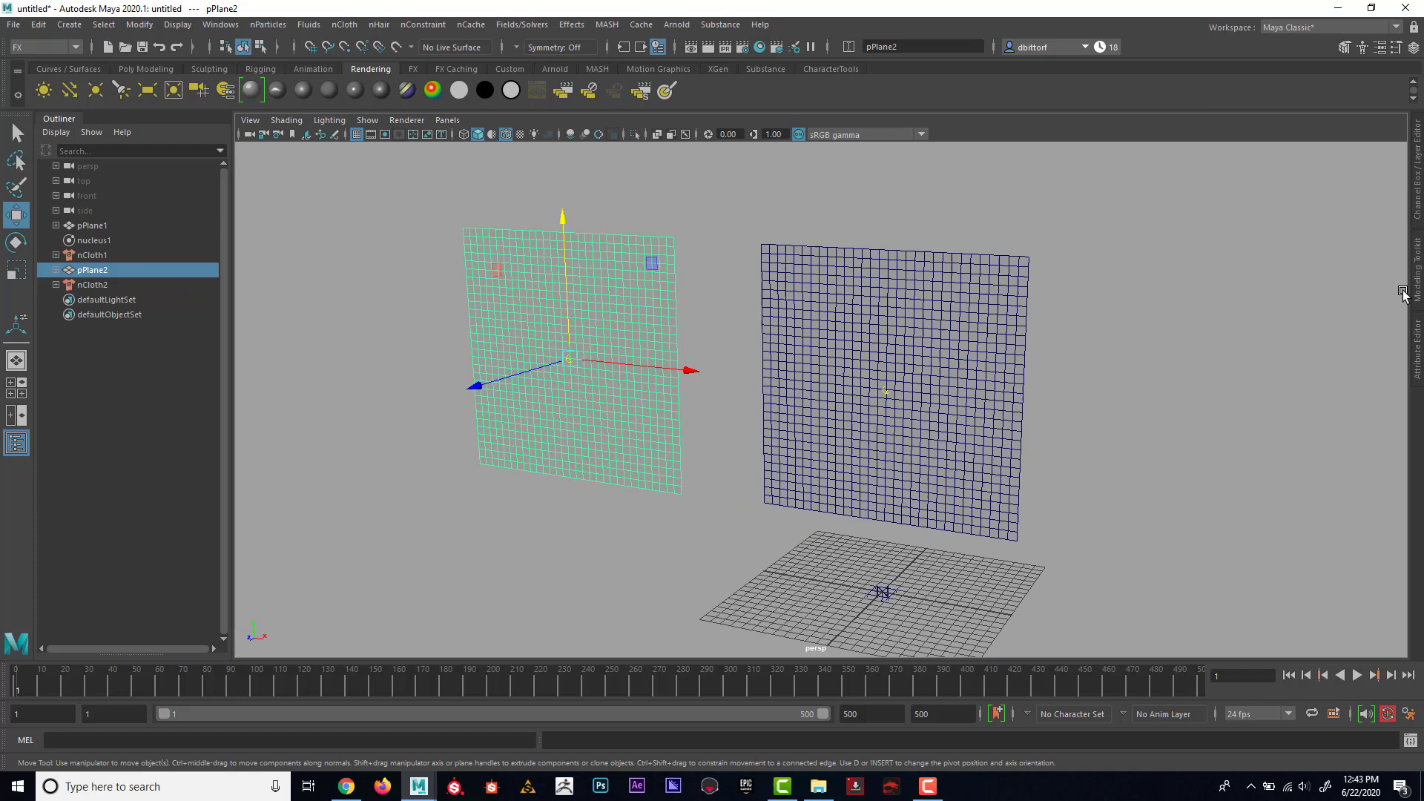
left_click(1417, 345)
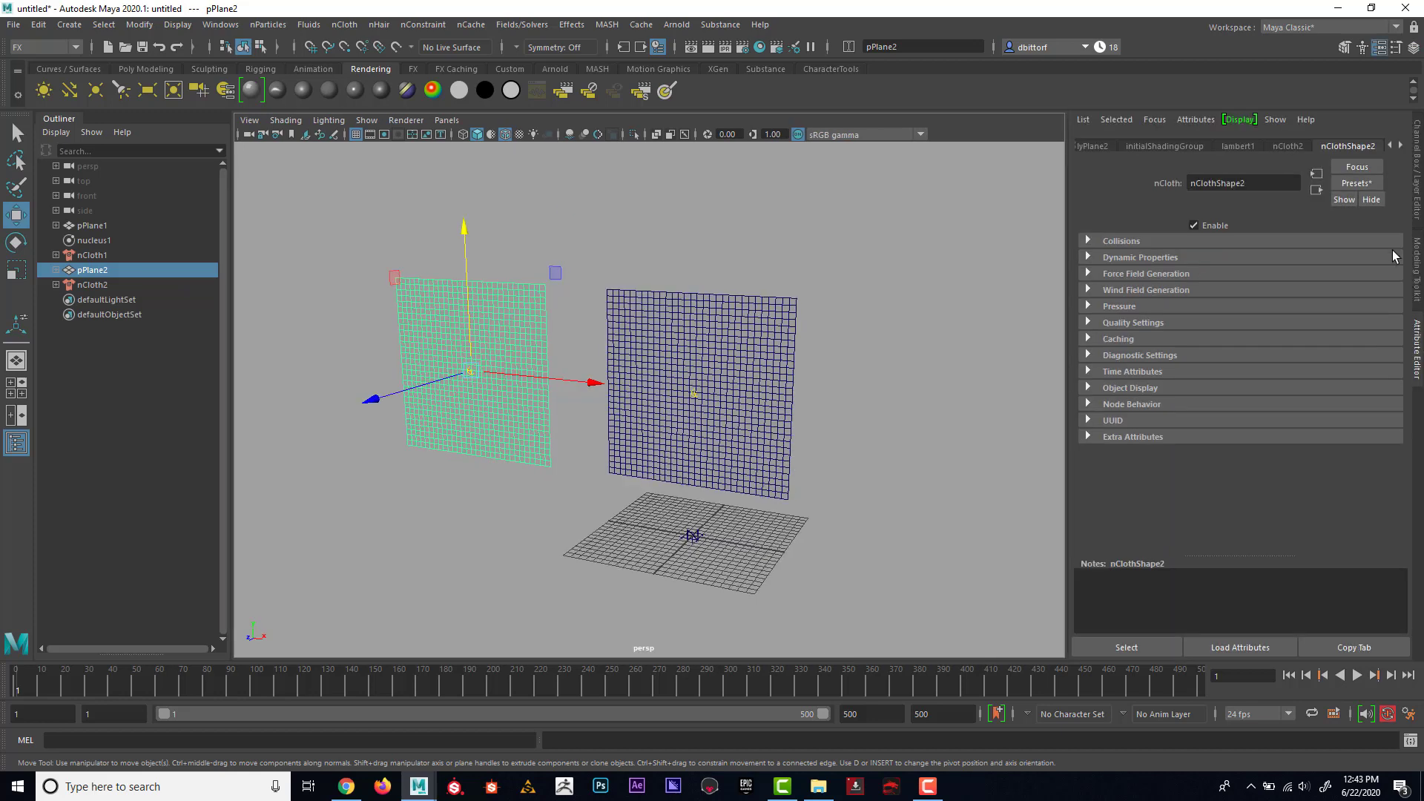
left_click(1402, 146)
left_click(1363, 148)
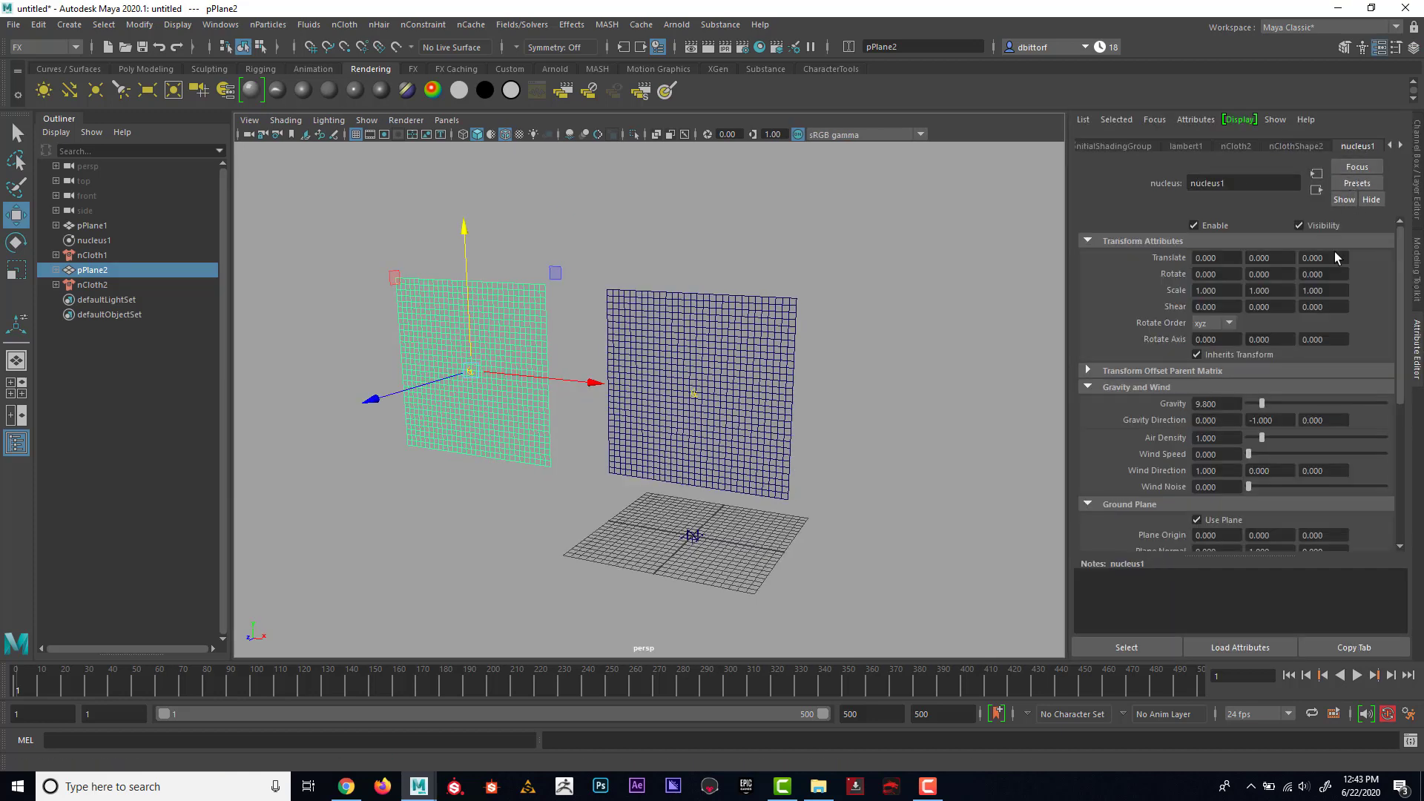
scroll(1242, 442, "down", 2)
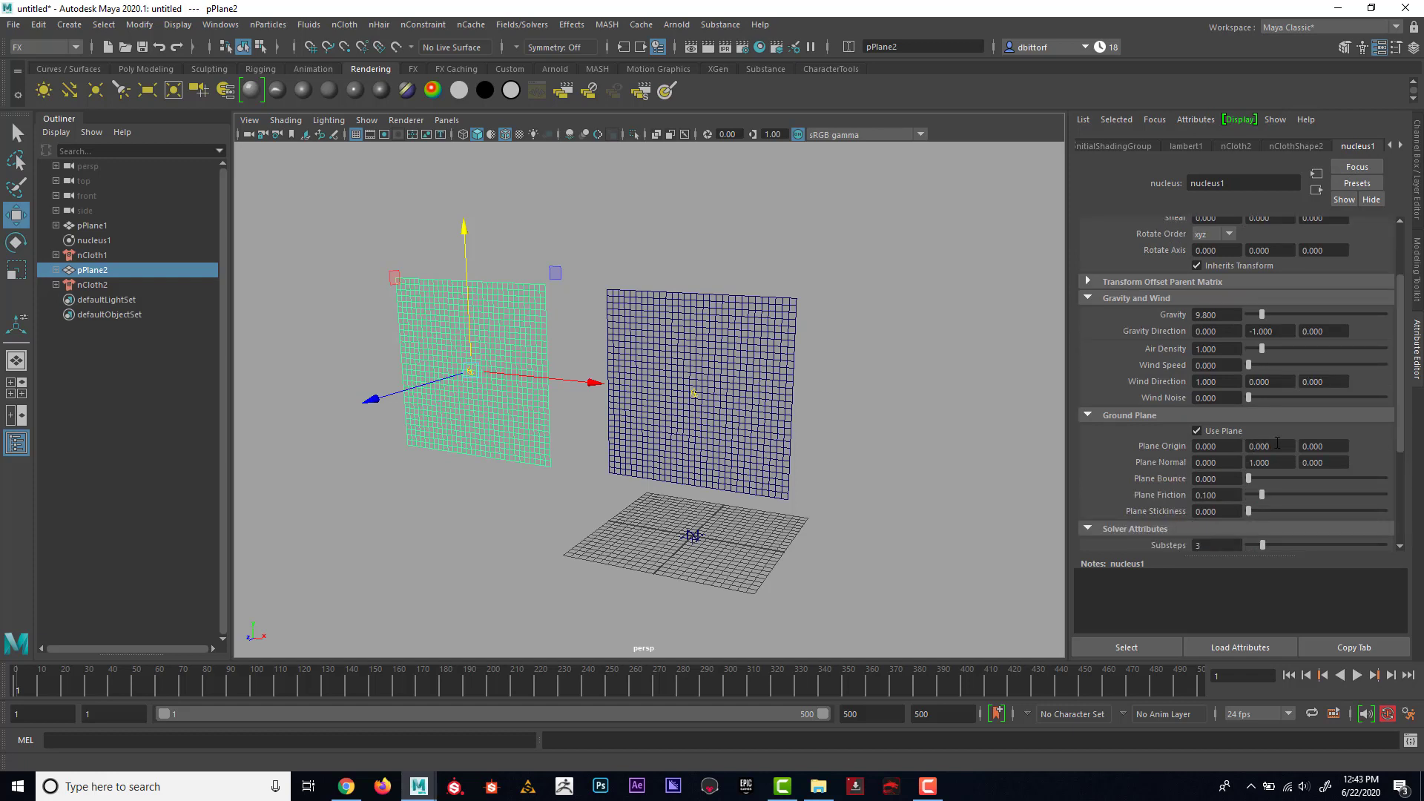
Step: Set the solver's Plane Origin Y to -5, play both cloths falling and stop to examine where they land relative to the grid
left_click(1279, 446)
type("-5")
key("Return")
middle_click_drag(814, 243, 836, 197, "alt")
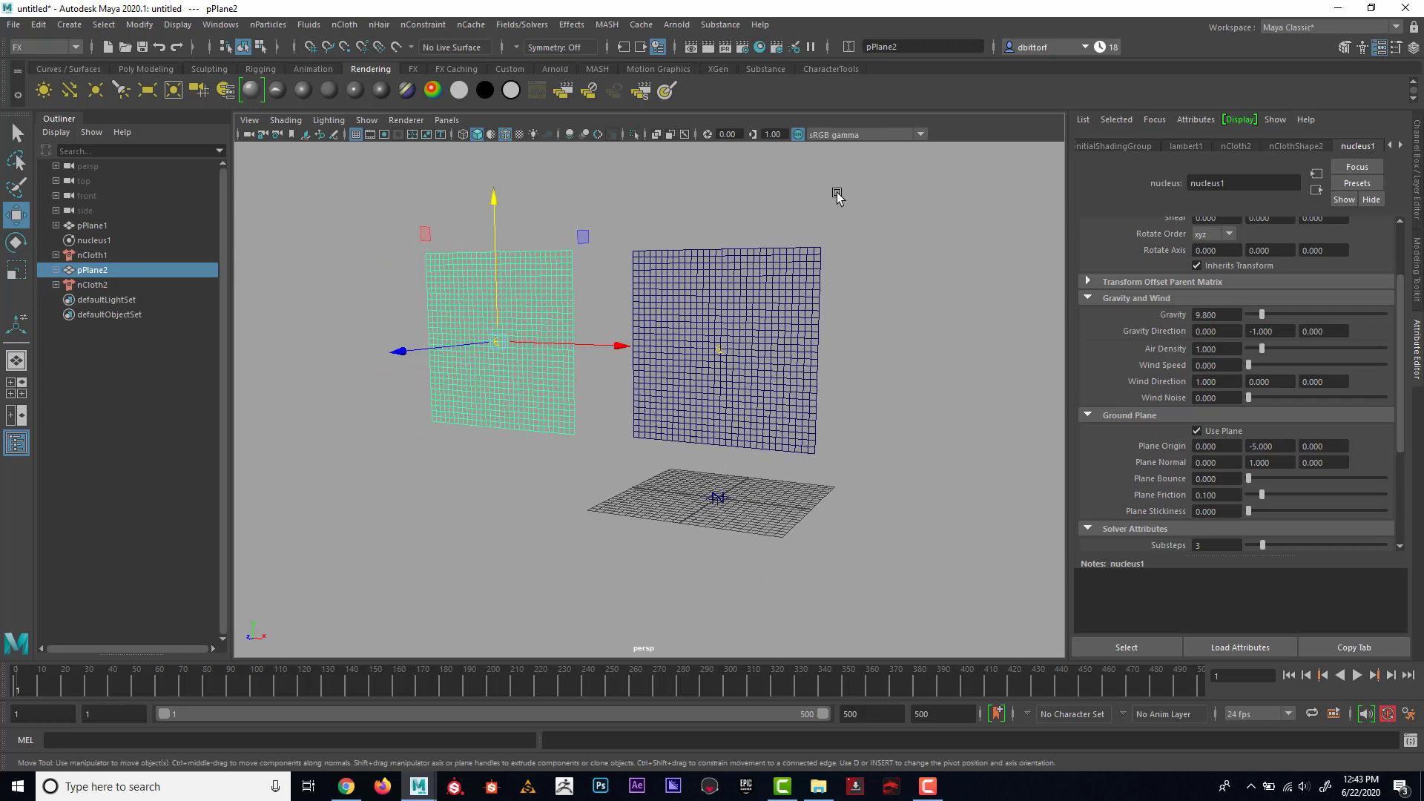
left_click(1357, 676)
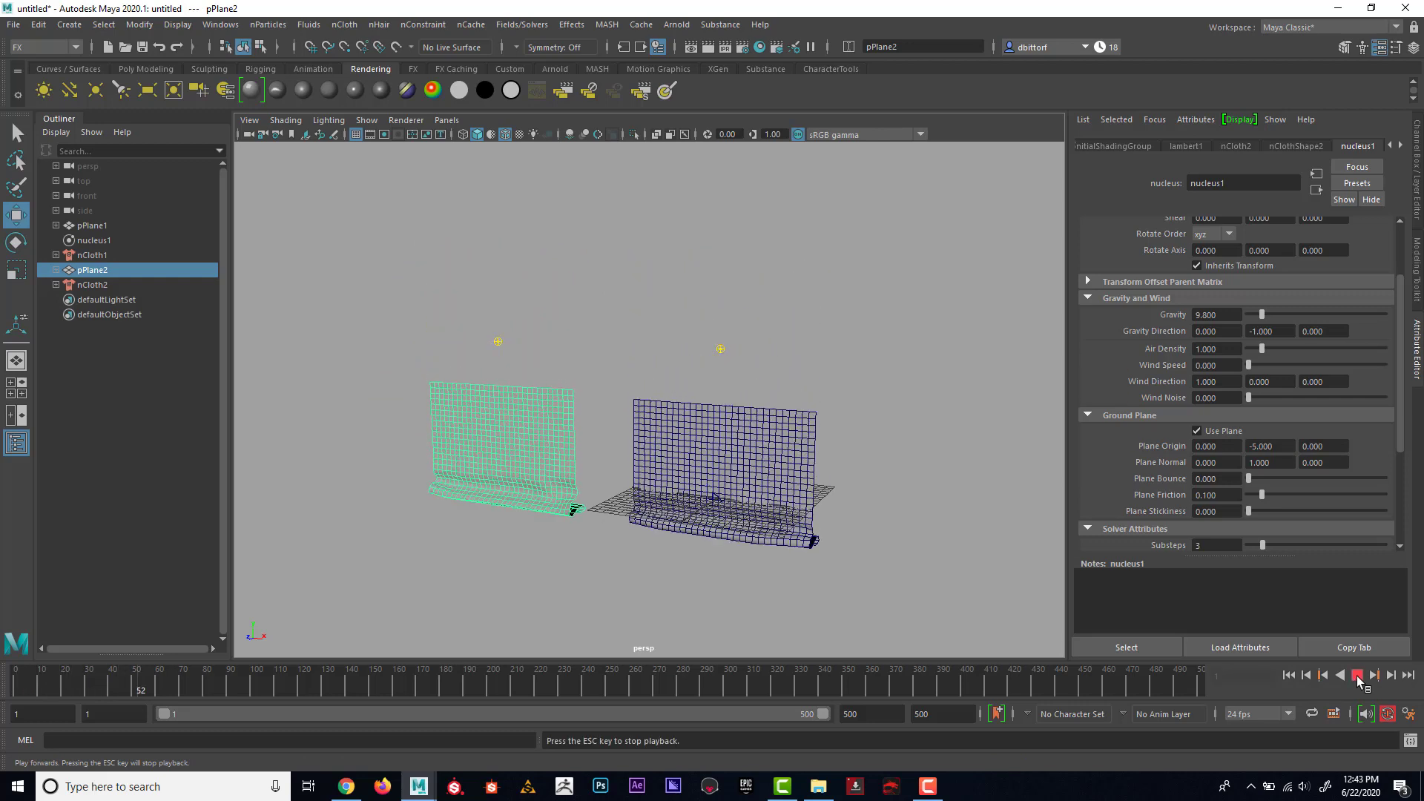
key("Escape")
left_click_drag(714, 498, 755, 478, "alt")
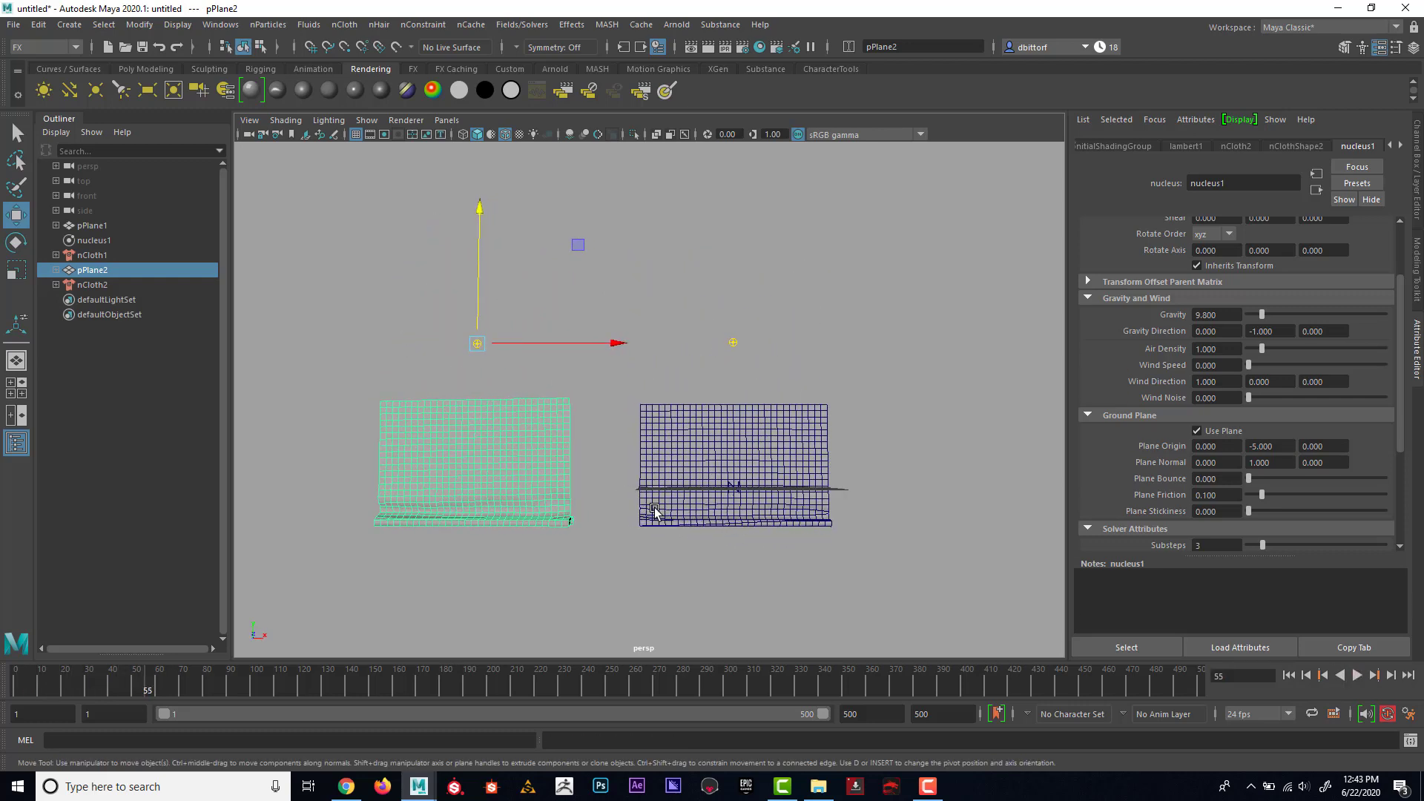
mouse_move(671, 518)
left_mouse_down("alt")
mouse_move(612, 517)
mouse_move(656, 537)
left_mouse_up("alt")
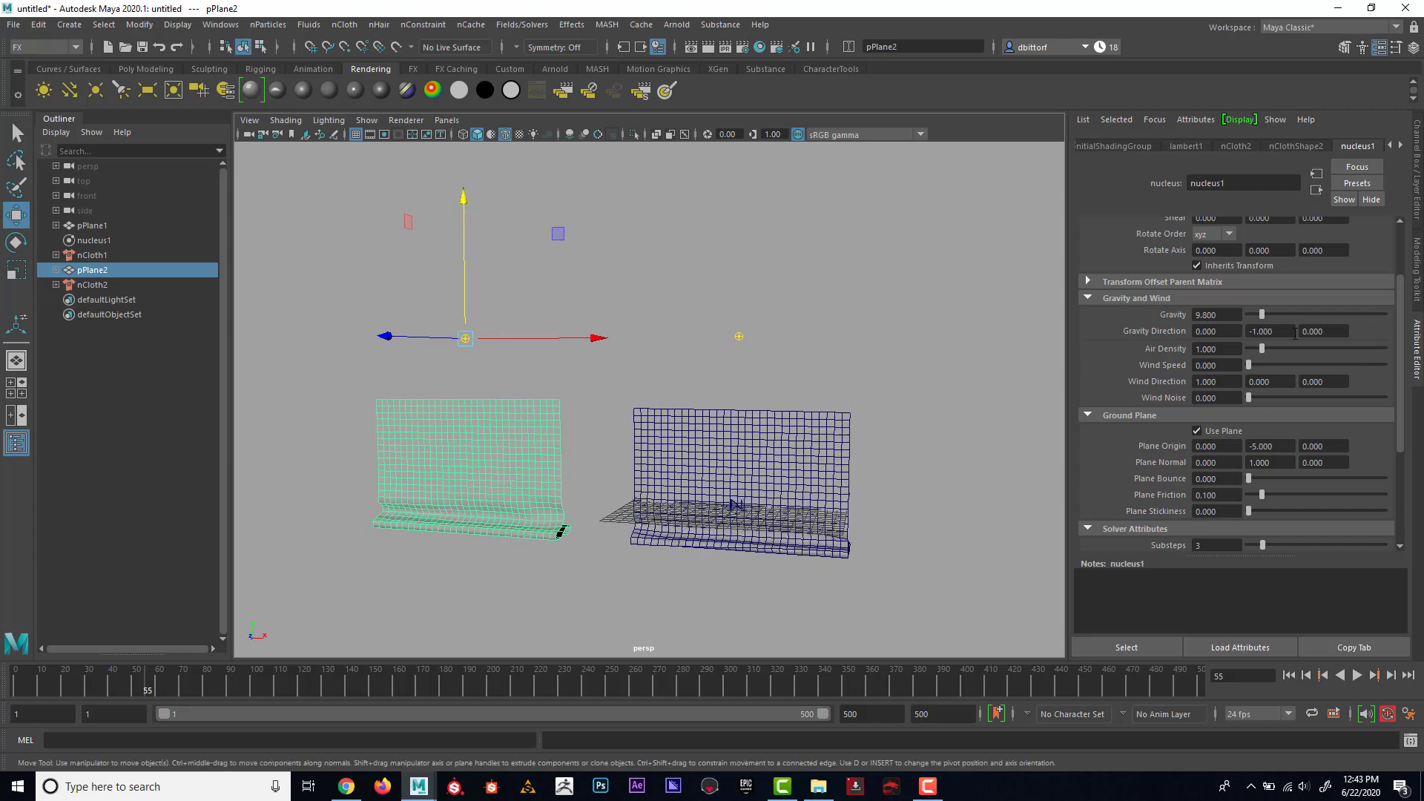
Step: Rewind to the first frame and reset the nucleus solver's Plane Origin Y to 0
left_click(1293, 446)
left_click(1289, 675)
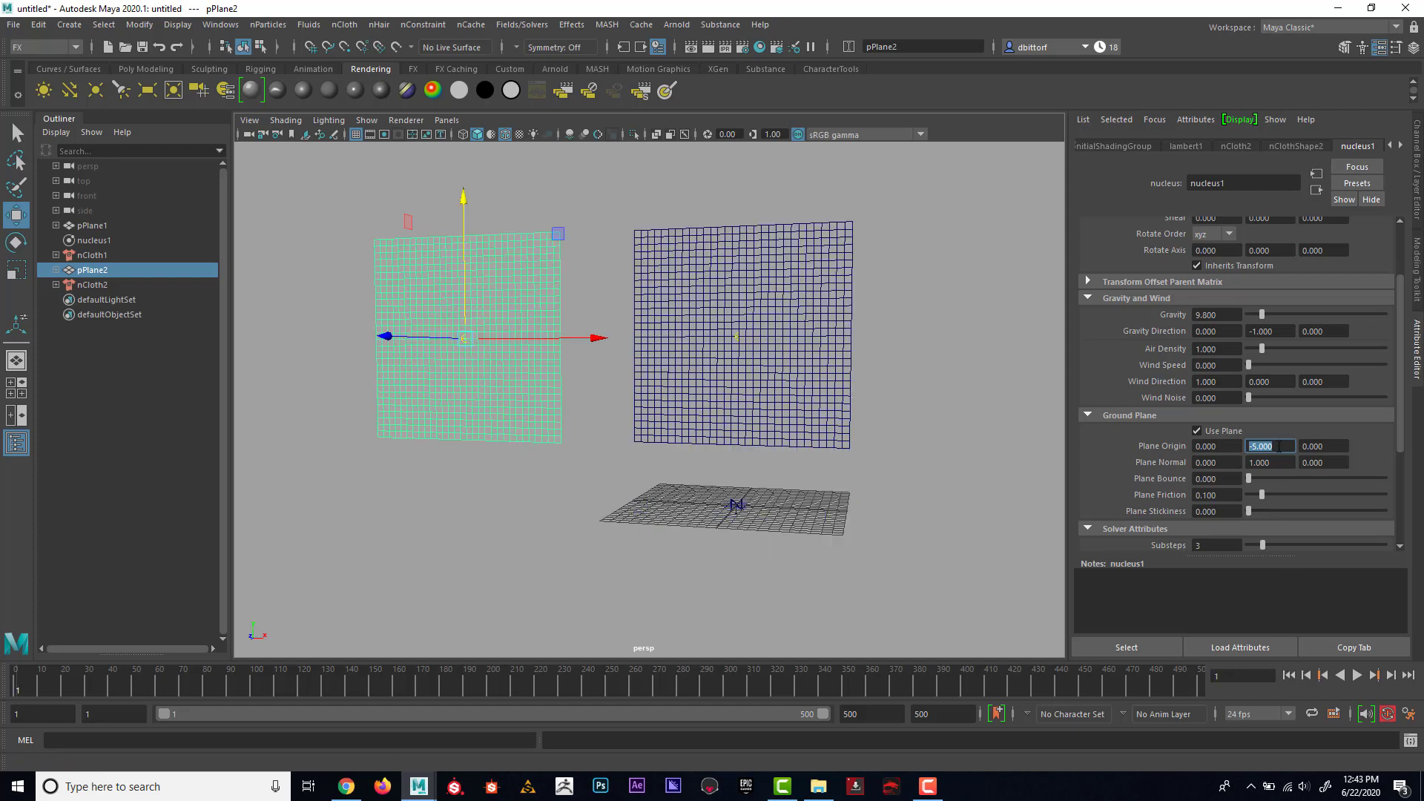
type("0")
key("Return")
left_click_drag(954, 413, 833, 423, "alt")
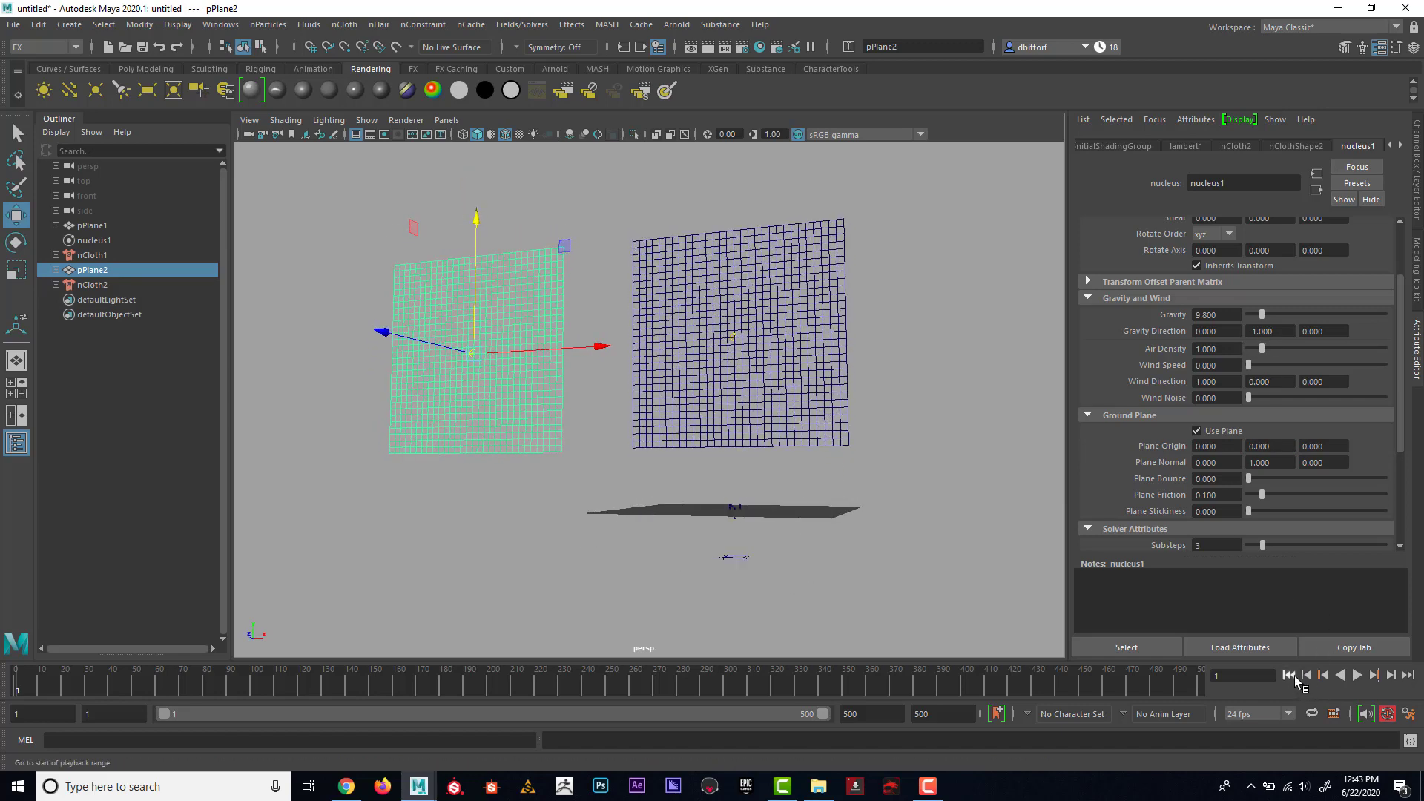
Step: Play both cloth planes falling with the ground plane back at the origin, stop the simulation and rewind to the first frame
left_click(1278, 670)
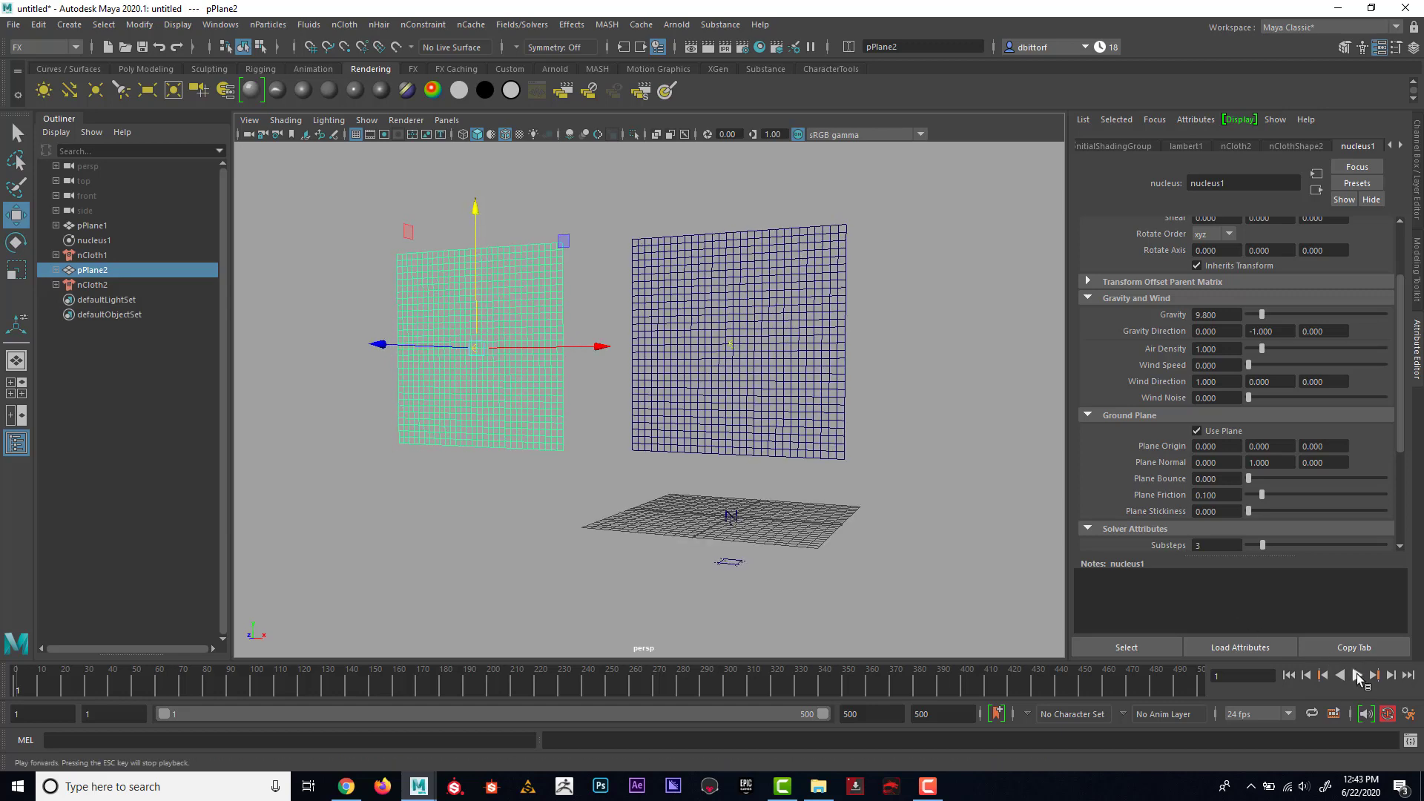
left_click(1358, 675)
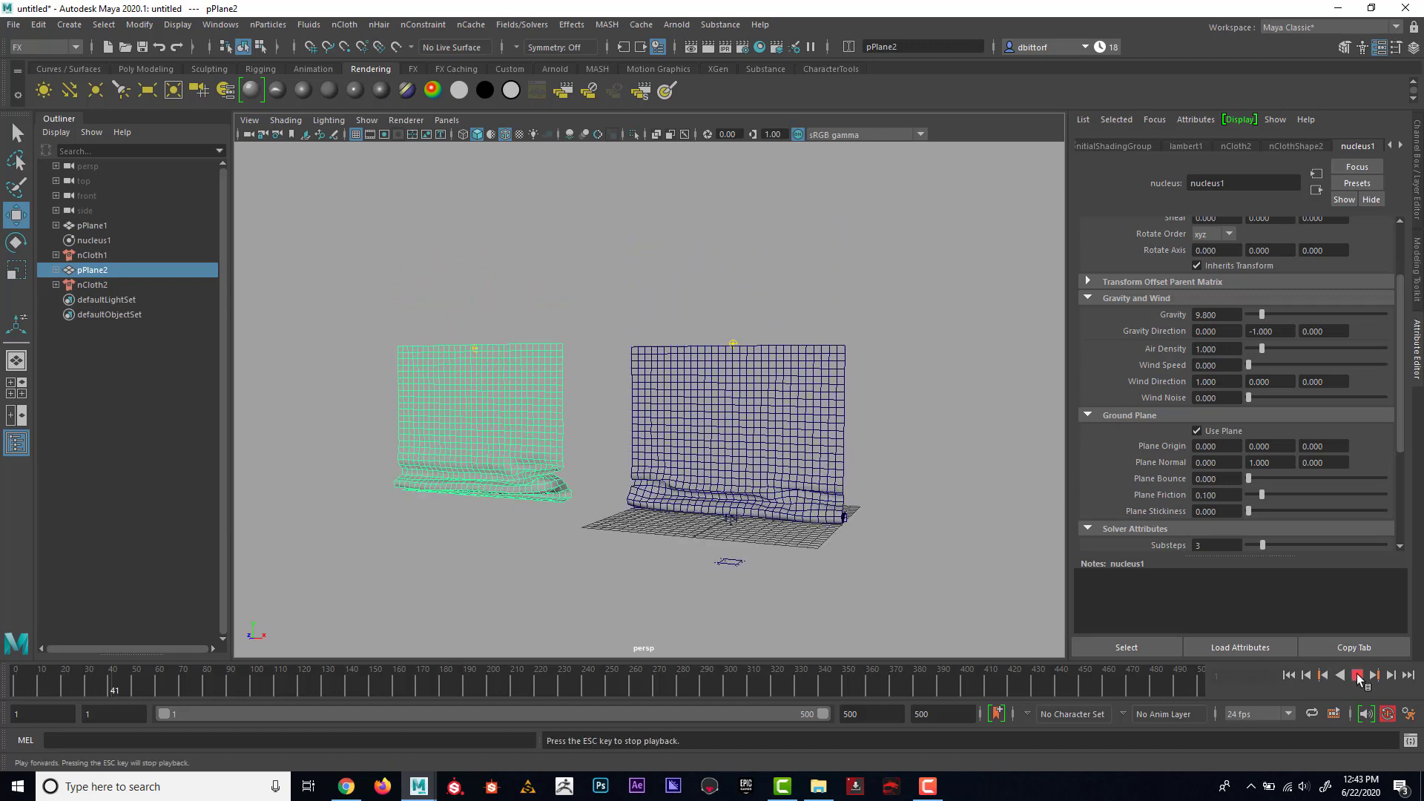
left_click(1358, 675)
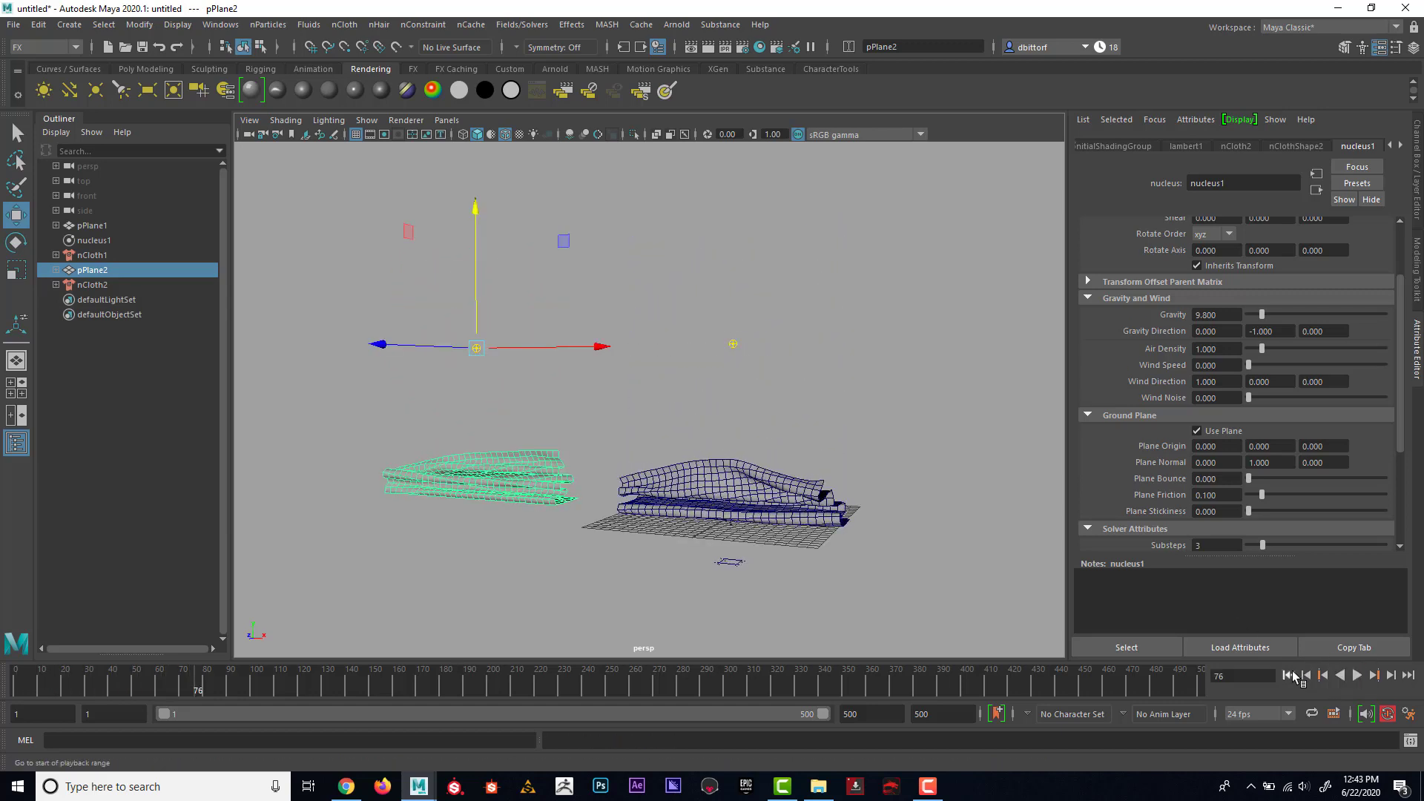
left_click(1288, 675)
Step: Delete the second cloth plane from the scene
left_click_drag(862, 380, 846, 400, "alt")
left_click_drag(839, 317, 835, 327, "alt")
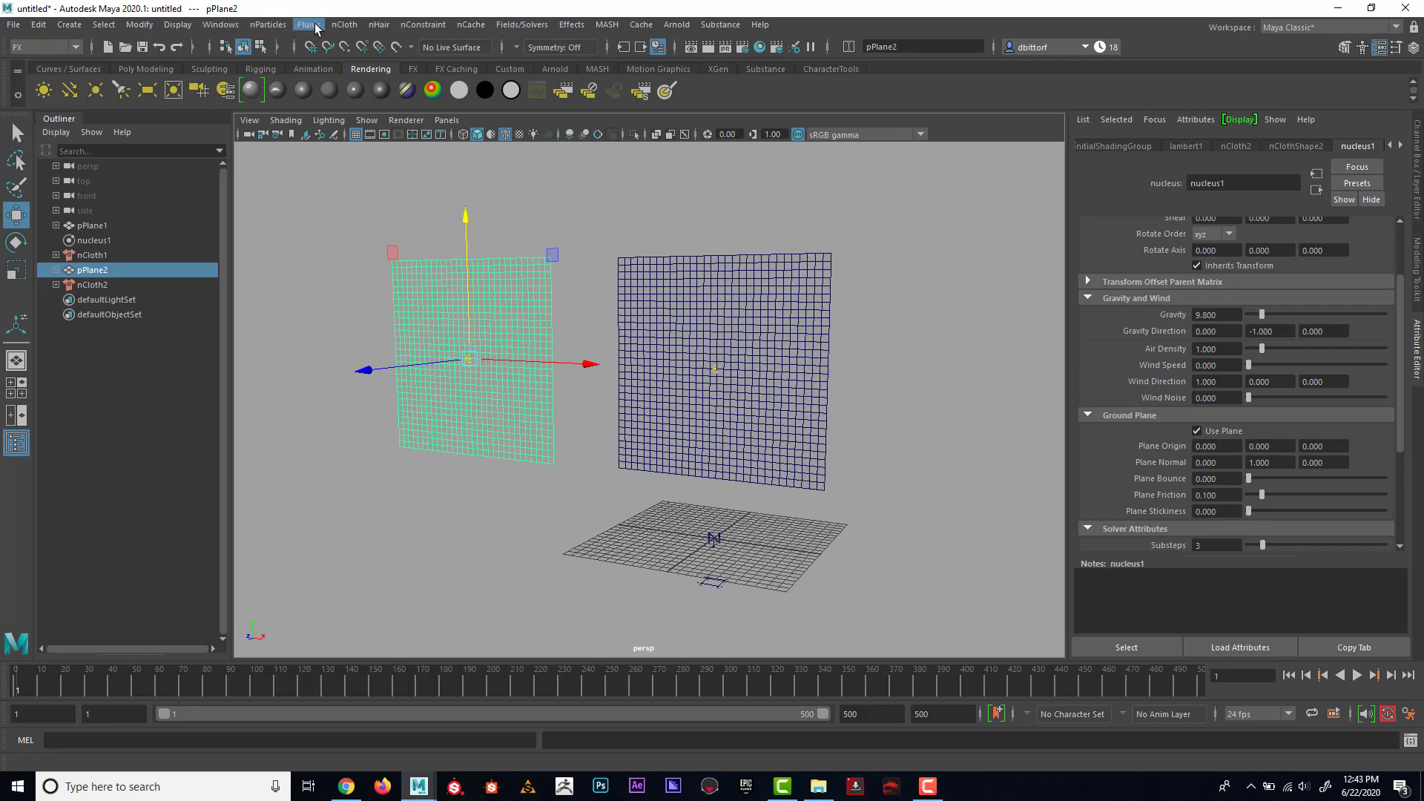
left_click_drag(742, 326, 693, 321, "alt")
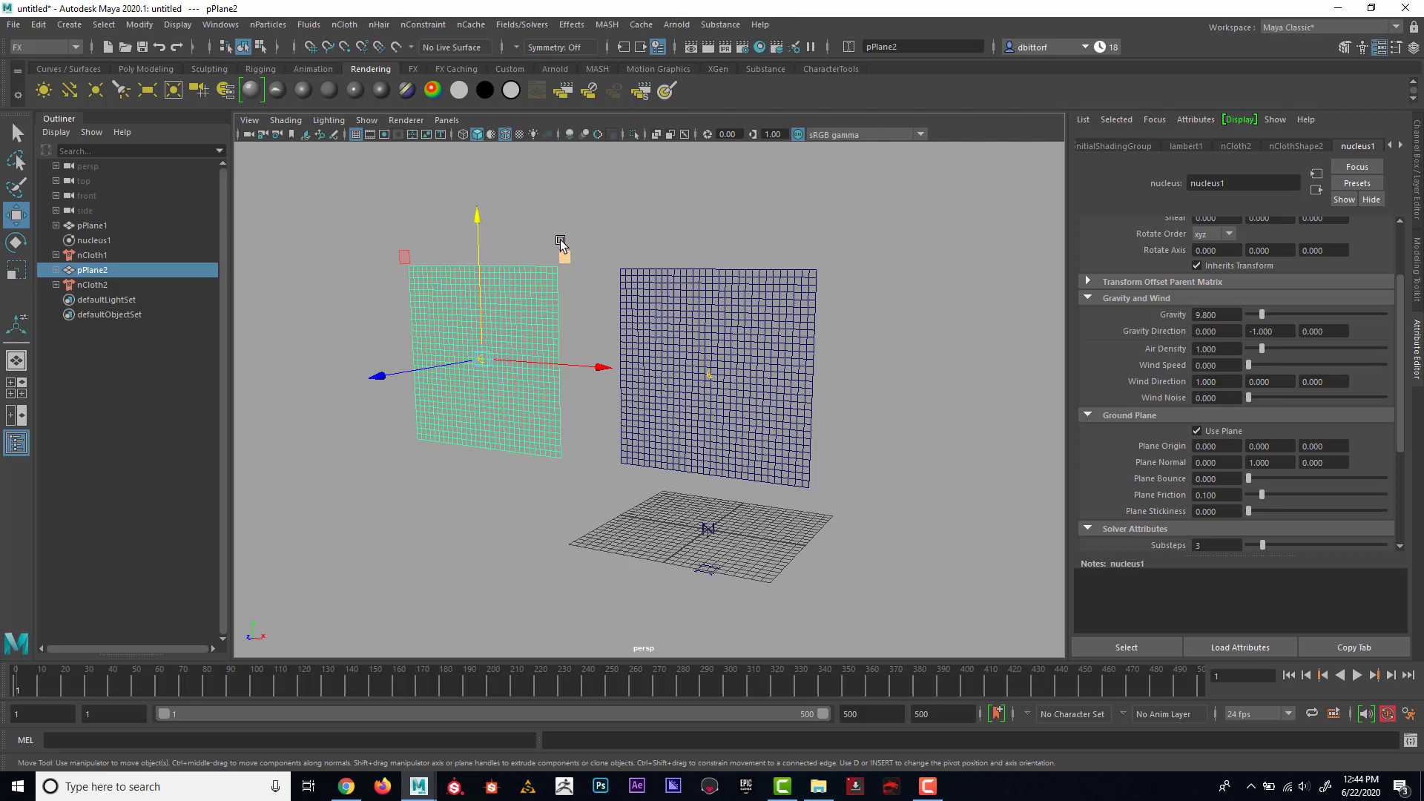
key("Delete")
mouse_move(617, 276)
right_mouse_down("alt")
mouse_move(680, 284)
mouse_move(626, 267)
right_mouse_up("alt")
Step: Select the remaining cloth plane and show the Gravity and Wind settings of its nucleus1 solver in the Attribute Editor
left_click(649, 276)
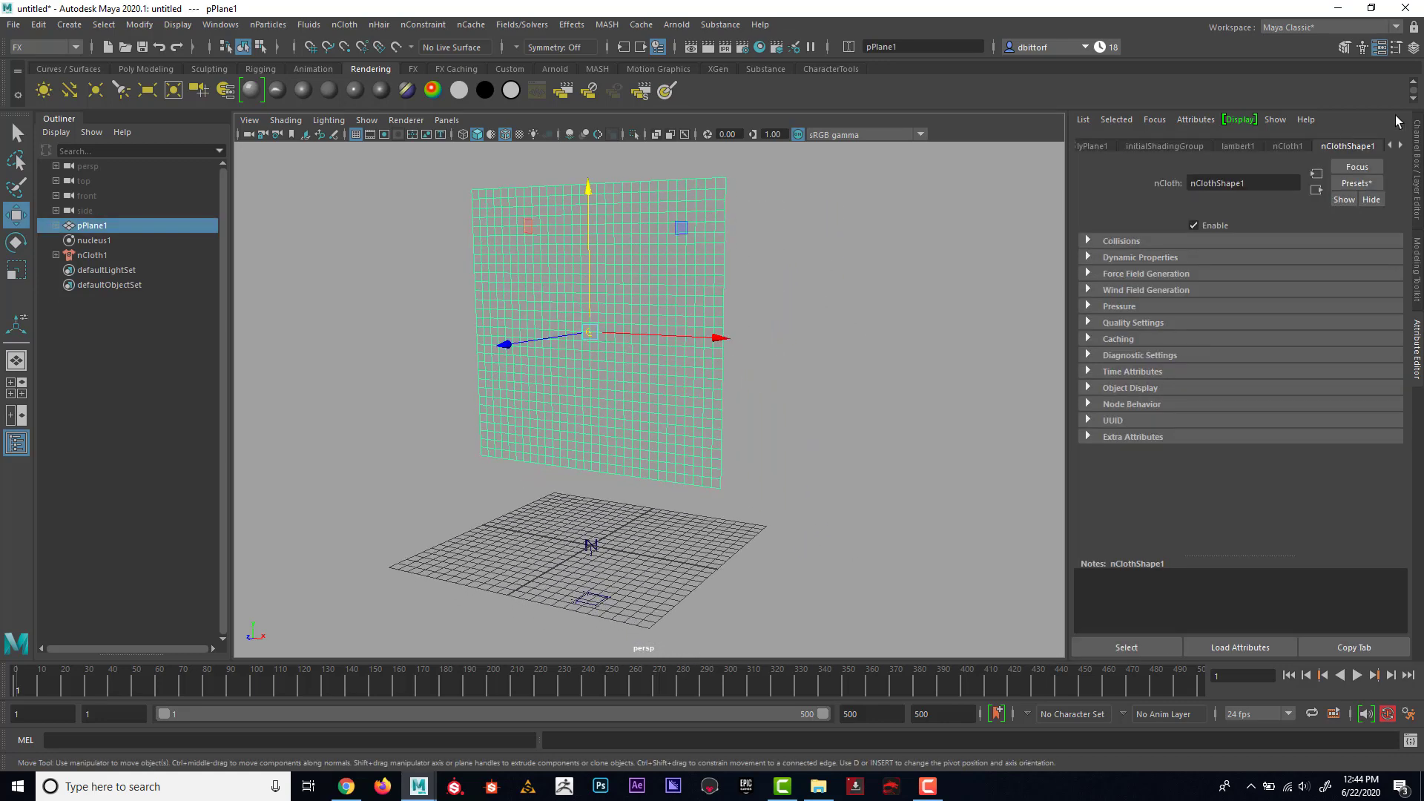
left_click(1400, 146)
left_click(1400, 146)
left_click(1319, 146)
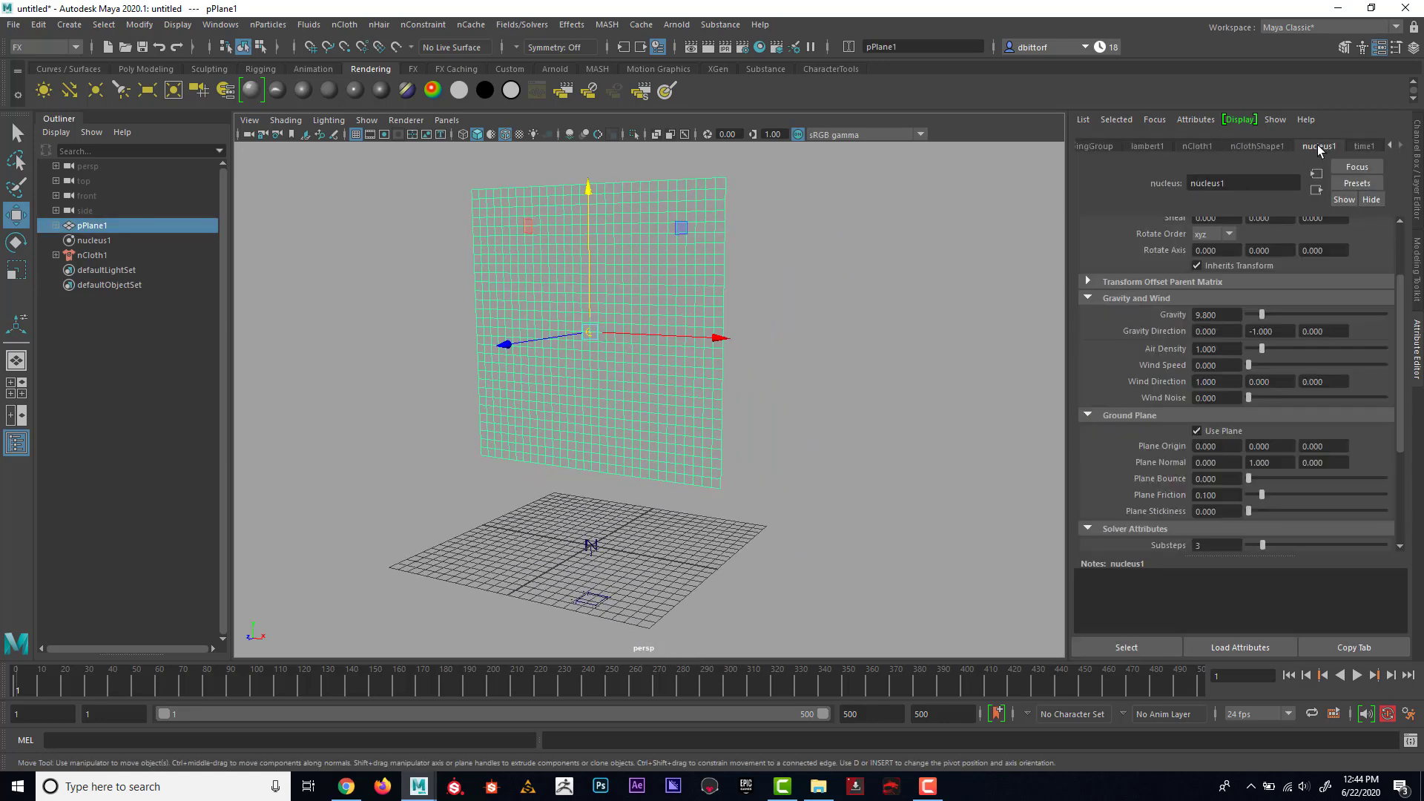
scroll(1163, 373, "up", 3)
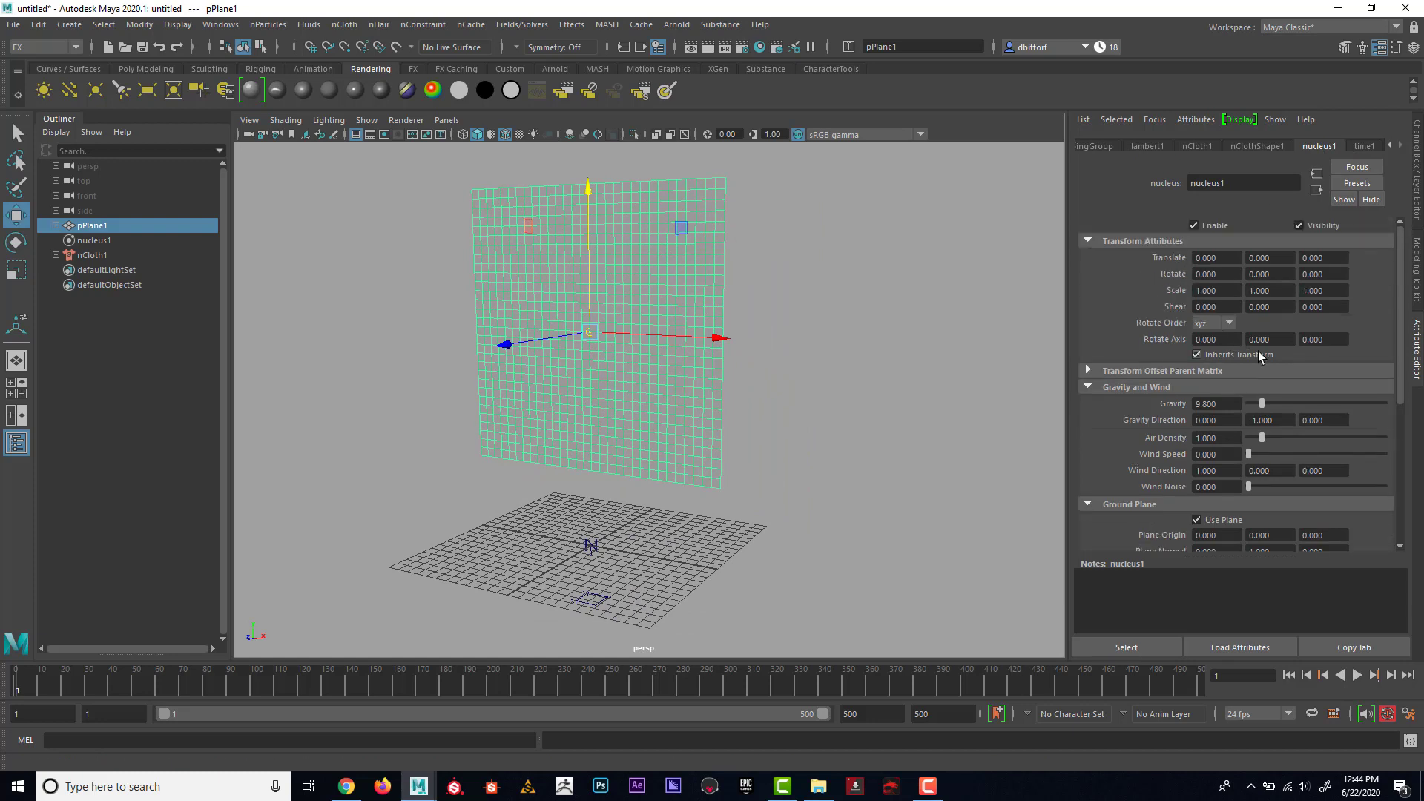
scroll(1263, 355, "down", 2)
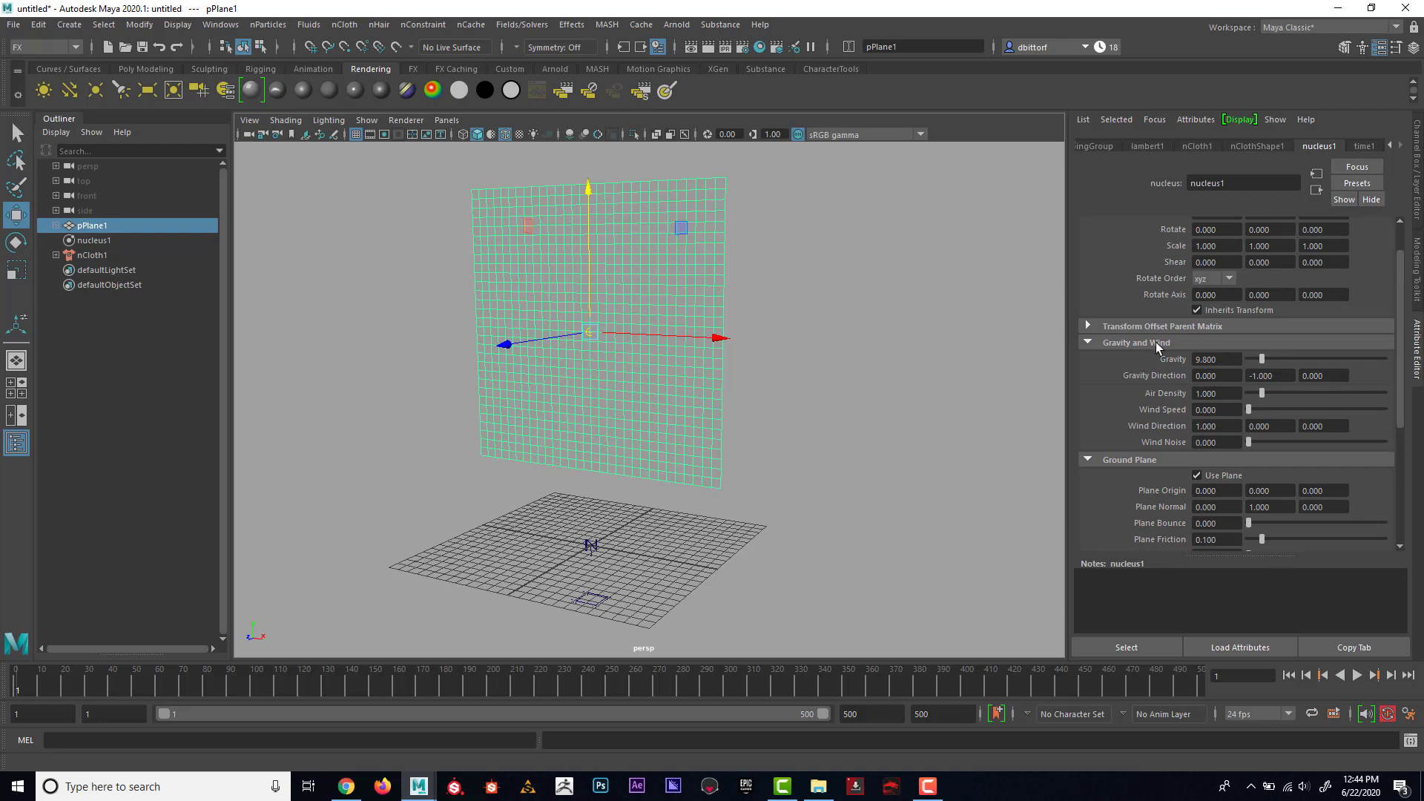
middle_click_drag(980, 320, 977, 335, "alt")
right_click_drag(977, 334, 957, 330, "alt")
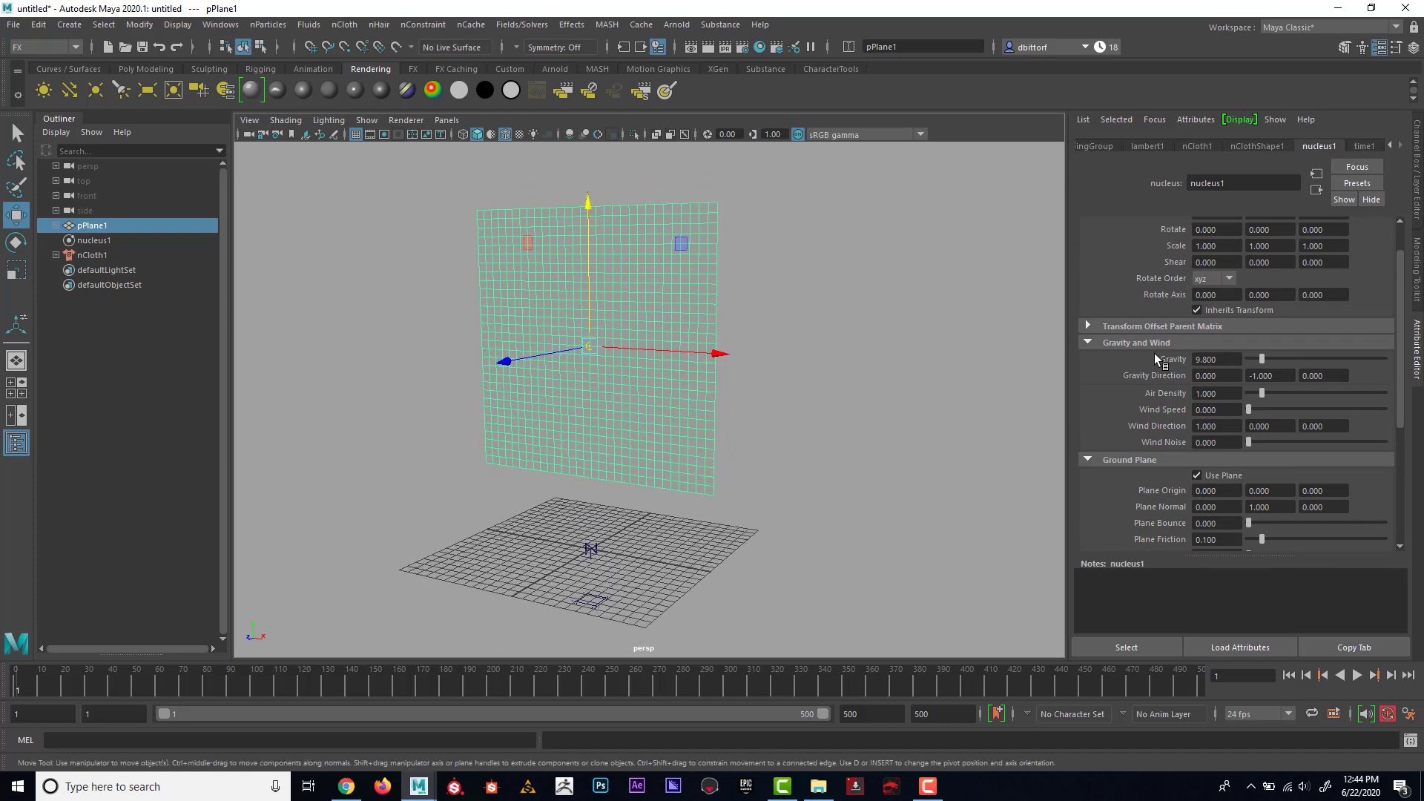
left_click_drag(953, 344, 924, 337, "alt")
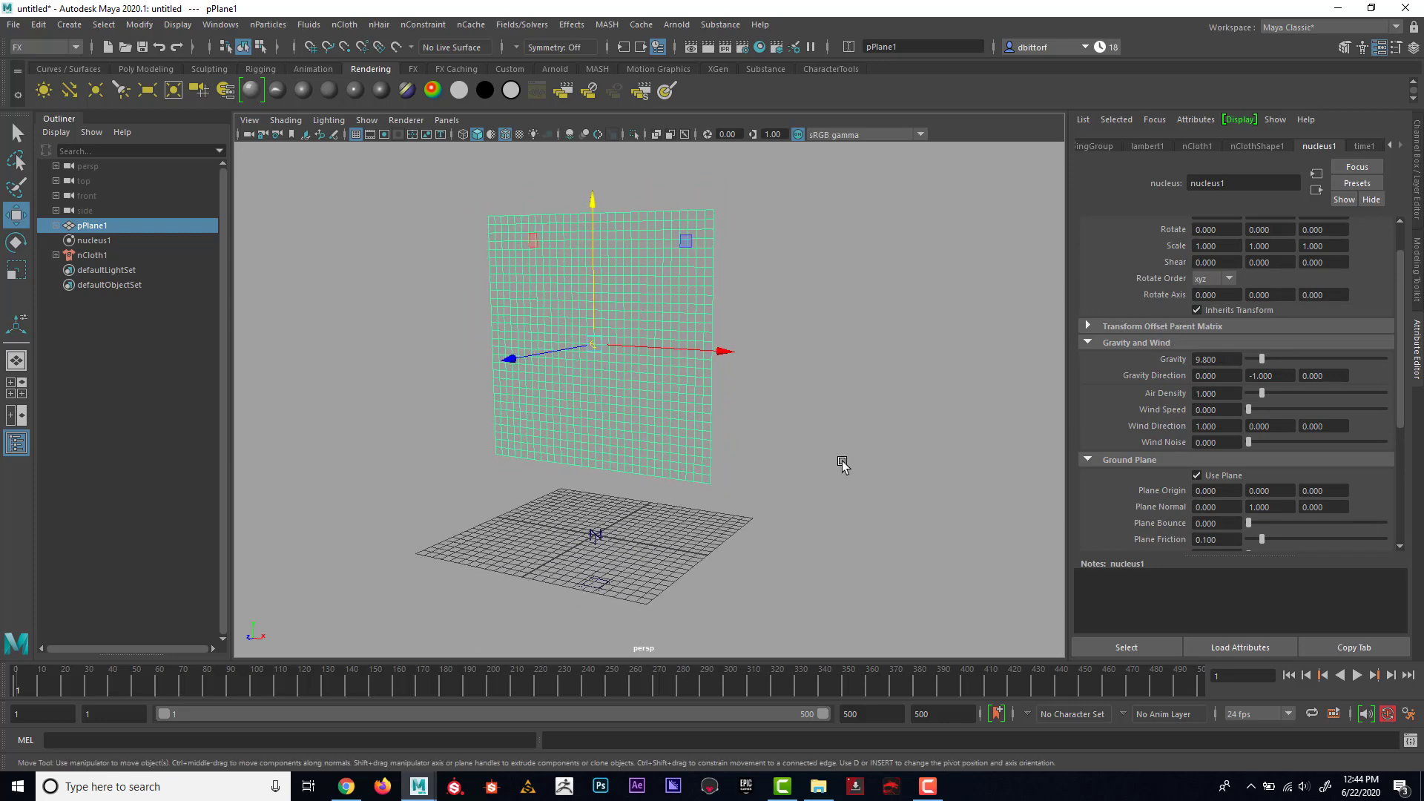
middle_click_drag(893, 434, 892, 422, "alt")
right_click_drag(892, 422, 898, 421, "alt")
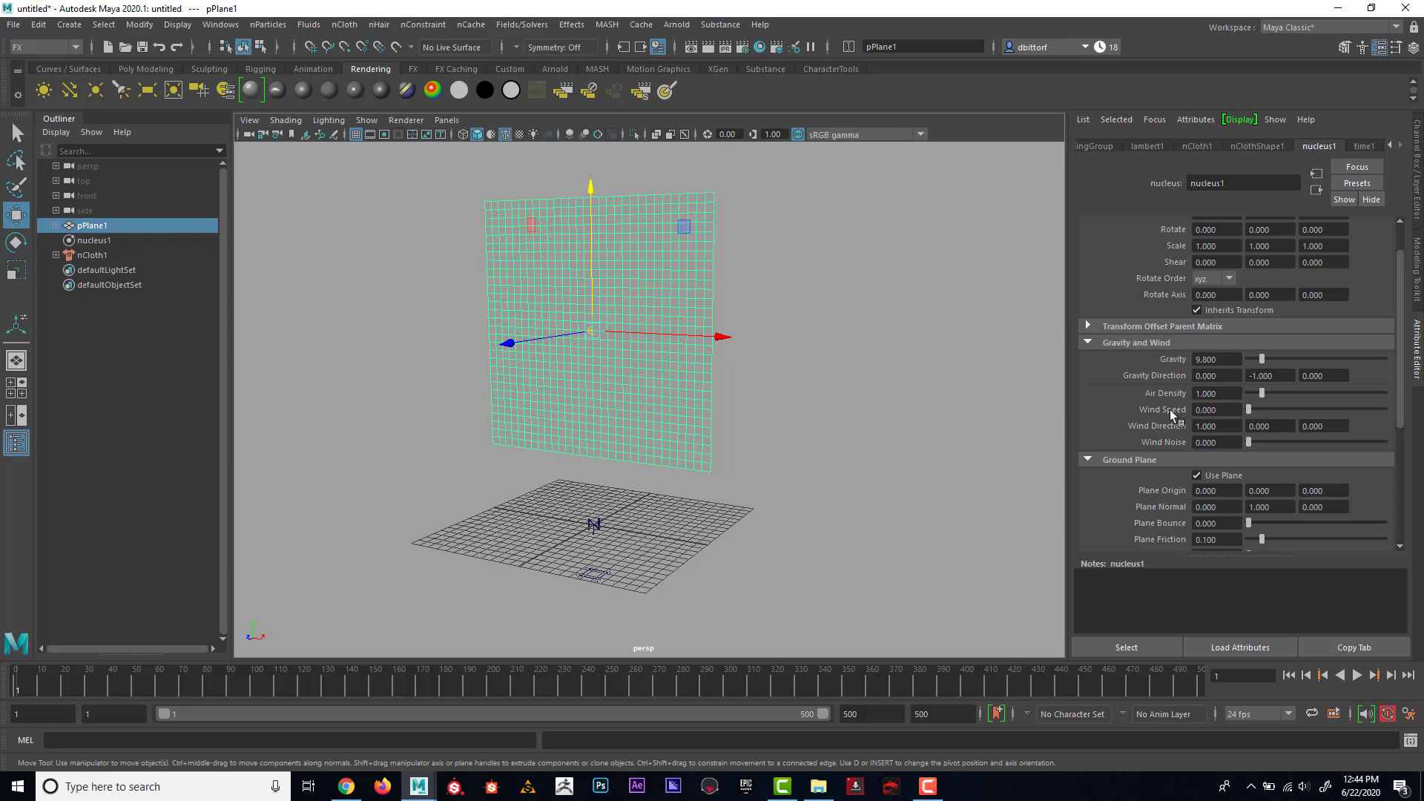
Step: Set the nucleus solver's Air Density to 0, play the cloth simulation and stop it to examine the fall
left_click(1229, 393)
double_click(1206, 393)
left_click_drag(890, 372, 861, 380, "alt")
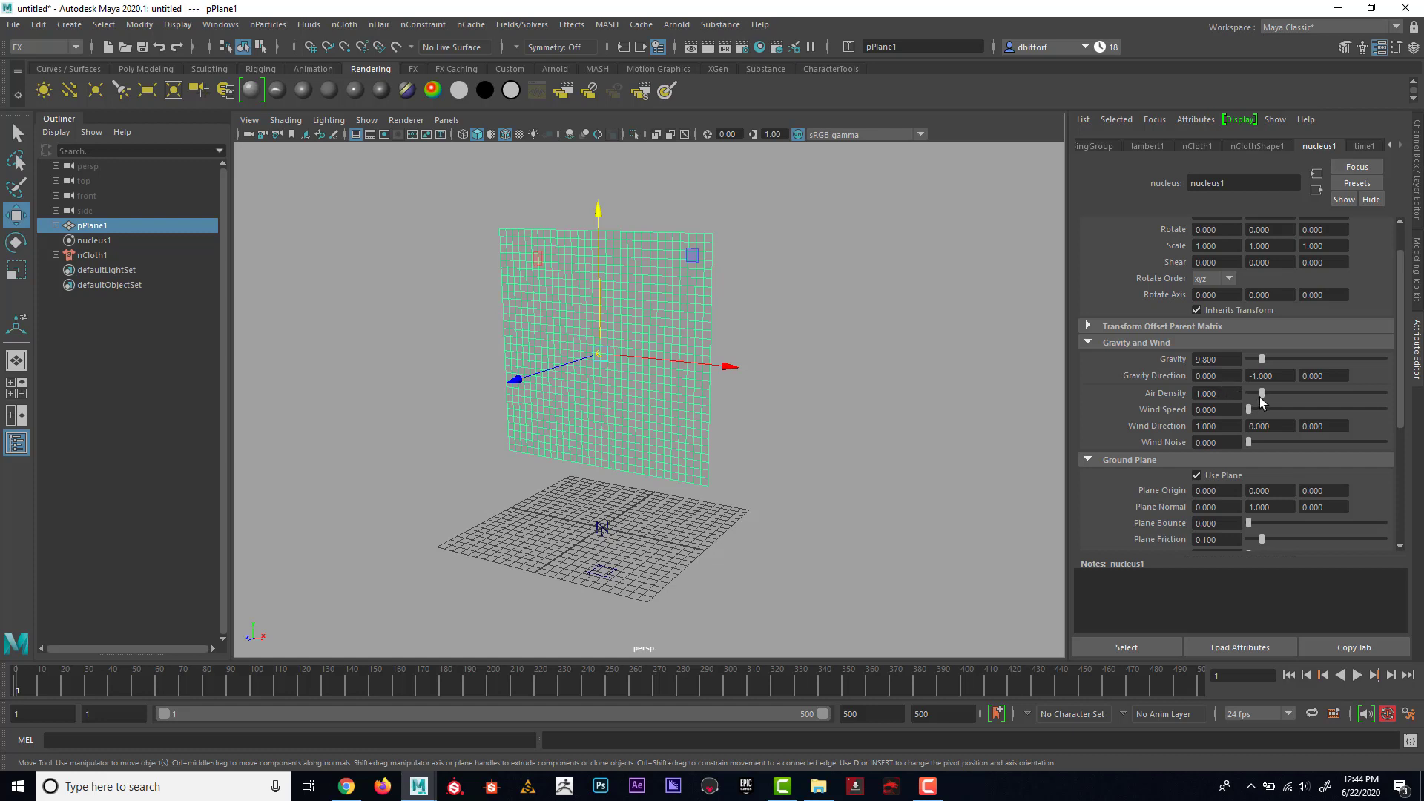
left_click_drag(1261, 395, 1239, 401)
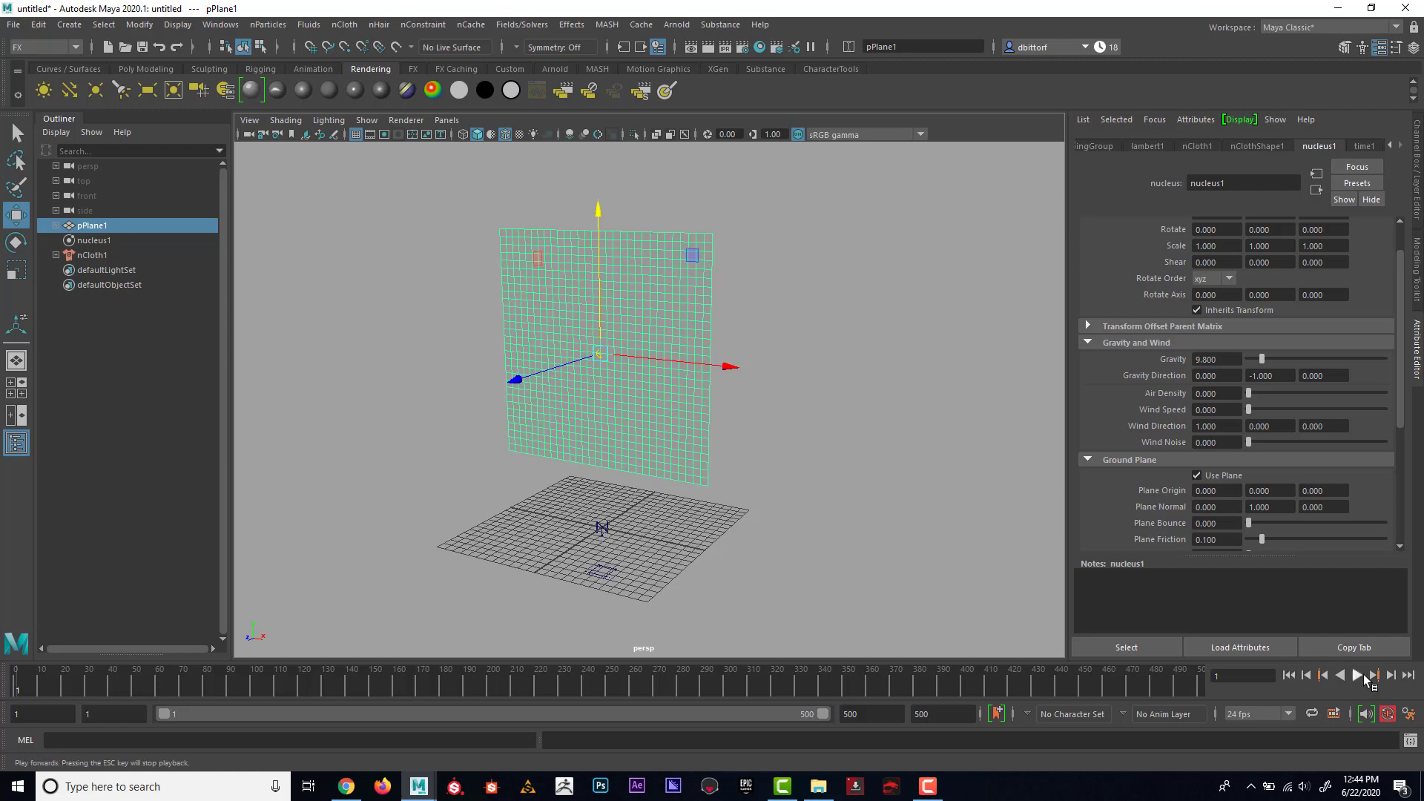
left_click(1363, 677)
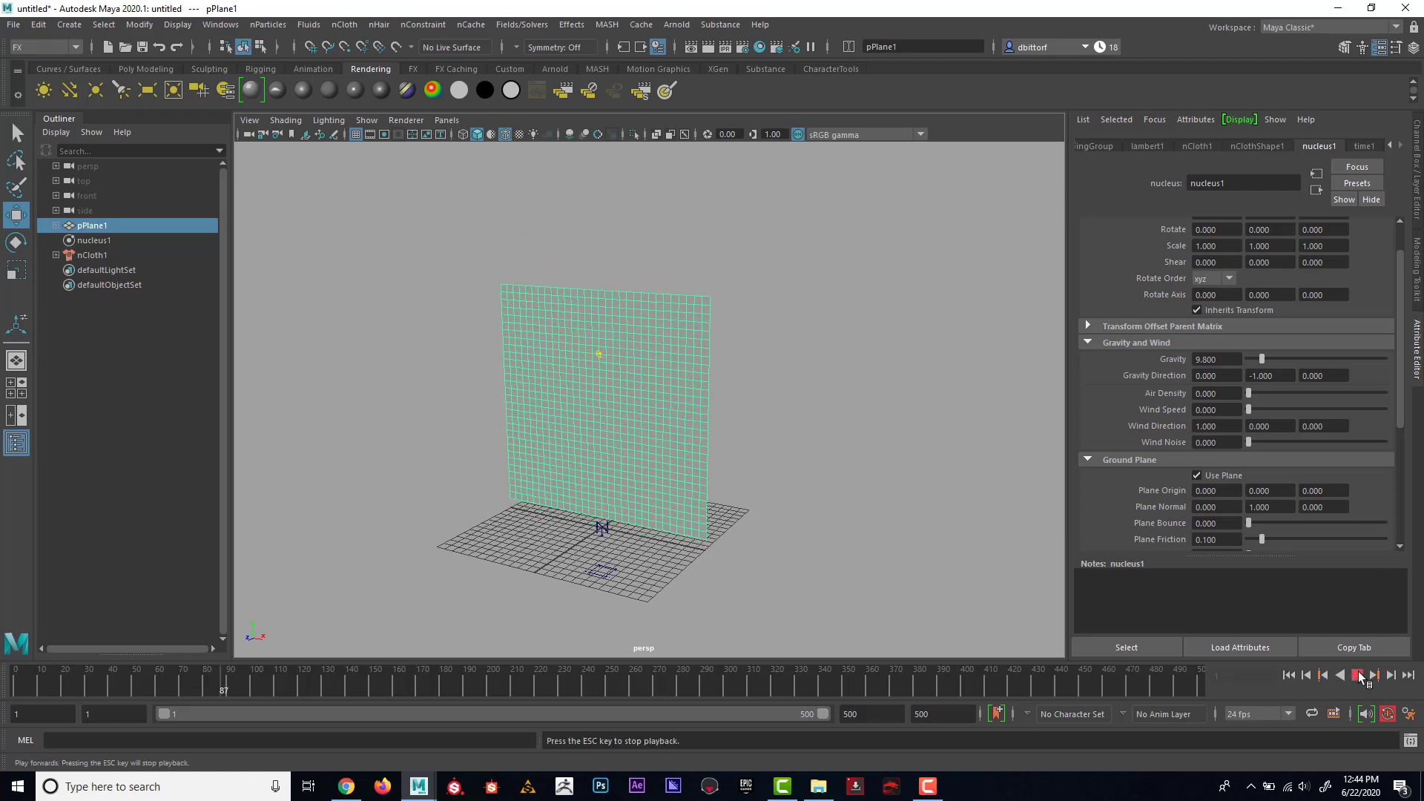
left_click(1357, 676)
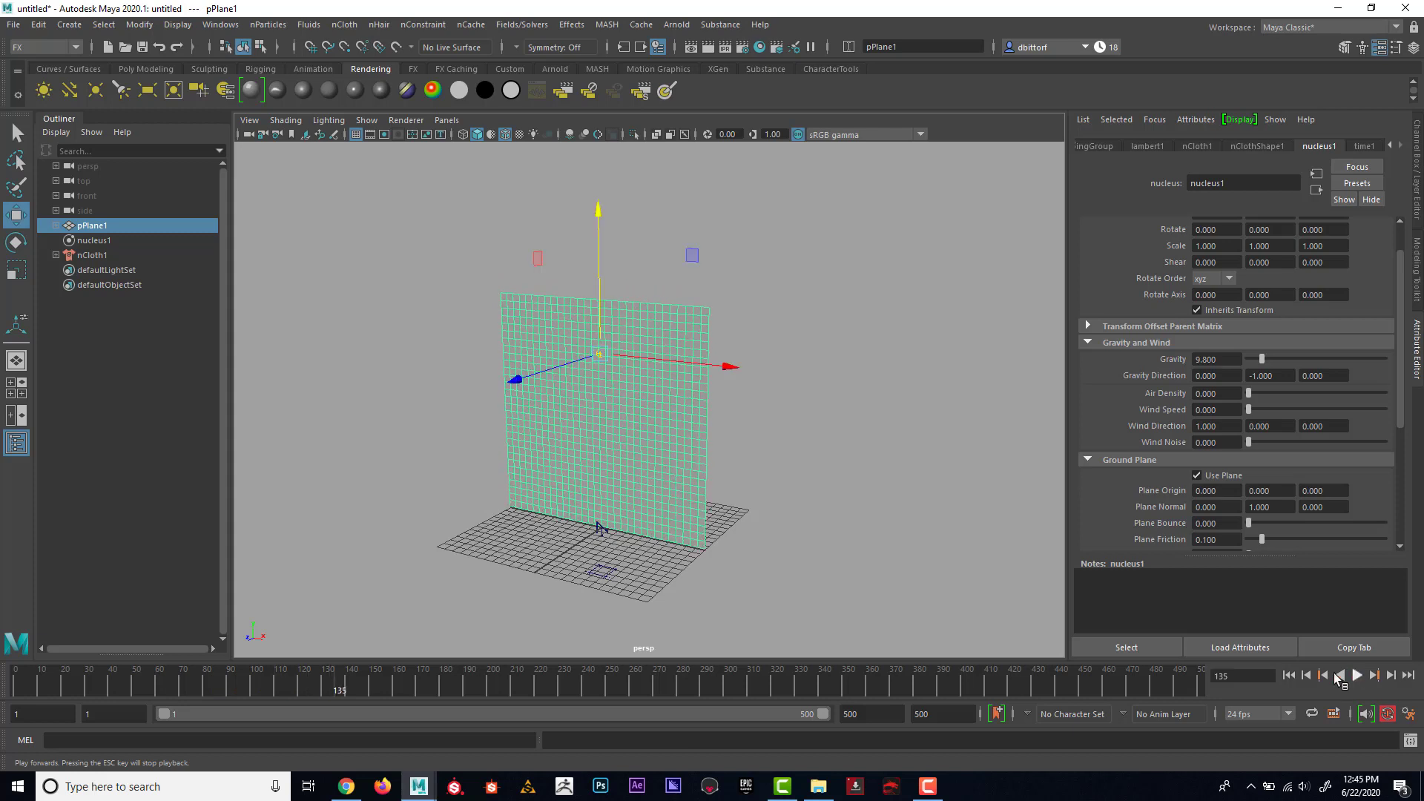
Step: Set the solver's Air Density to 10, play the cloth simulation from the first frame and stop it
left_click(1222, 391)
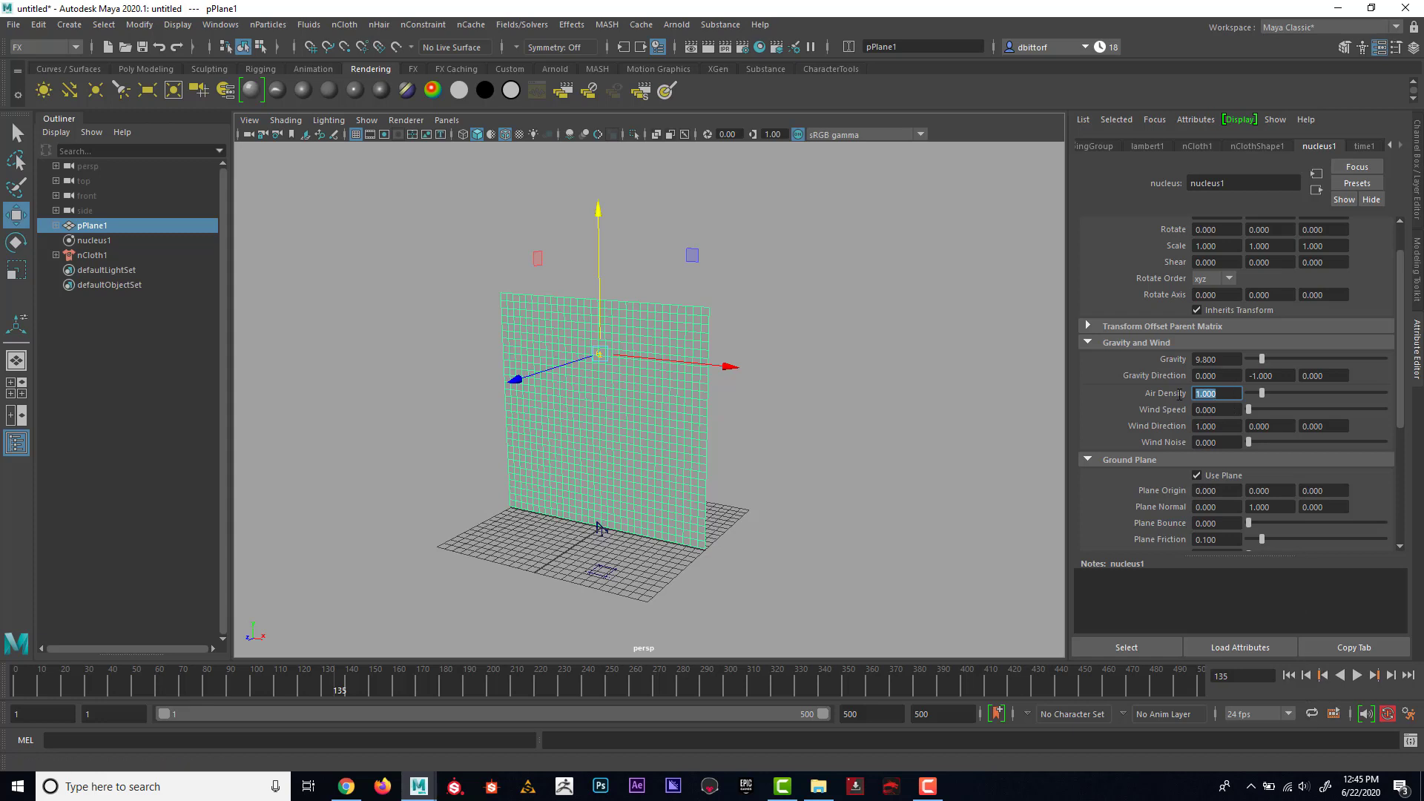
type("10")
key("Return")
left_click(1290, 675)
left_click(1357, 675)
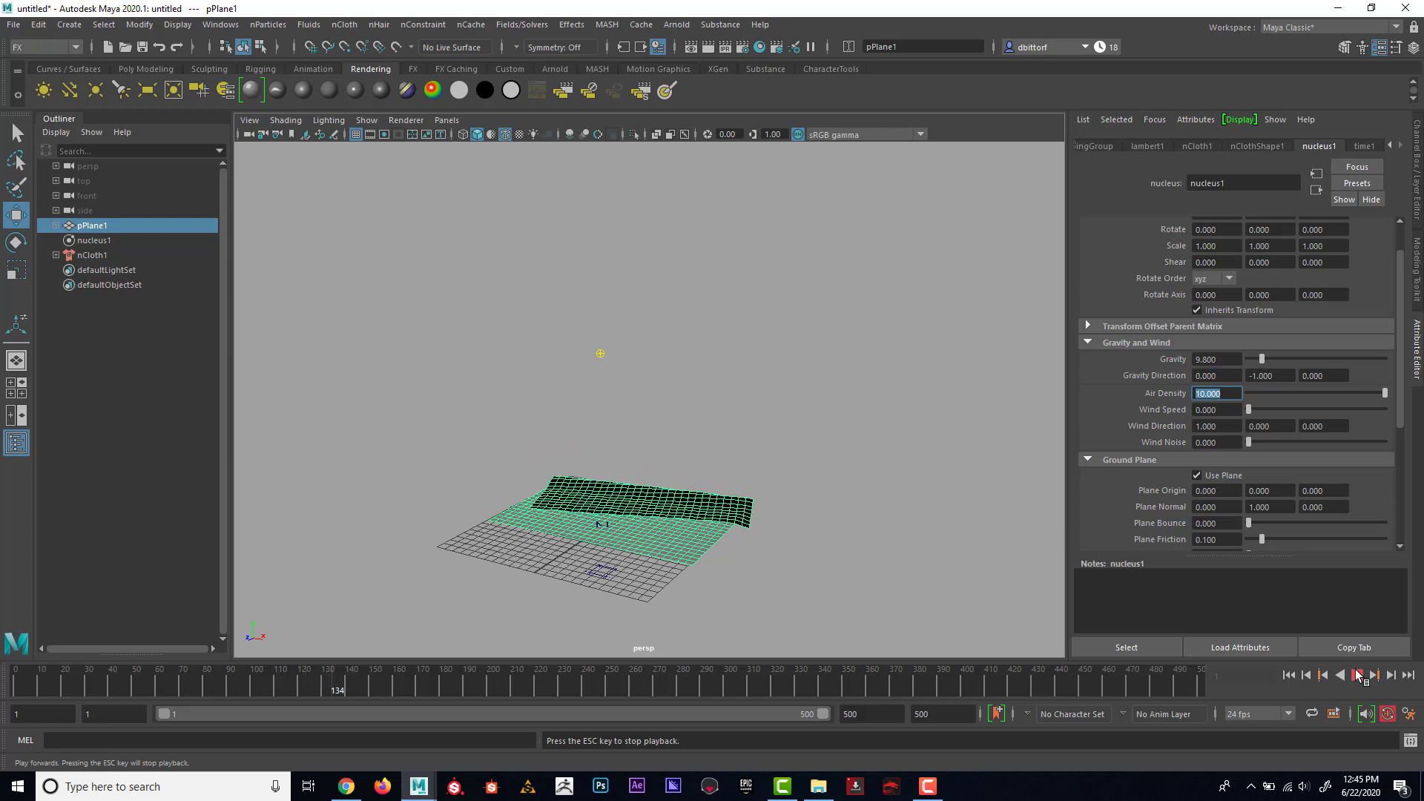
left_click(1358, 677)
Step: Rewind to the first frame and reset the nucleus solver's Air Density to 1
left_click(1288, 675)
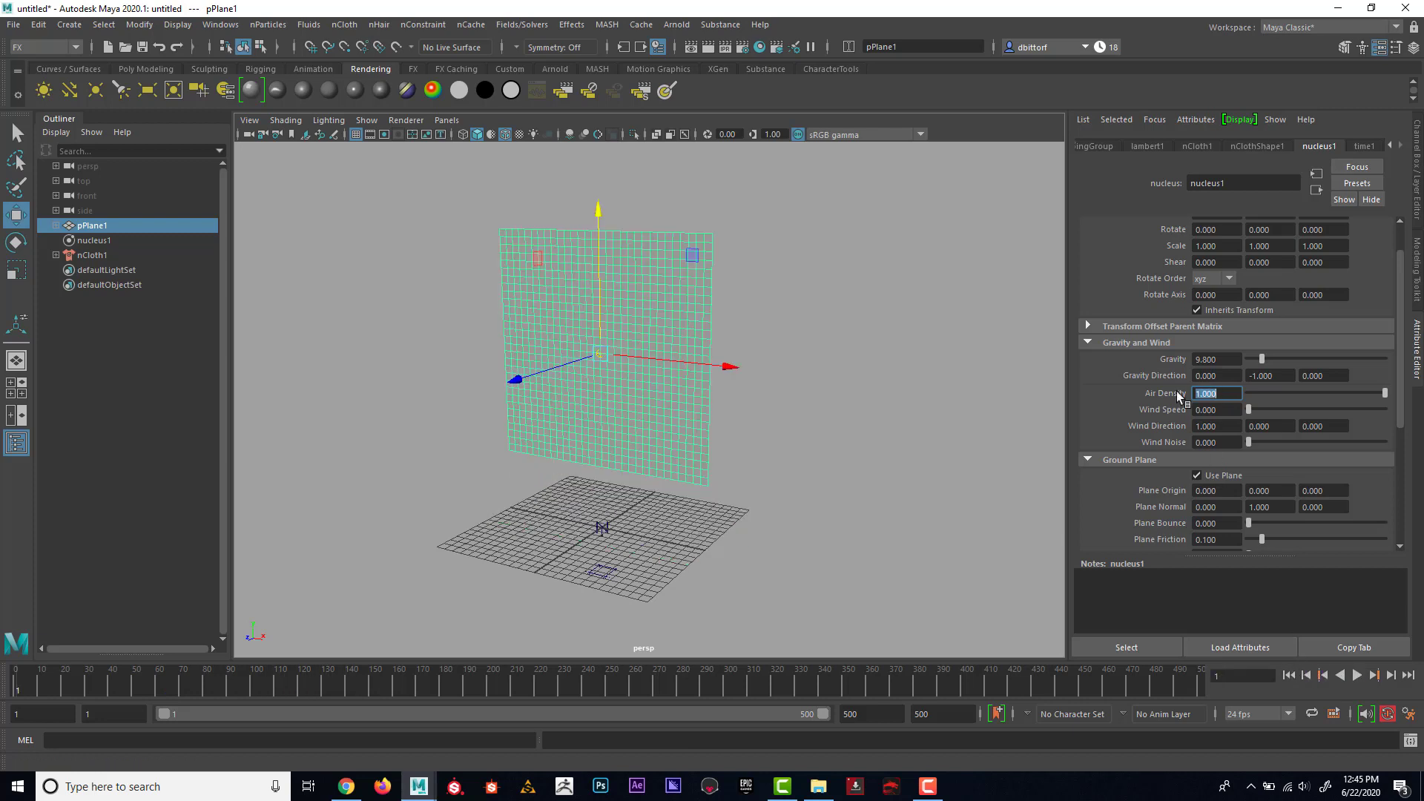
type("1")
key("Return")
left_click(1217, 391)
Step: Set the solver's Wind Speed to about 8, play the simulation, raise the speed to about 33.5 during playback and stop
left_click_drag(1248, 409, 1270, 409)
left_click(1357, 675)
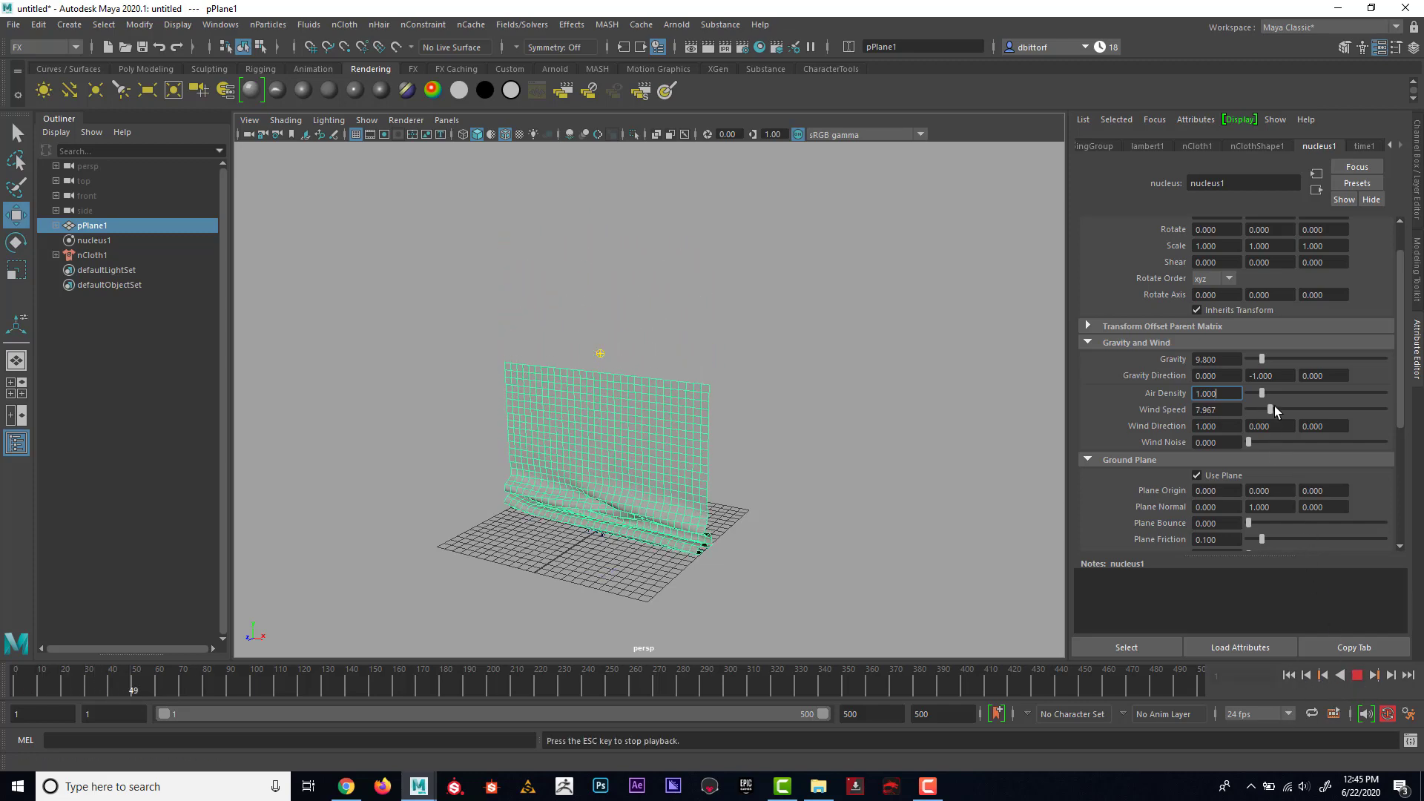
left_click_drag(1272, 409, 1338, 409)
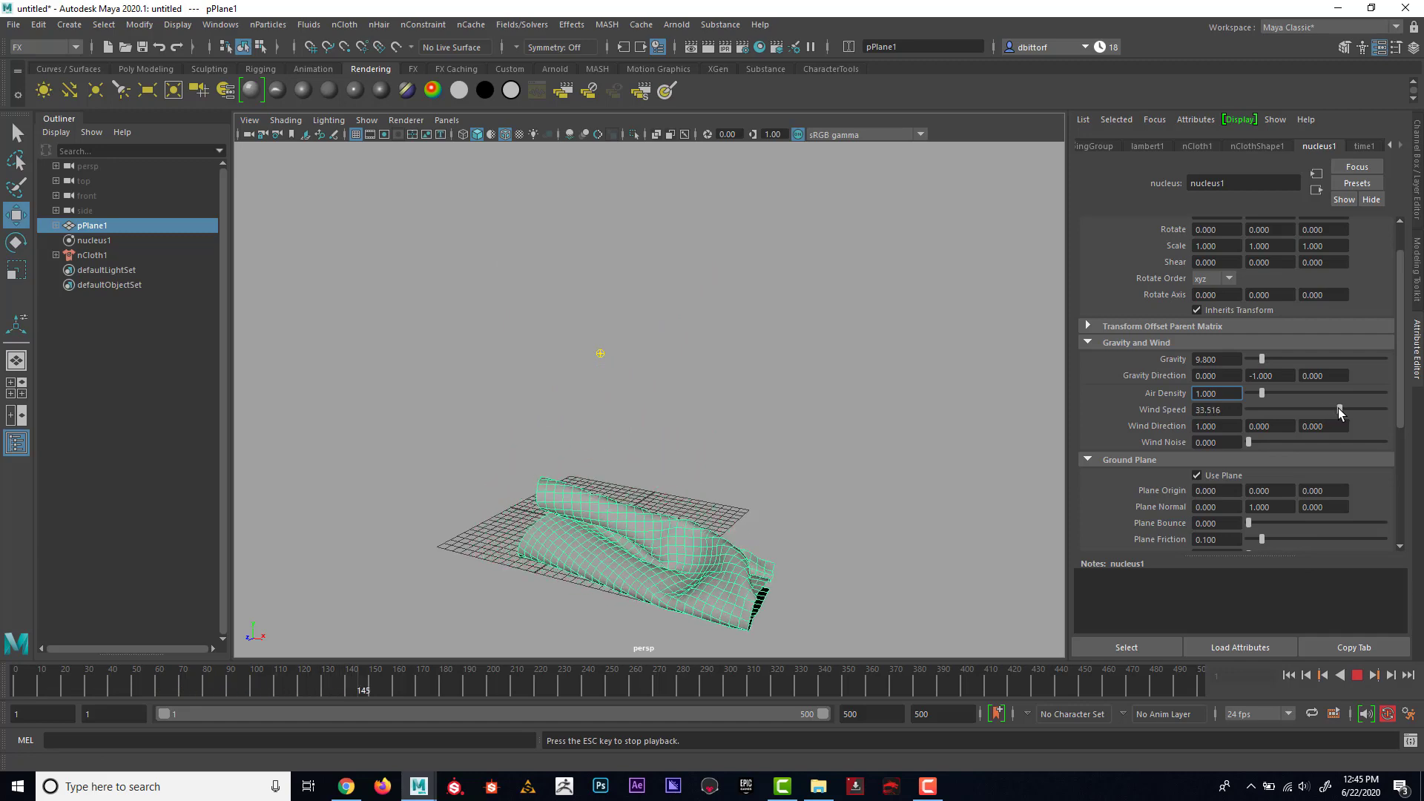
left_click(1356, 675)
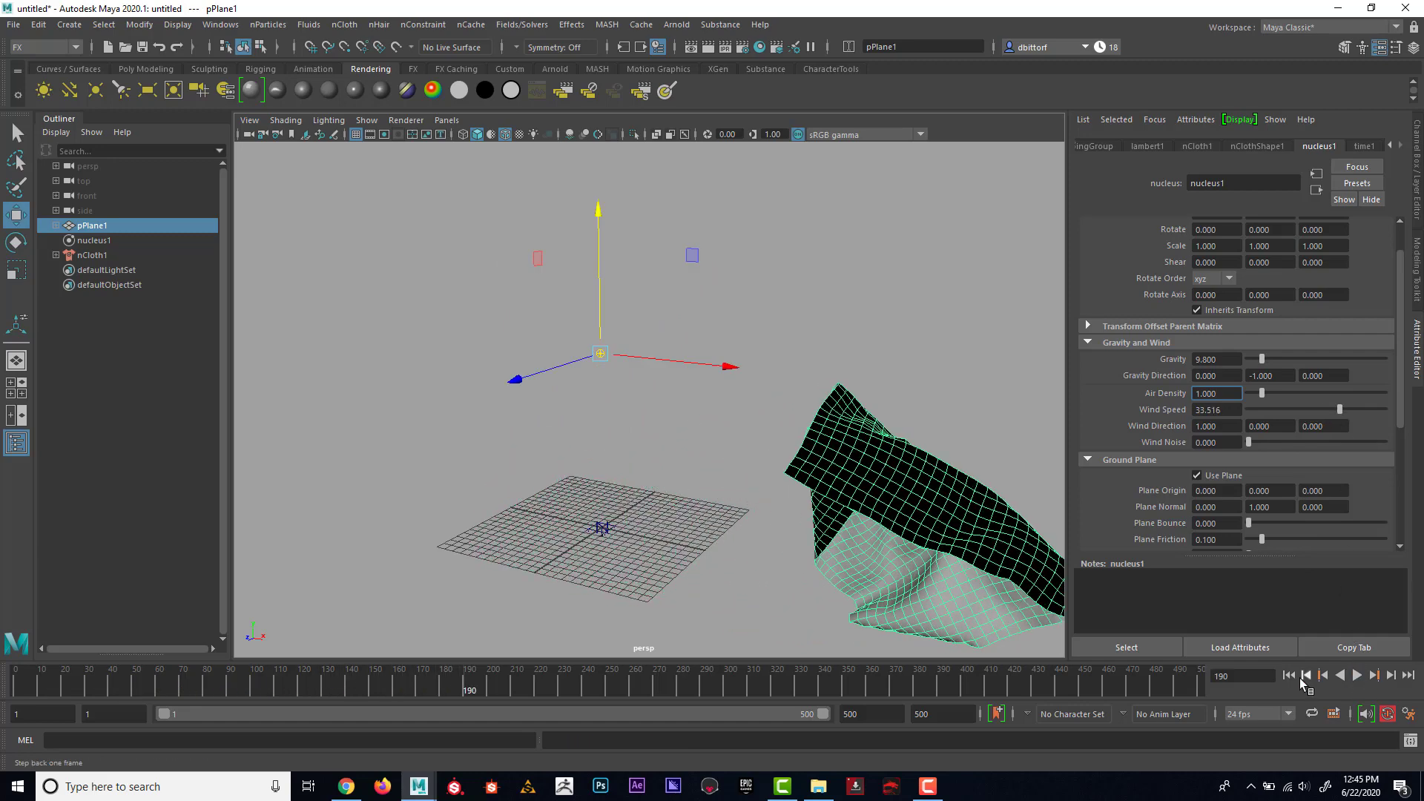
Step: Rewind to the first frame and reset the nucleus solver's Wind Speed to 0
left_click(1288, 675)
left_click_drag(1276, 410, 1235, 409)
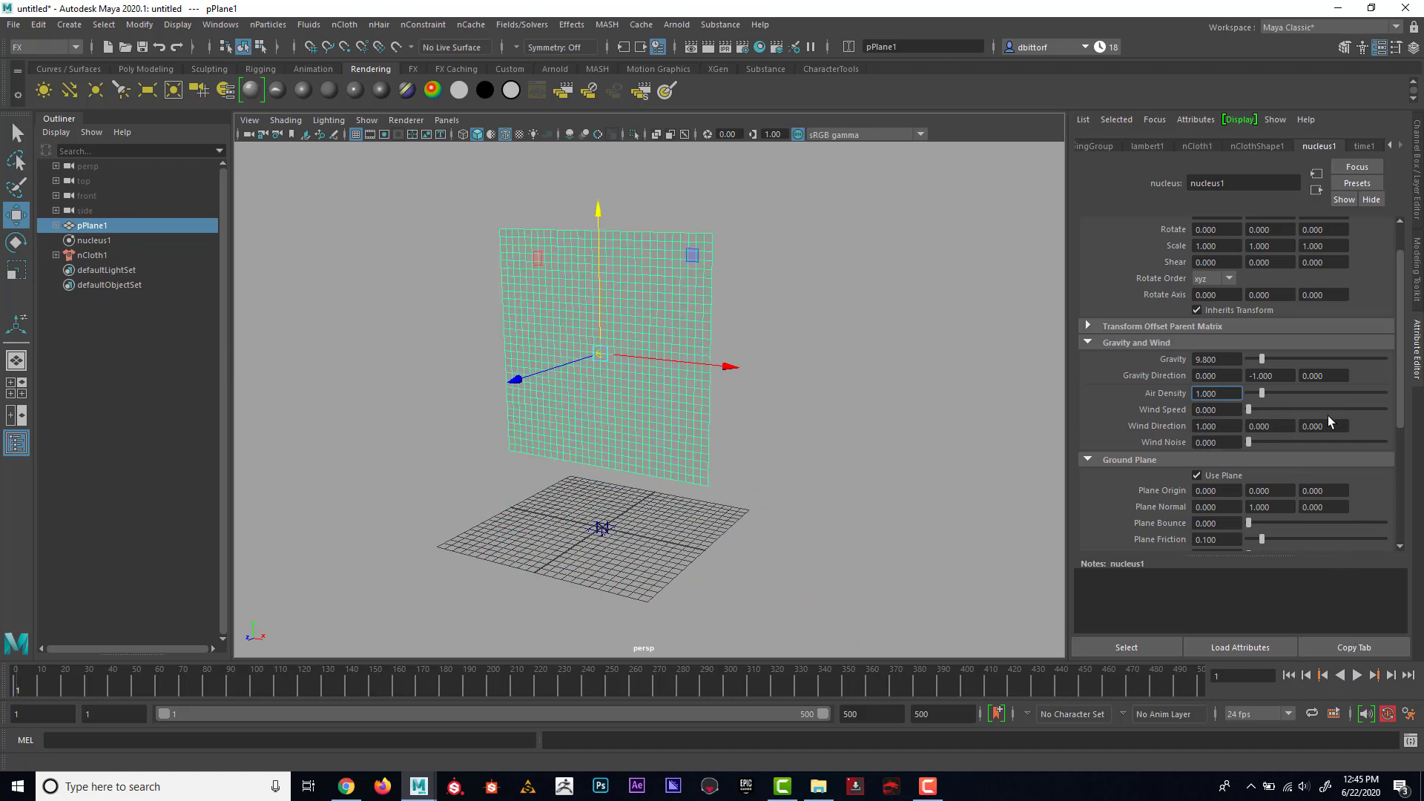
left_click_drag(737, 445, 679, 469, "alt")
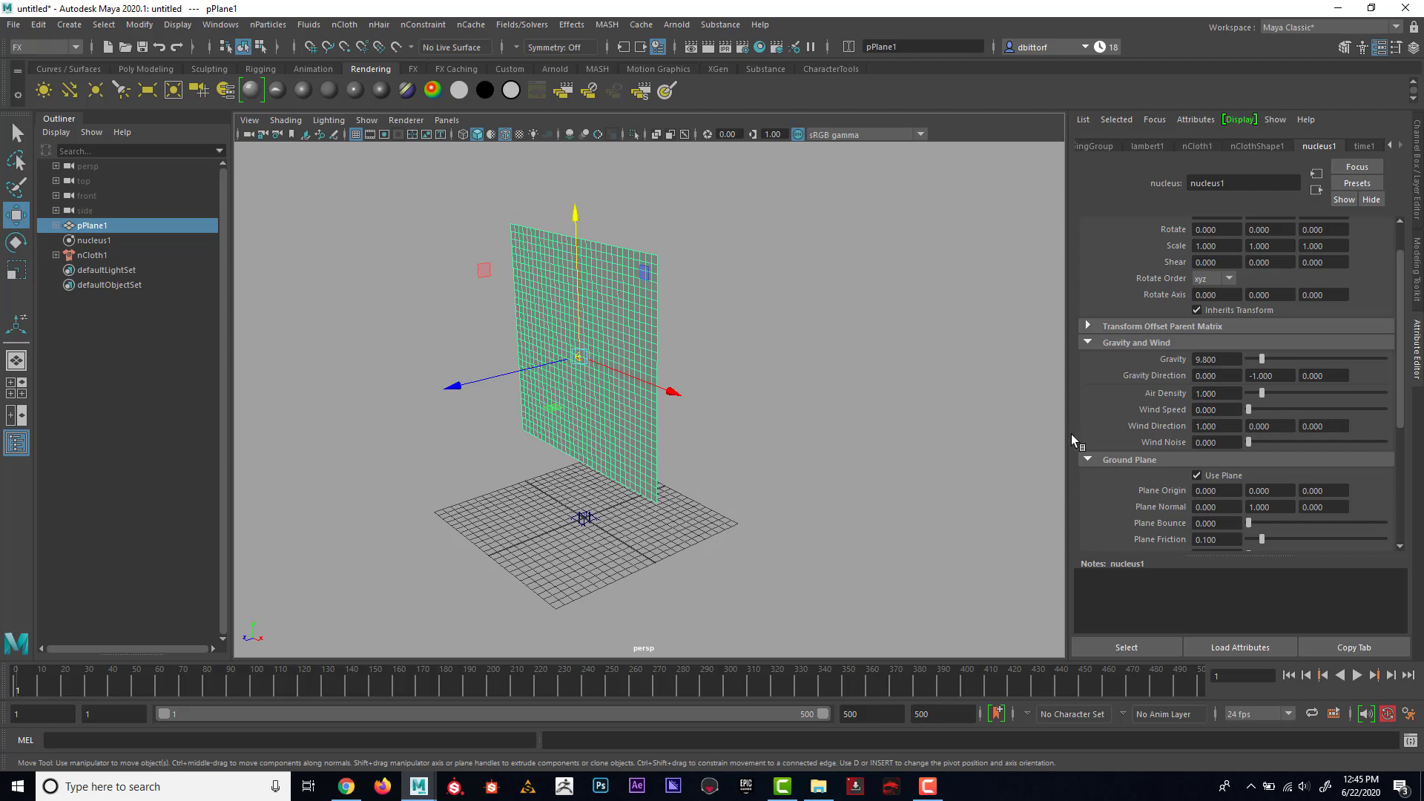
left_click_drag(757, 427, 796, 432, "alt")
right_click_drag(796, 431, 812, 431, "alt")
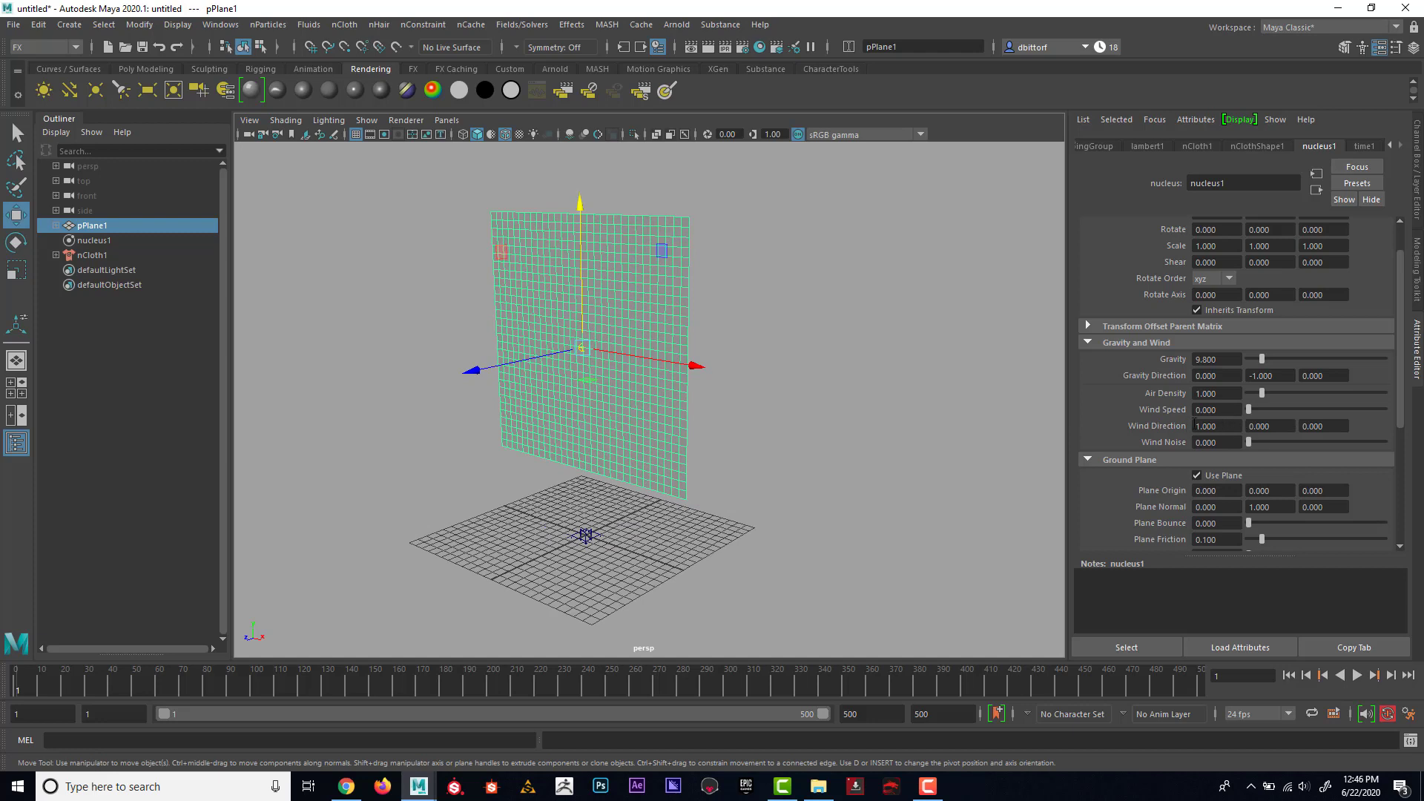
Step: Expand the Time Attributes of the nucleus solver and set its Start Frame to 25
left_click(1207, 428)
scroll(1213, 450, "down", 4)
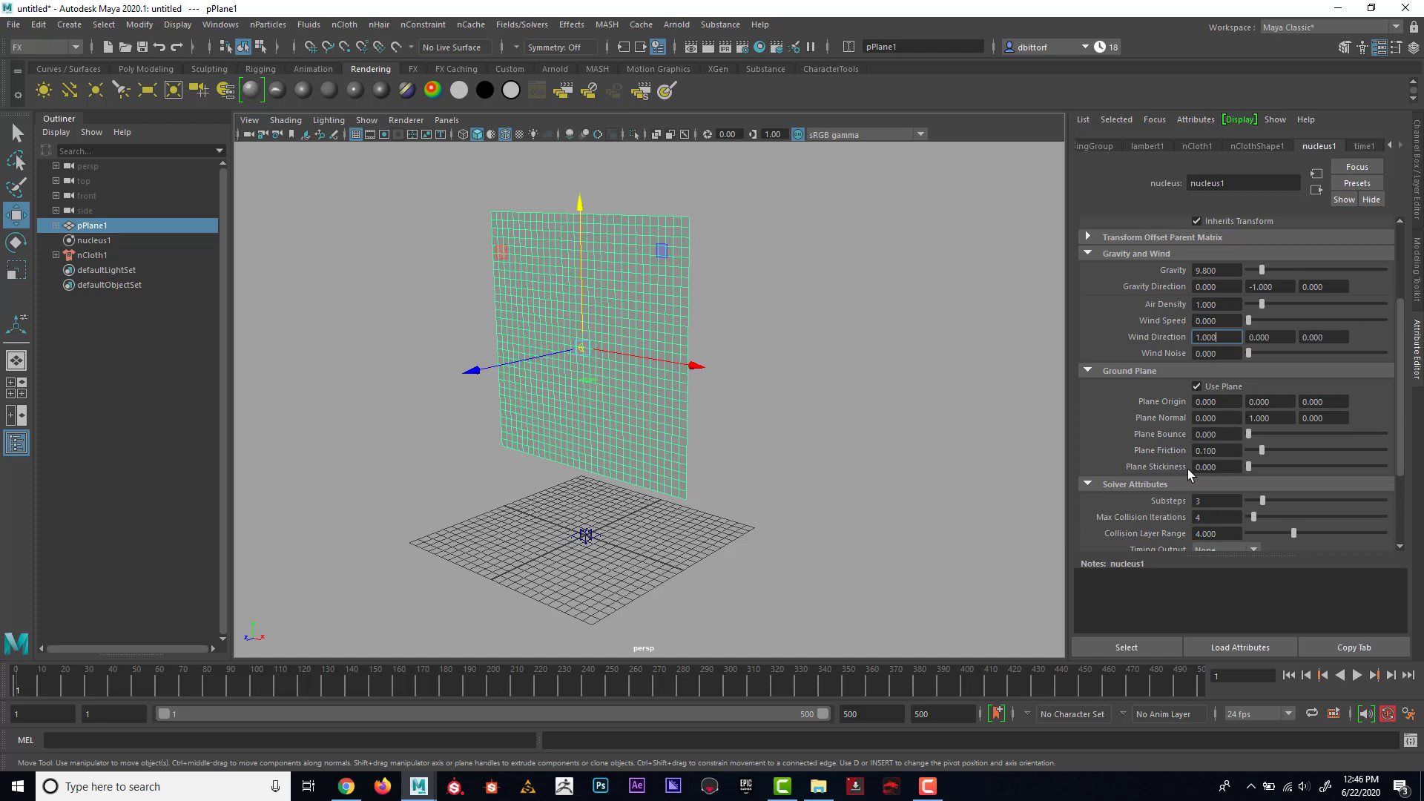
scroll(1186, 469, "down", 2)
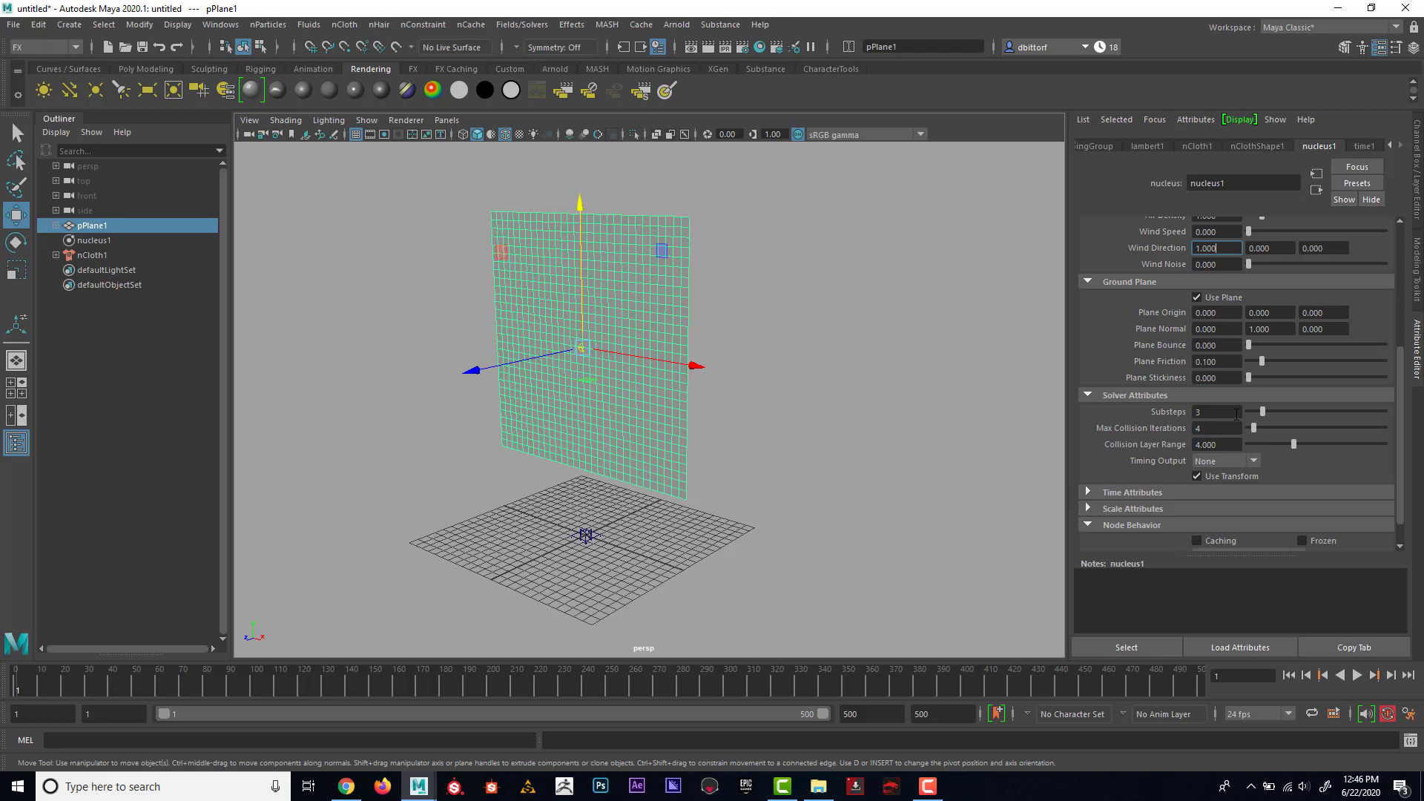
left_click(1096, 493)
scroll(1102, 493, "down", 1)
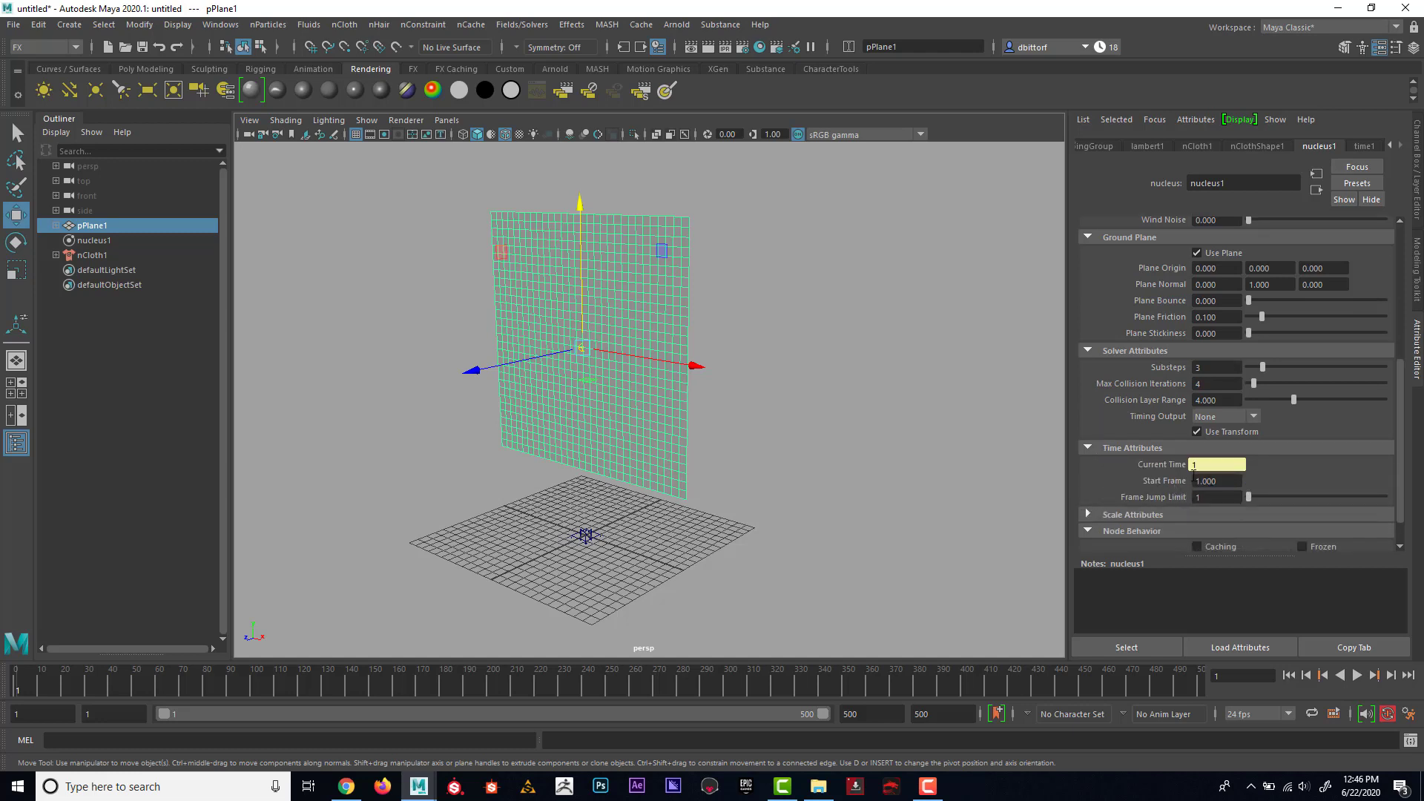
left_click(1220, 480)
type("25")
key("Return")
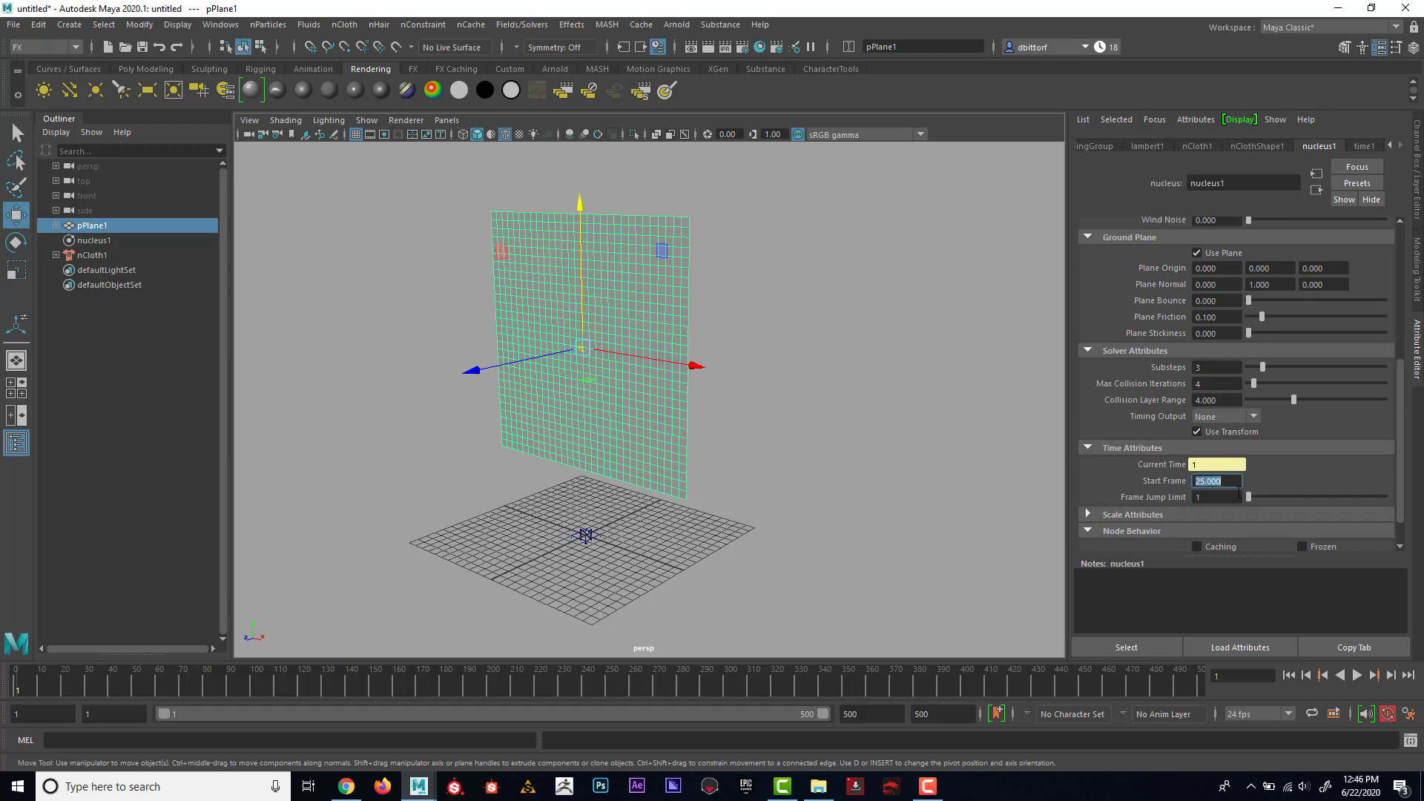
Step: Play the simulation to check when the cloth starts falling, stop it and rewind to the first frame
left_click(1356, 675)
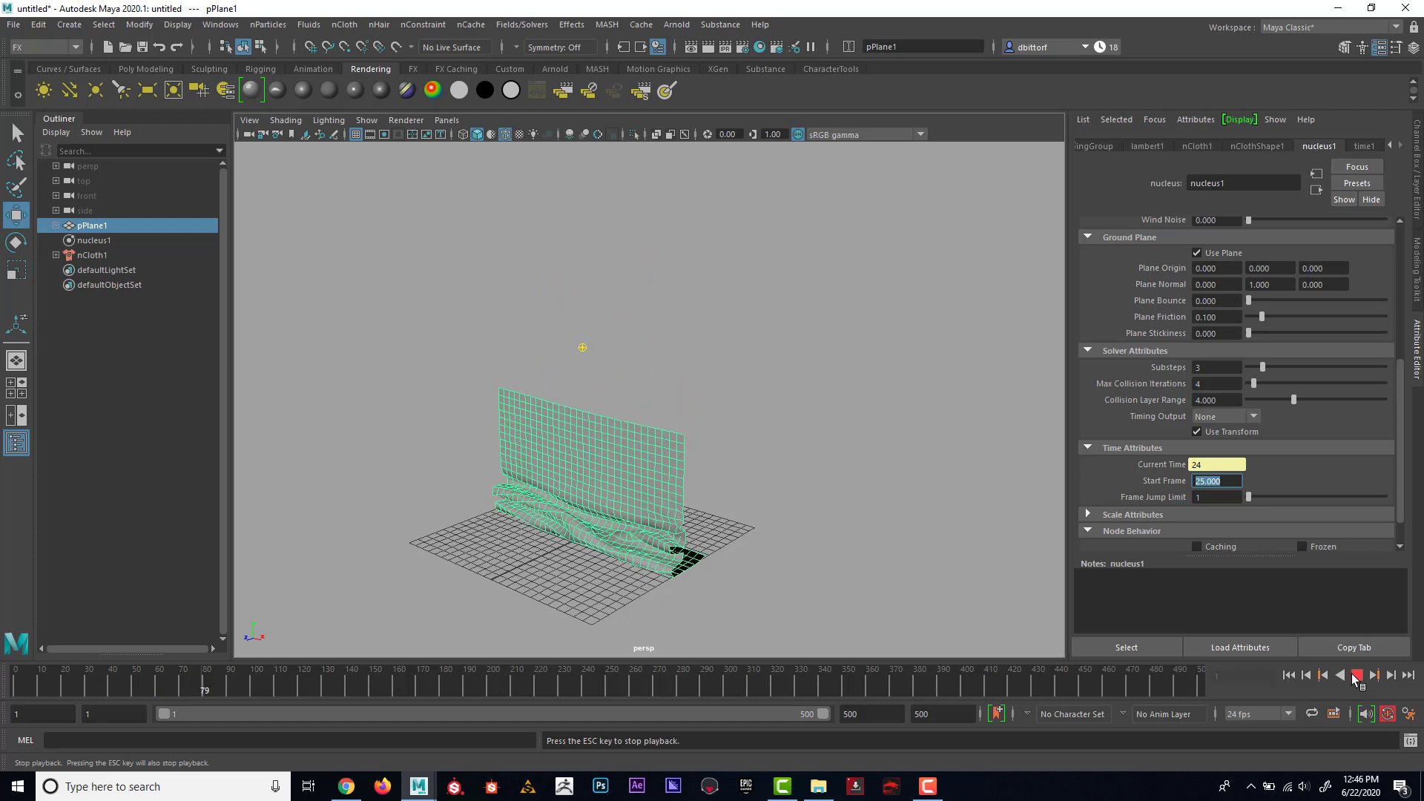
left_click(1356, 675)
left_click(1290, 674)
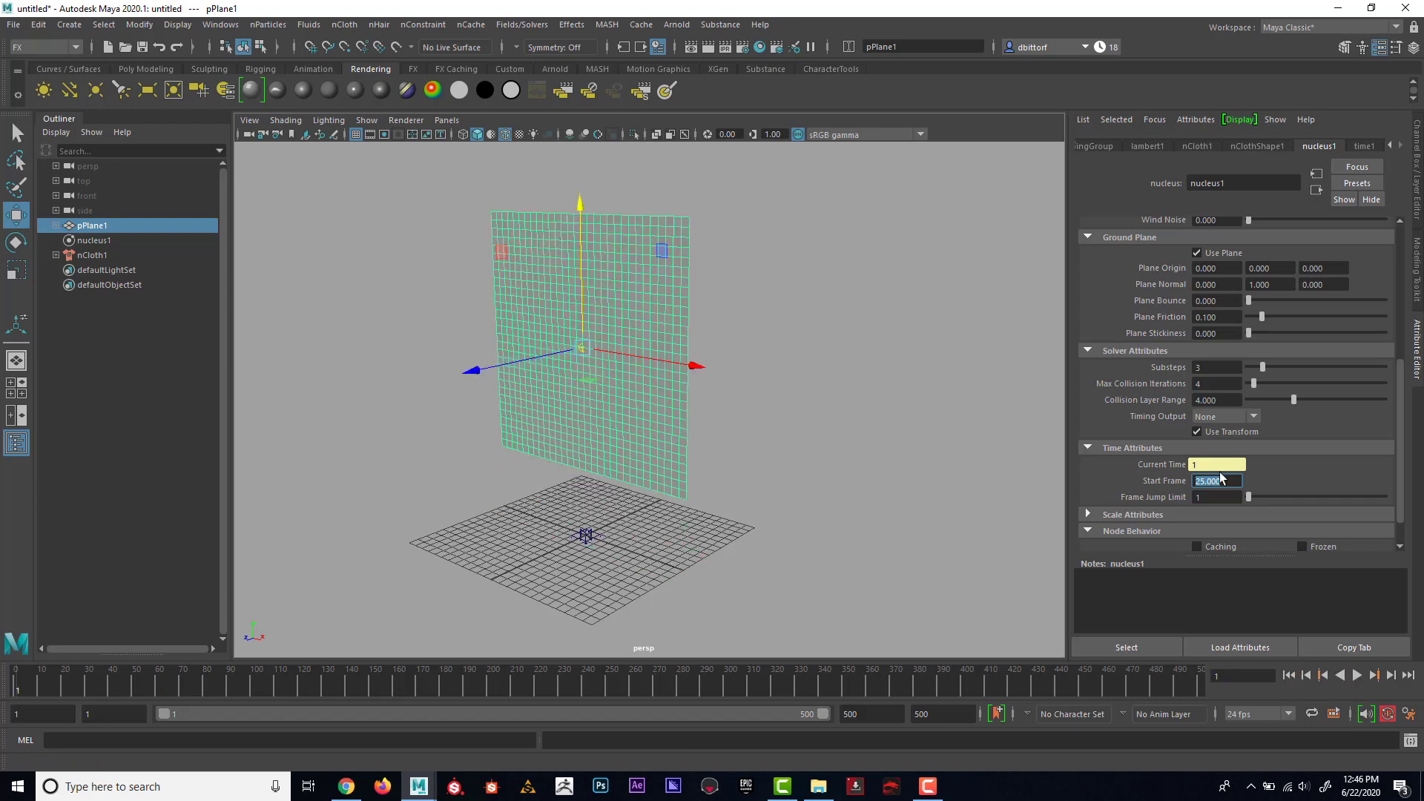
Step: Reset the nucleus solver's Start Frame to 1
left_click(1220, 481)
left_click_drag(1220, 481, 1163, 479)
type("1")
key("Return")
Step: Expand the solver's Scale Attributes and review its time, space scale, wind and ground plane settings
left_click(1130, 515)
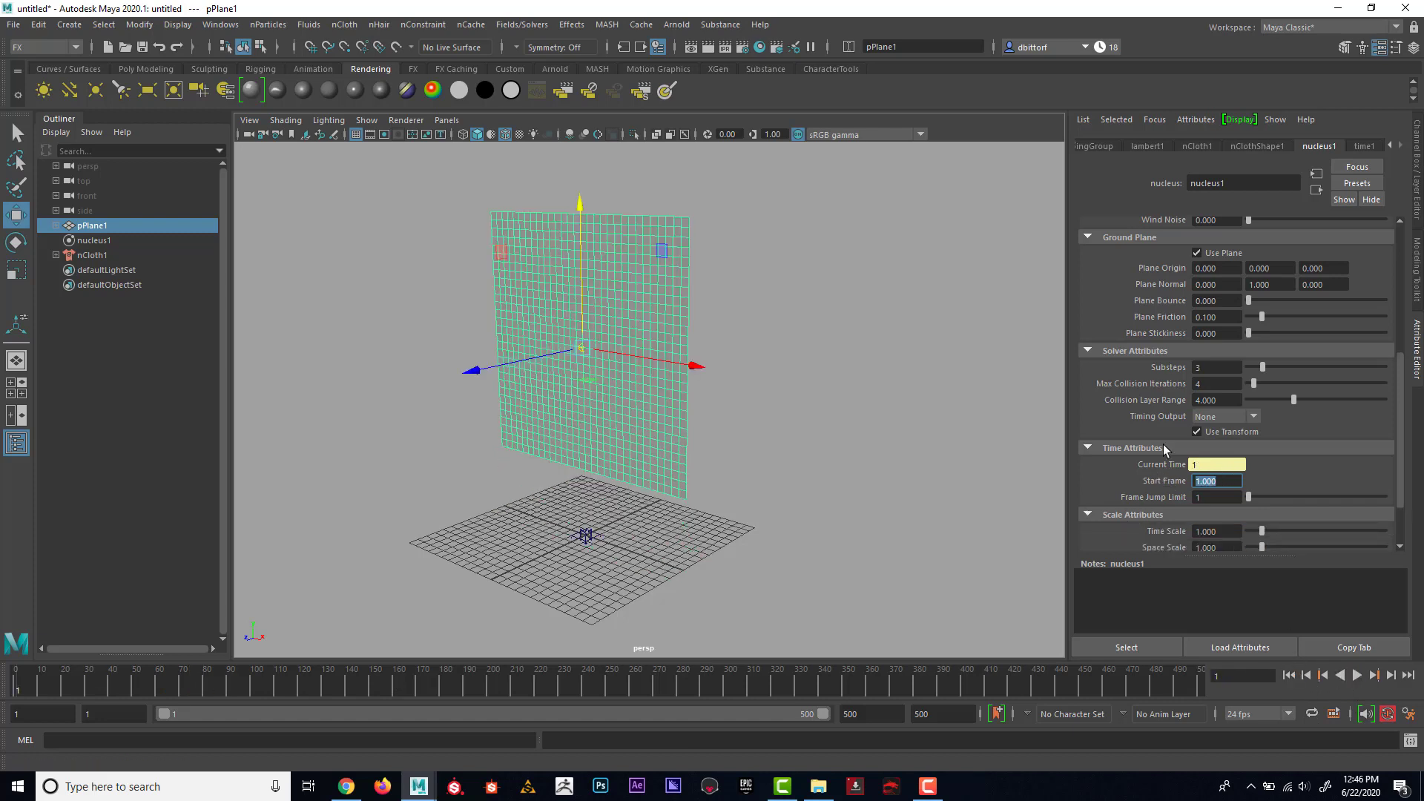
scroll(1163, 444, "down", 2)
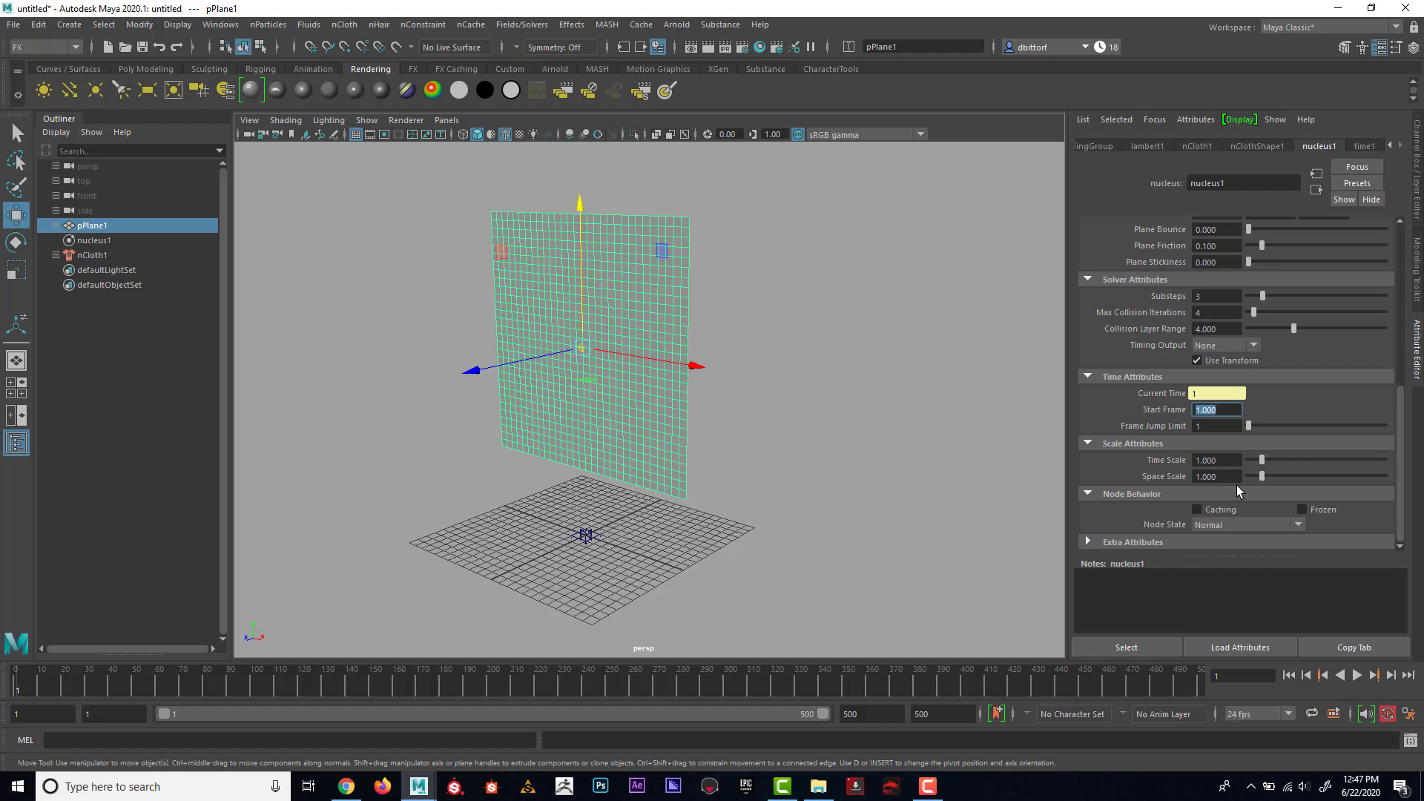
scroll(1267, 512, "up", 6)
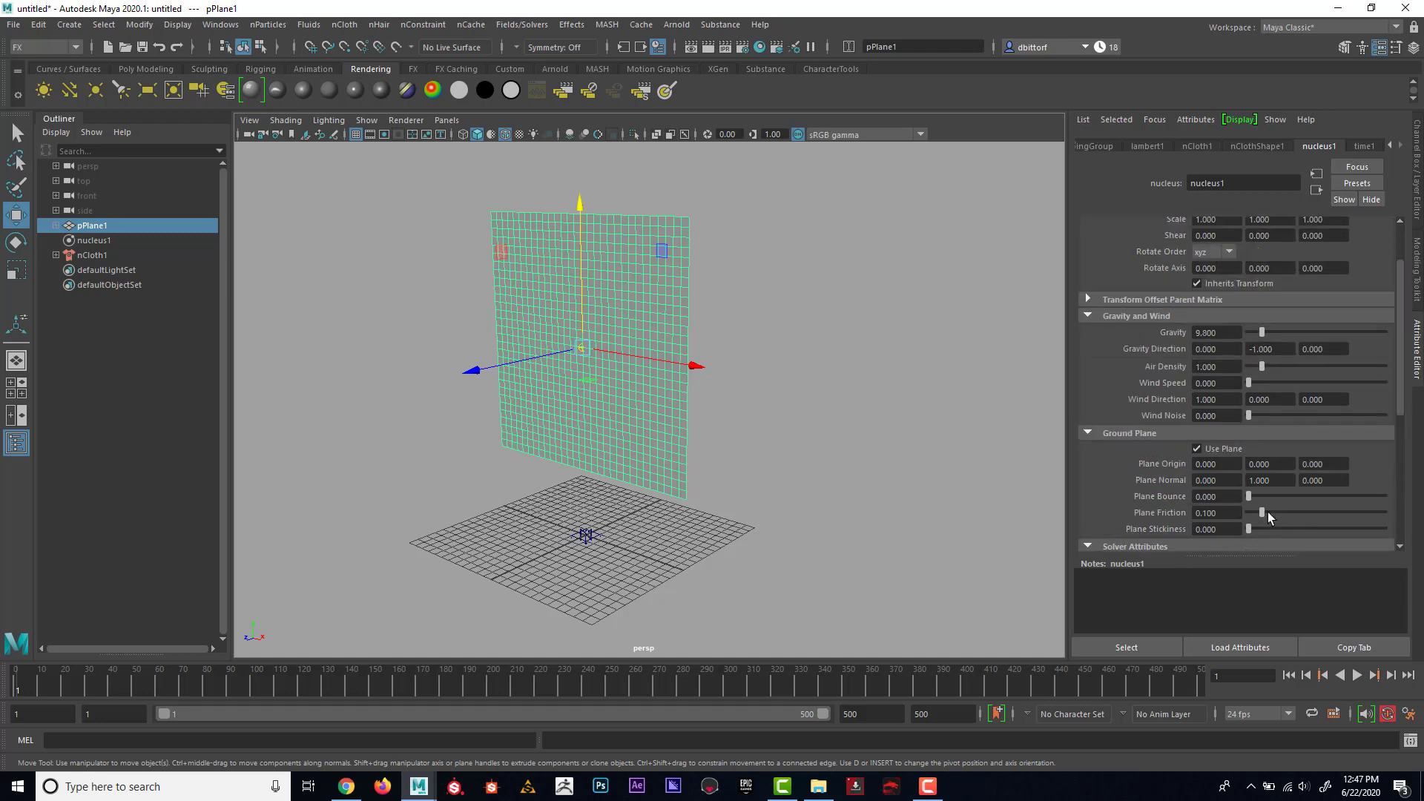
scroll(1262, 348, "down", 3)
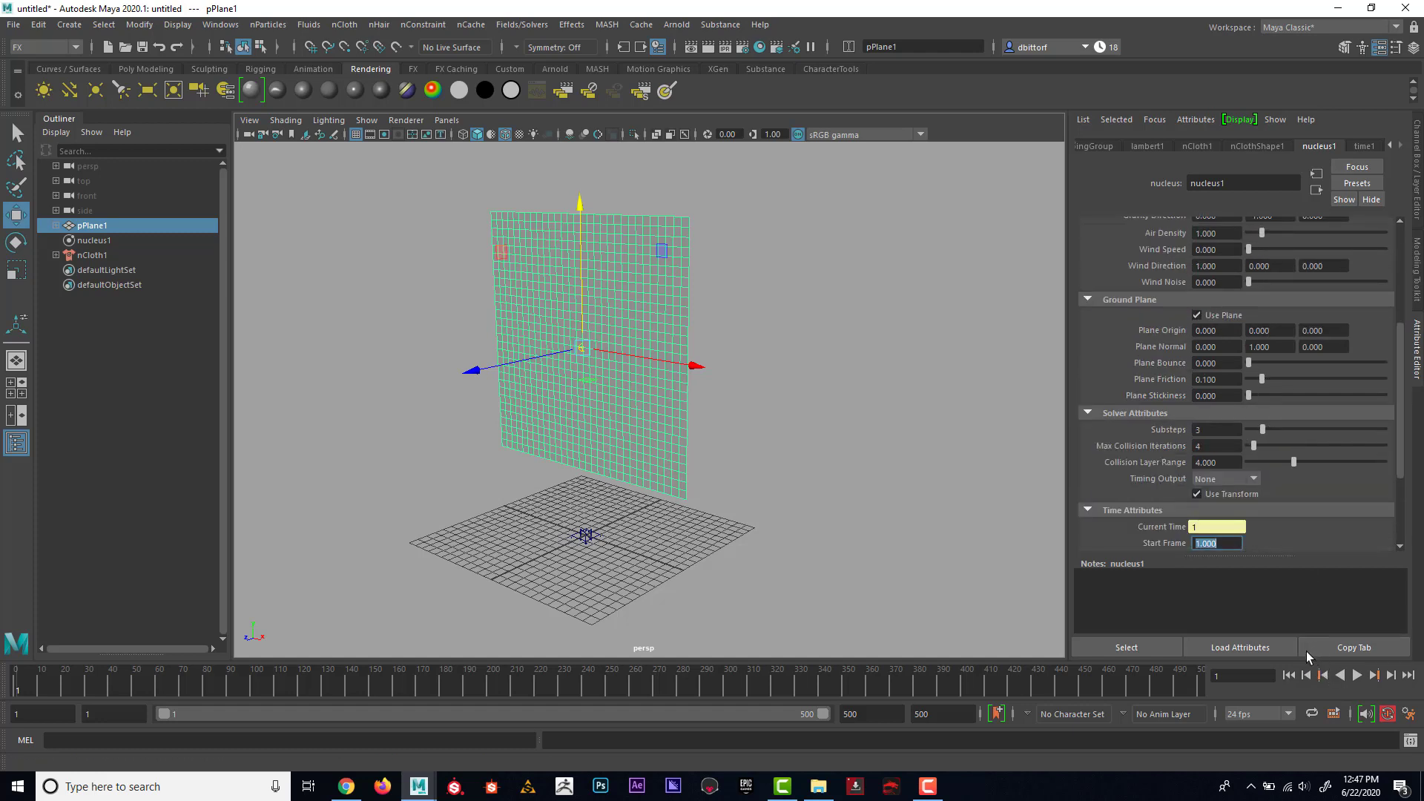